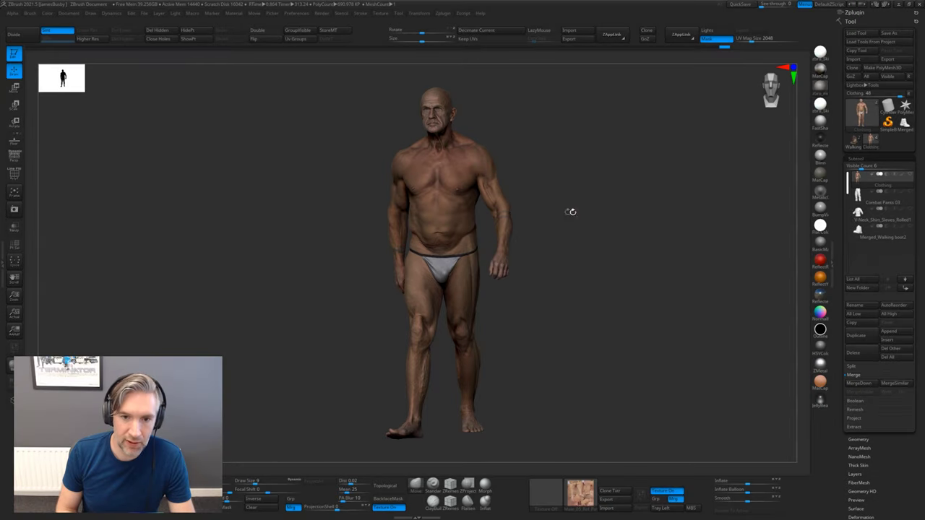
Look over the body scan, and switch to the browser to view the 3D Scan Store male clothing models.
drag(571, 212, 716, 185)
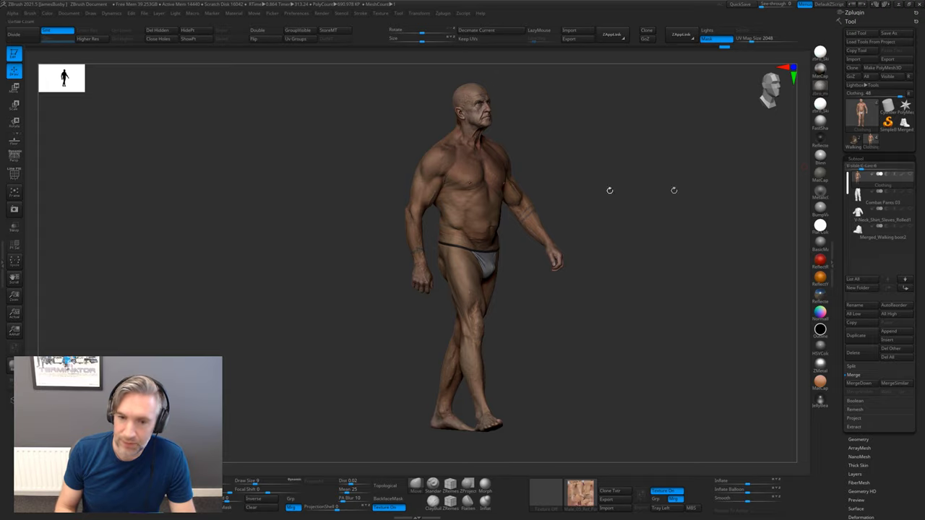
key(alt+Tab)
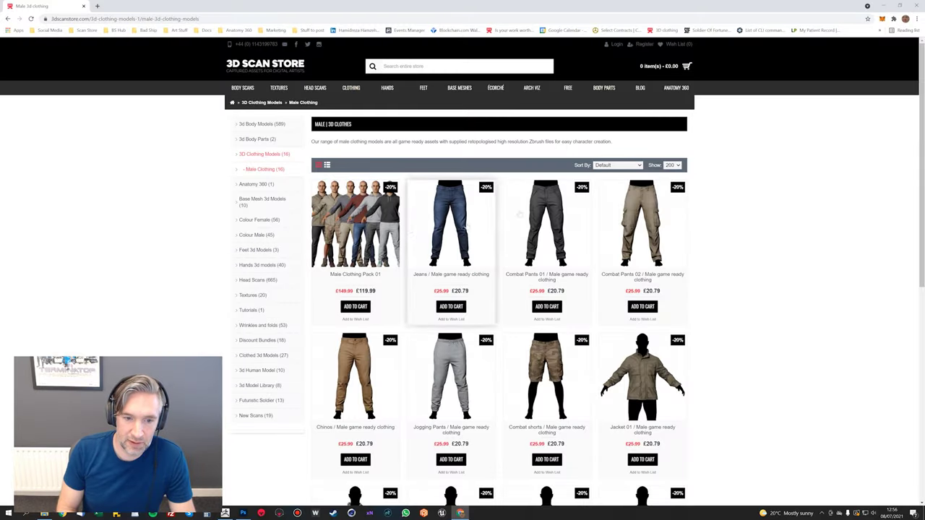
scroll(463, 289, down, 4)
scroll(462, 290, up, 4)
key(alt+Tab)
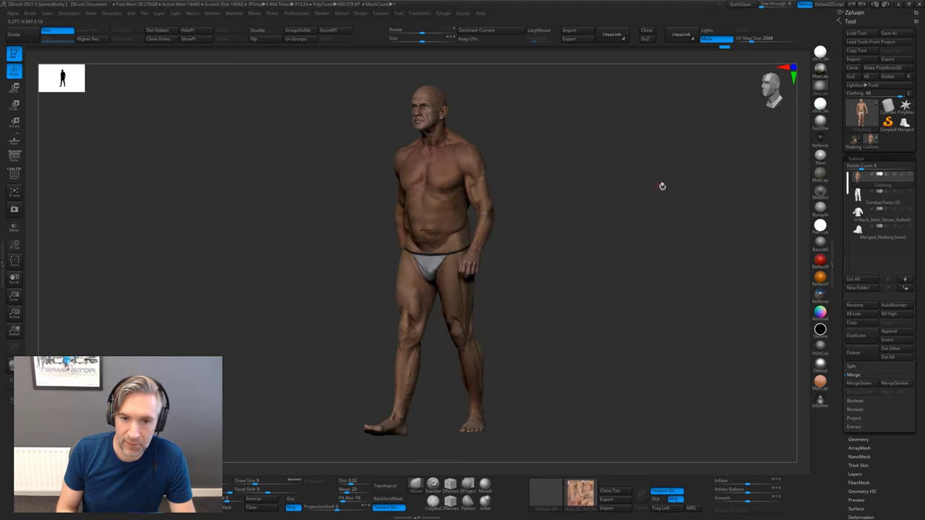
drag(650, 185, 640, 211)
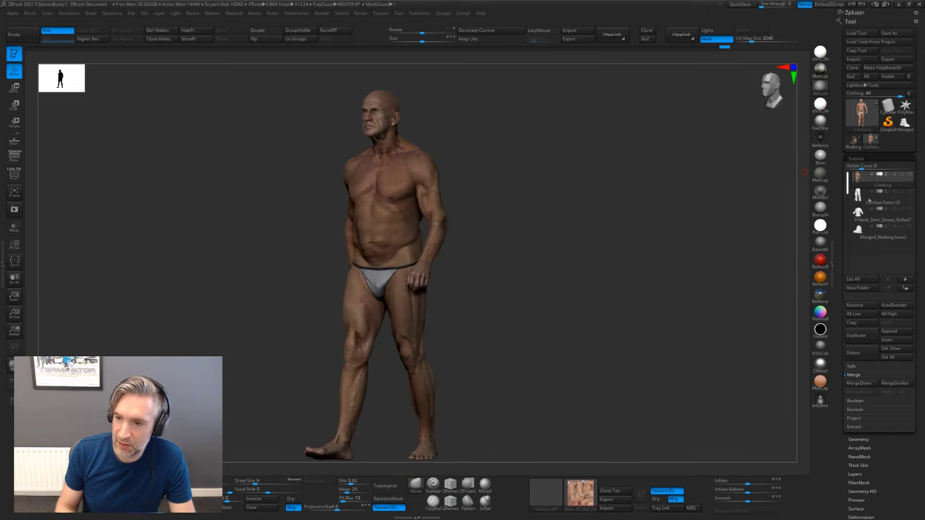
Select the combat pants subtool, and look through the Combat Pants 02 product page in the browser before returning to ZBrush.
click(860, 197)
alt+drag(631, 285, 712, 203)
key(alt+Tab)
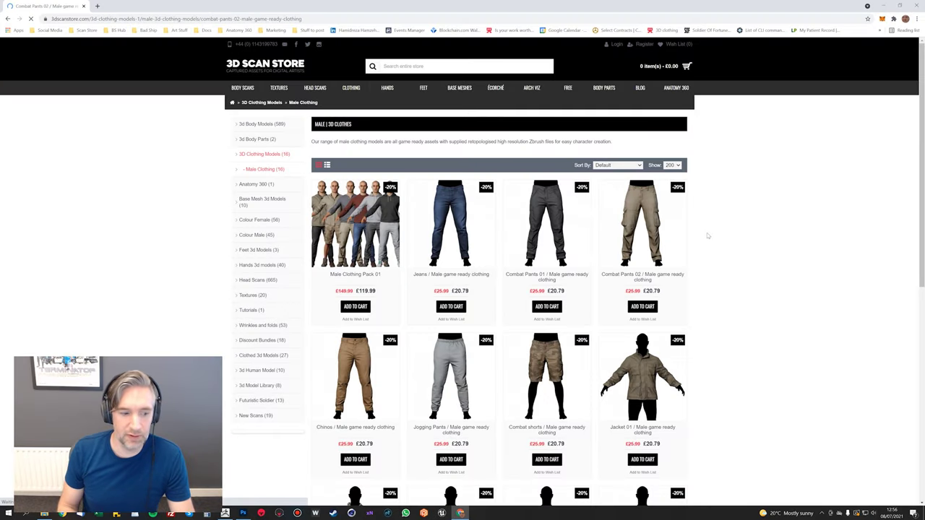
drag(921, 67, 921, 142)
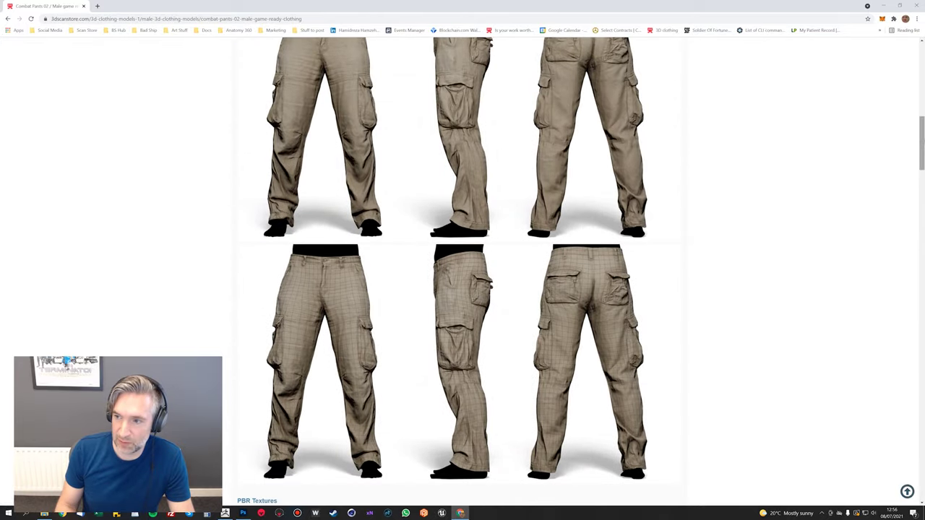
drag(922, 149, 921, 317)
key(alt+Tab)
Drop the combat pants to their lowest subdivision level and display the polyframe to examine the base topology and polygroups.
mouse_move(670, 232)
mouse_down()
mouse_move(675, 245)
mouse_move(663, 248)
mouse_up()
key(shift+d)
key(shift+d)
key(shift+d)
key(shift+d)
key(shift+d)
key(shift+d)
key(shift+d)
key(f)
key(shift+f)
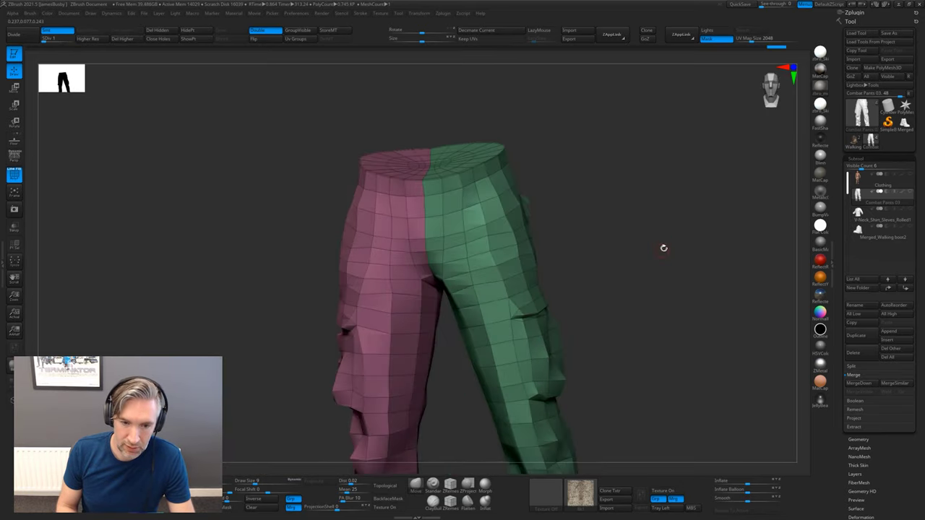
Raise the pants to their highest subdivision level with the polyframe hidden, and examine the sculpted fabric detail up close.
key(d)
key(d)
key(d)
key(d)
key(shift+f)
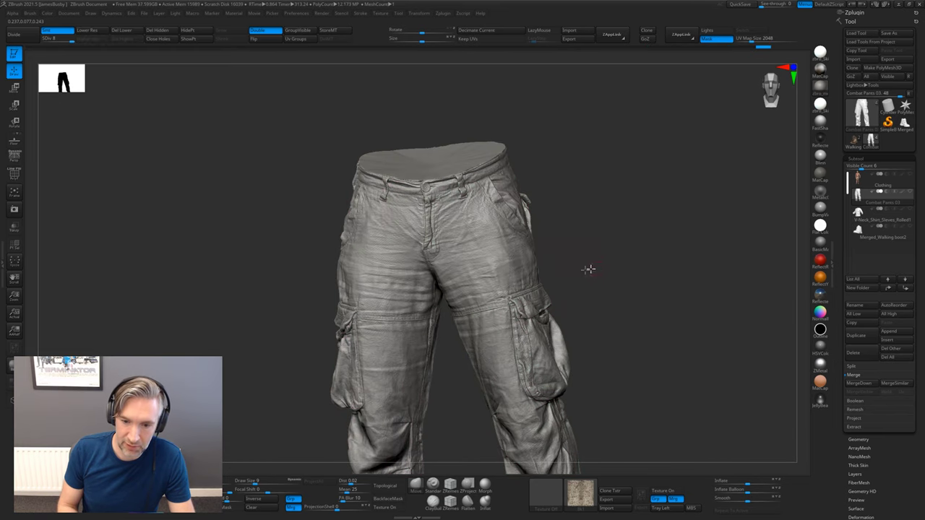
drag(589, 269, 546, 292)
alt+drag(618, 241, 848, 313)
alt+drag(776, 268, 727, 279)
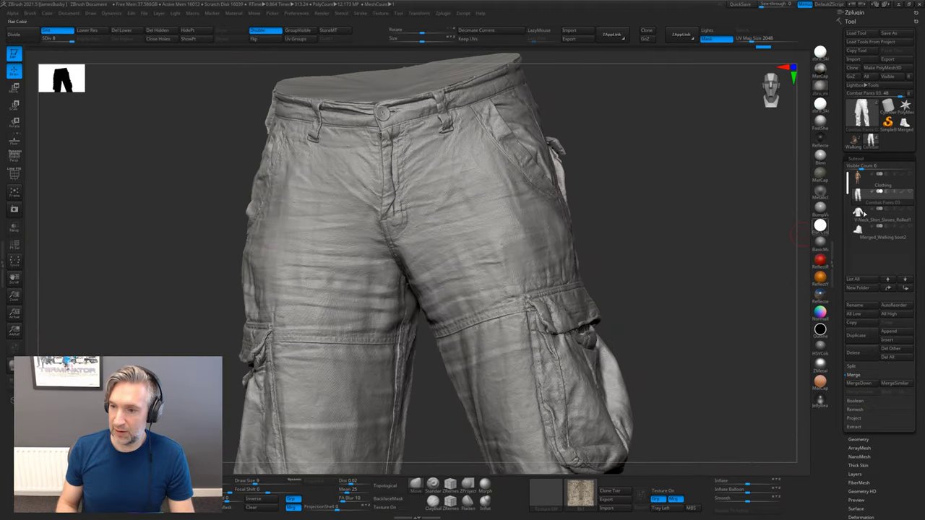
Switch to the V-neck shirt, display its polyframe, and step from its lowest to its highest subdivision level.
key(f)
drag(709, 210, 588, 228)
drag(650, 215, 691, 236)
key(shift+f)
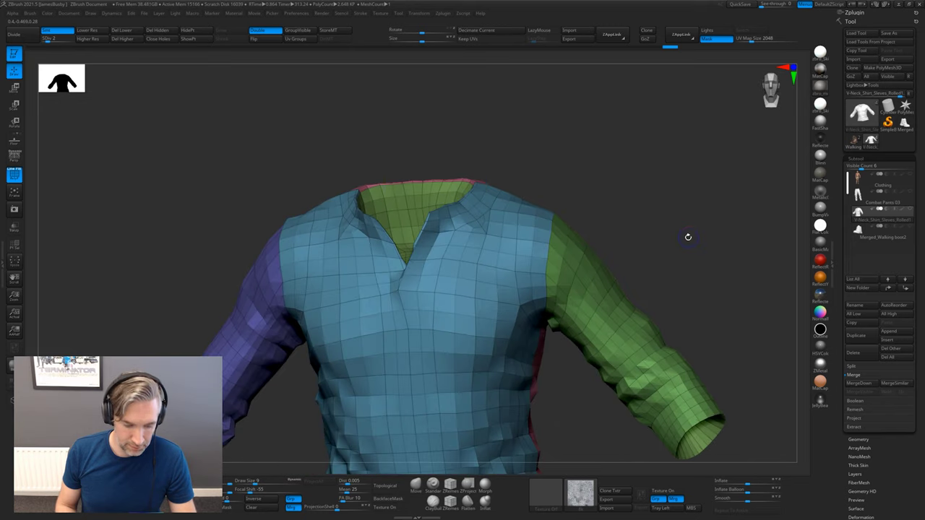
key(shift+d)
key(d)
key(d)
key(d)
key(d)
key(d)
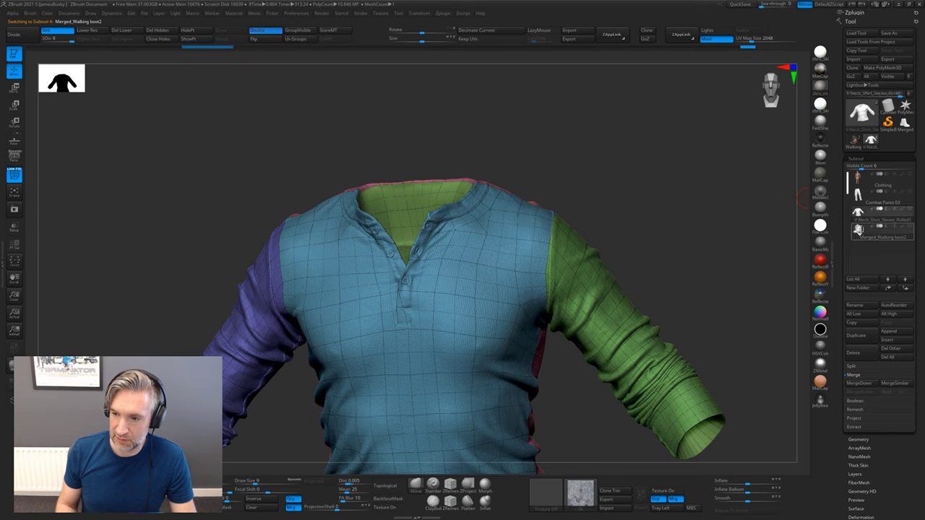
Switch to the walking boot, hide the polyframe, and view the boot with its texture in the Flat Color material.
key(f)
key(shift+f)
drag(700, 260, 347, 279)
key(f)
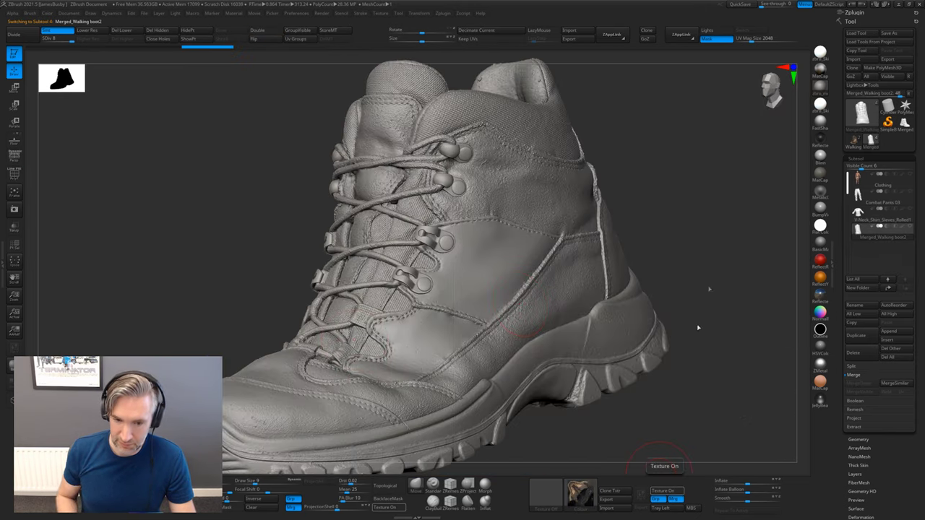
drag(707, 265, 805, 200)
click(820, 226)
Return to the V-neck shirt, replace Flat Color with the grey shaded material, and view the shirt from the front.
click(857, 211)
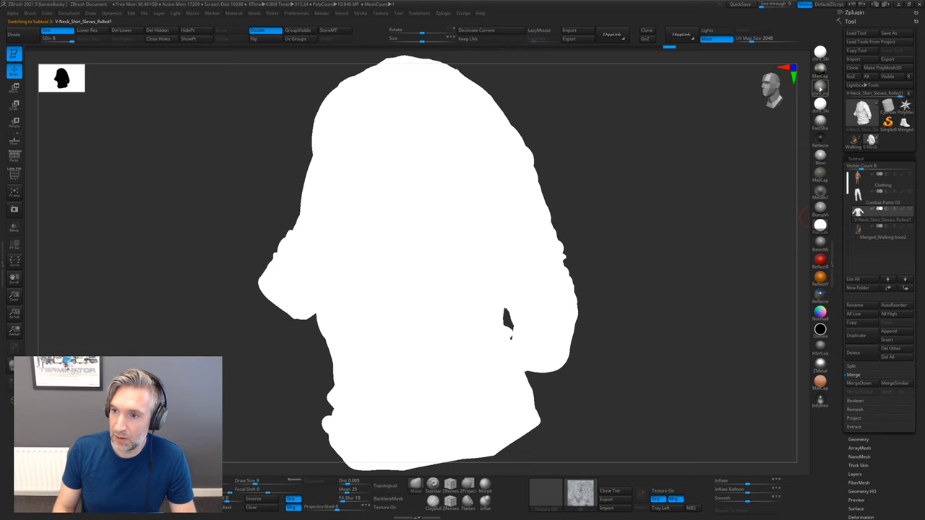
click(820, 89)
mouse_move(671, 240)
mouse_down()
mouse_move(704, 182)
mouse_move(706, 199)
mouse_up()
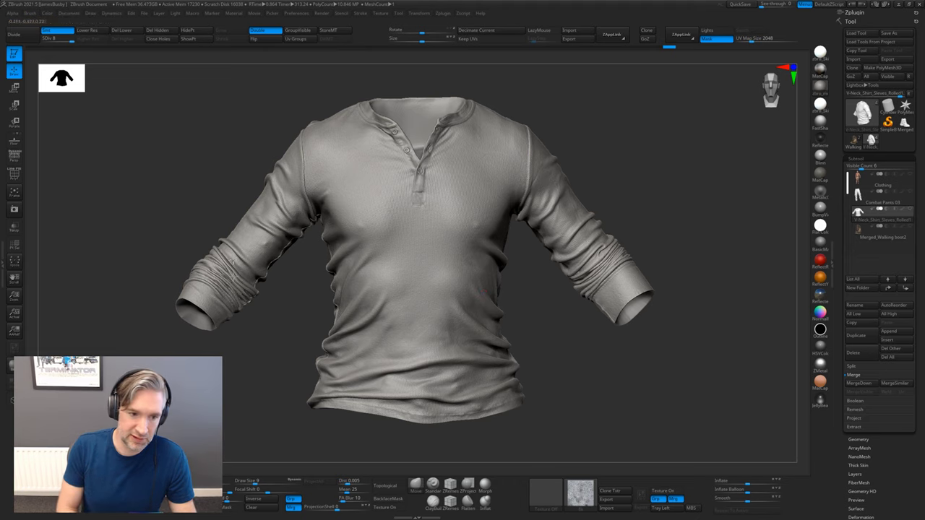
drag(672, 191, 686, 194)
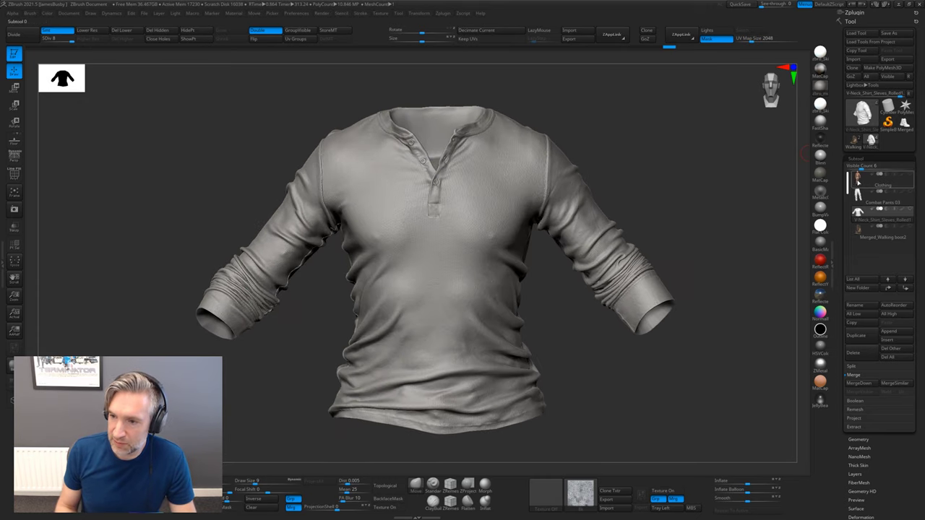
Select the body scan subtool, display its polyframe and turn off its texture.
click(858, 183)
alt+drag(728, 237, 812, 193)
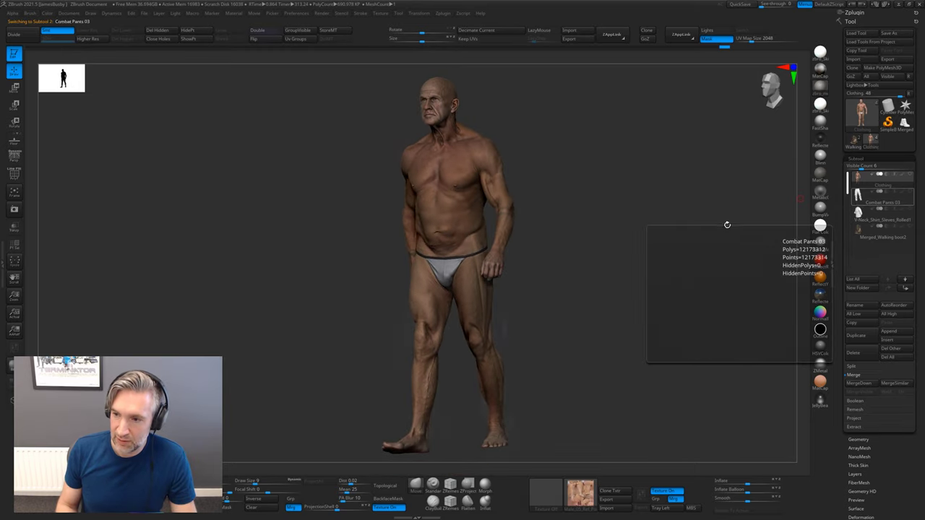
key(alt+Down)
click(861, 182)
drag(590, 225, 571, 242)
key(shift+f)
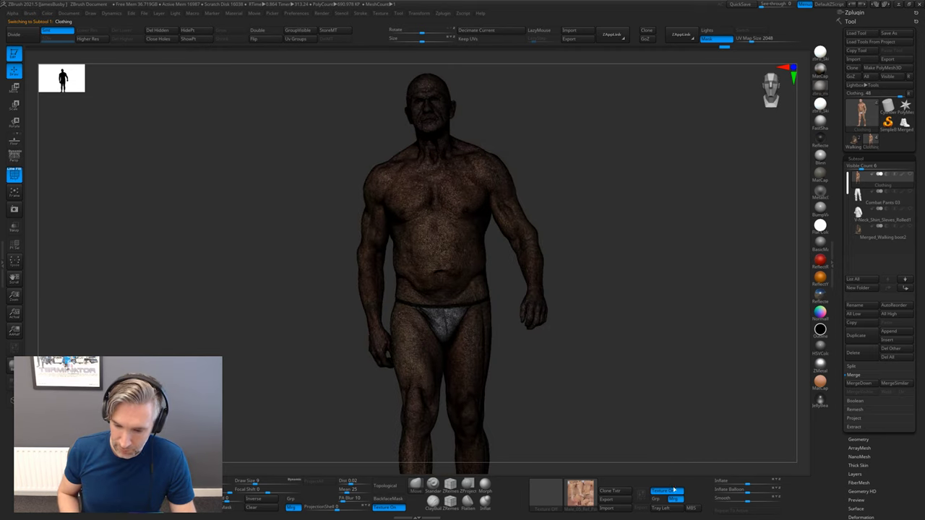
click(674, 490)
Isolate the figure's left arm from the shoulder down, assign it its own polygroup, and unhide the whole body.
scroll(628, 201, up, 5)
drag(604, 192, 537, 118)
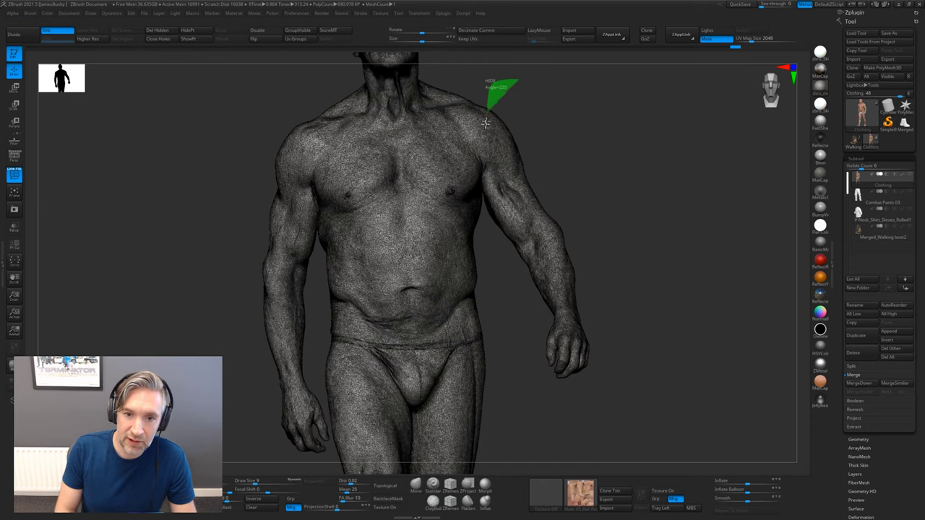
mouse_move(483, 184)
ctrl+shift+mouse_down()
mouse_move(487, 268)
mouse_move(699, 155)
ctrl+shift+mouse_up()
click(303, 31)
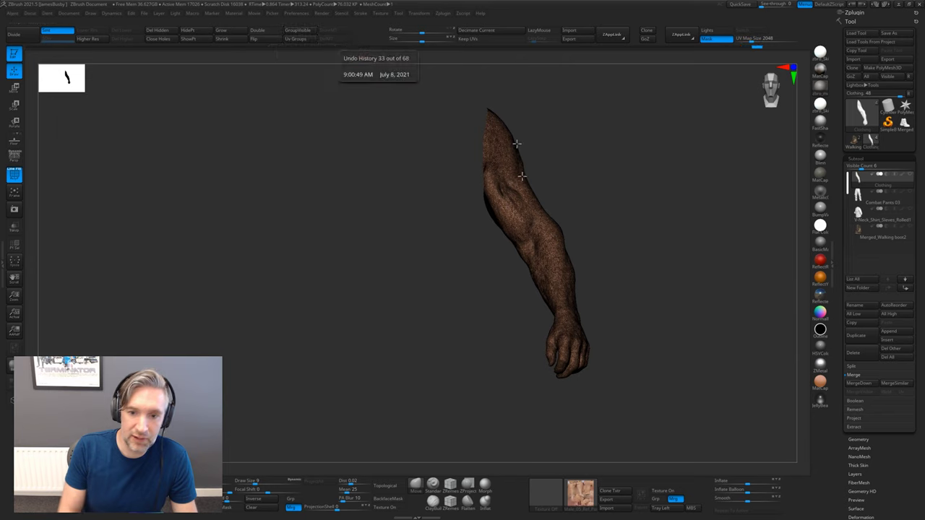
key(shift+f)
key(shift+f)
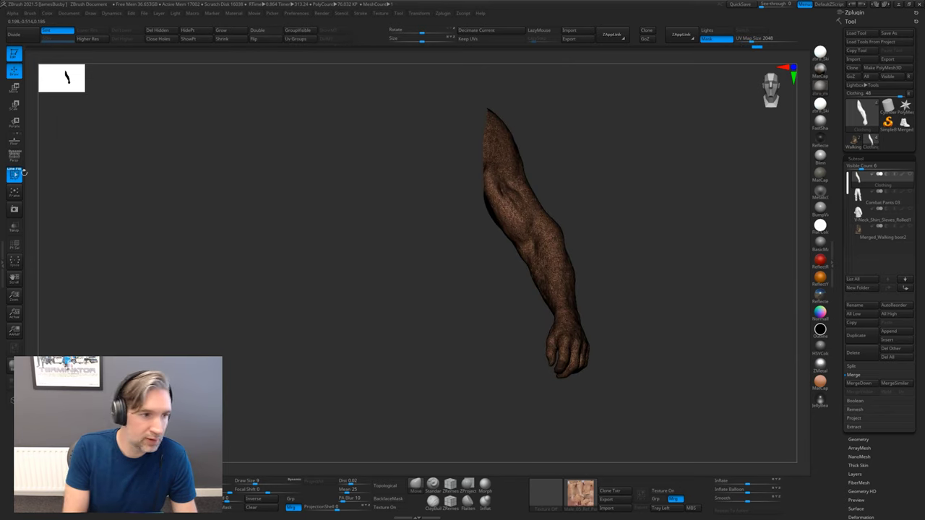
ctrl+shift+click(611, 178)
Isolate the figure's right arm, make it a separate polygroup, and bring back the rest of the body.
mouse_move(610, 180)
mouse_down()
mouse_move(673, 157)
mouse_move(393, 241)
mouse_move(401, 236)
mouse_up()
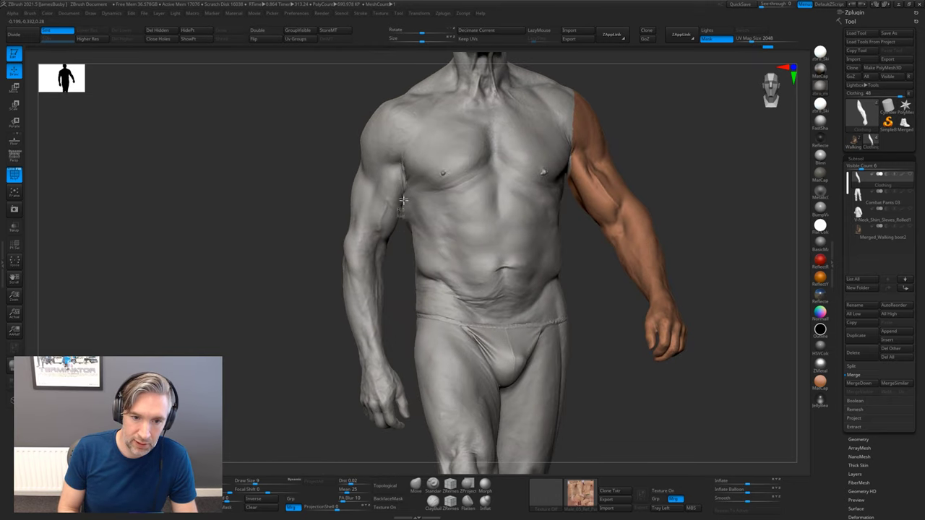
mouse_move(403, 152)
ctrl+shift+mouse_down()
mouse_move(255, 165)
mouse_move(366, 446)
mouse_move(412, 434)
mouse_move(415, 417)
ctrl+shift+mouse_up()
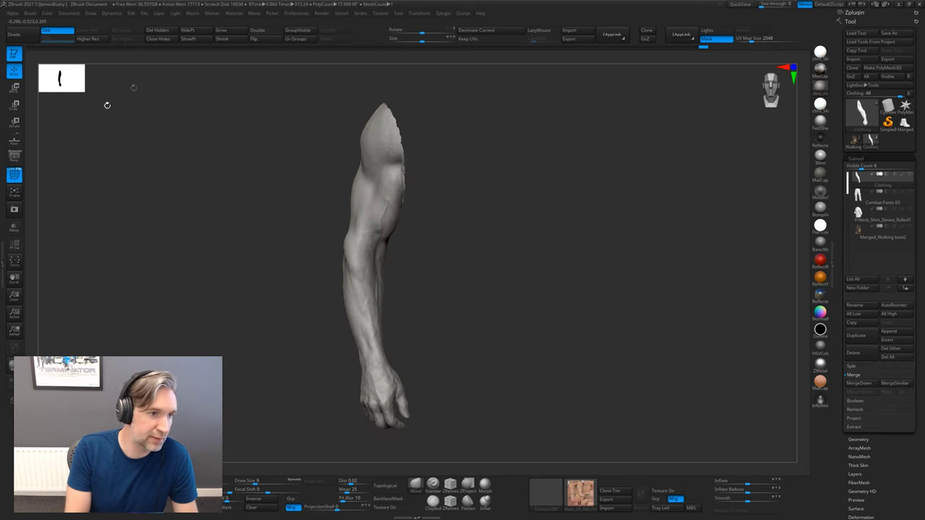
click(306, 32)
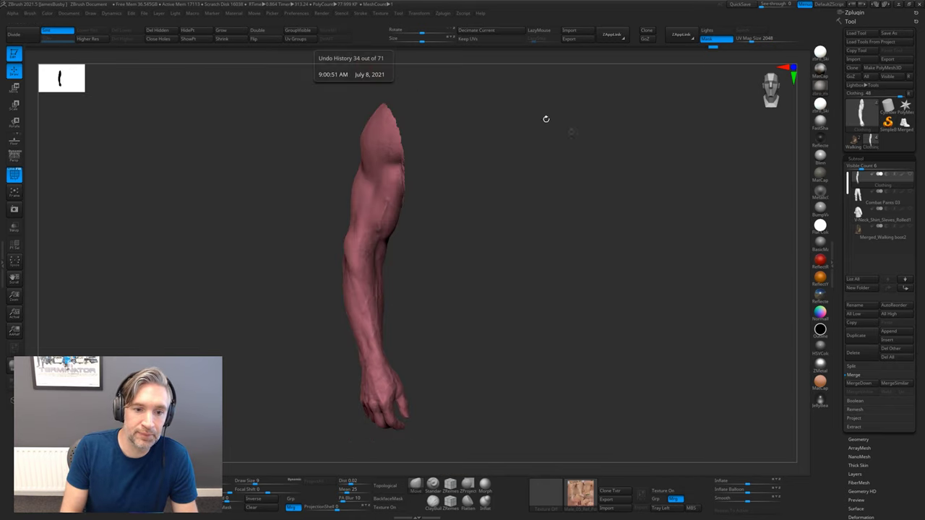
ctrl+shift+click(585, 146)
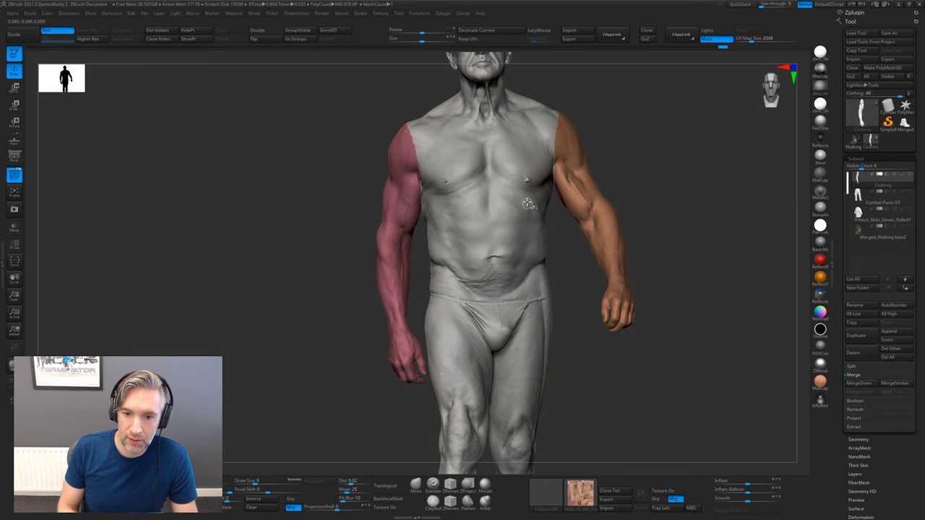
Isolate the figure's right leg from the hip down, group it as its own polygroup, and show the full body again.
drag(592, 174, 434, 175)
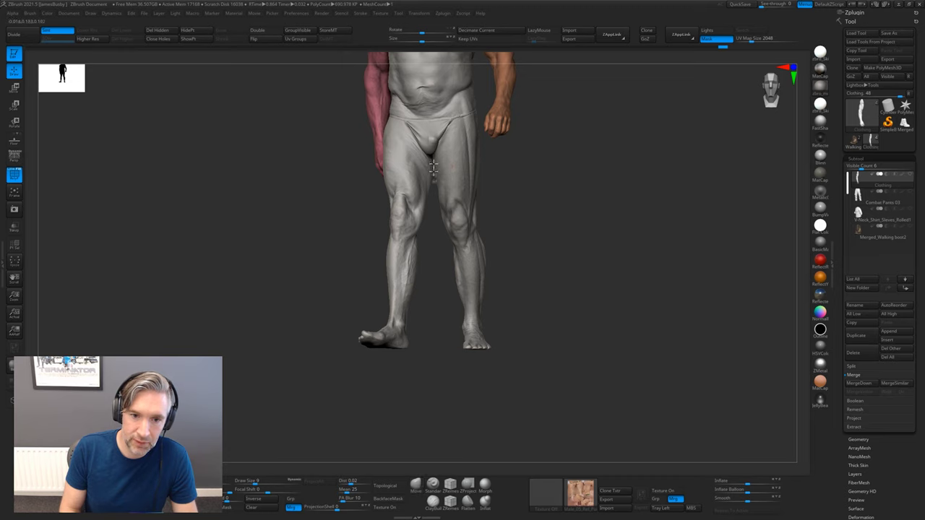
mouse_move(420, 110)
ctrl+shift+mouse_down()
mouse_move(347, 181)
mouse_move(426, 350)
mouse_move(440, 327)
ctrl+shift+mouse_up()
drag(471, 293, 460, 263)
mouse_move(359, 97)
ctrl+shift+mouse_down()
mouse_move(279, 192)
mouse_move(354, 85)
ctrl+shift+mouse_up()
click(290, 26)
drag(467, 91, 478, 167)
ctrl+shift+click(486, 176)
Hide the grouped right leg, isolate the figure's left leg, give it its own polygroup, and unhide the whole body.
ctrl+shift+click(419, 161)
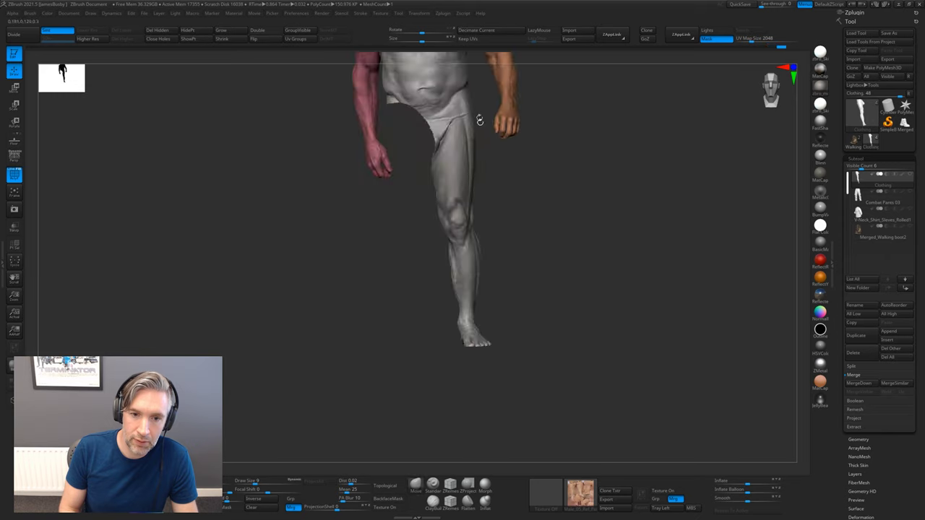
mouse_move(444, 111)
ctrl+shift+mouse_down()
mouse_move(412, 320)
mouse_move(554, 314)
mouse_move(506, 130)
mouse_move(590, 183)
ctrl+shift+mouse_up()
click(313, 31)
ctrl+shift+click(592, 172)
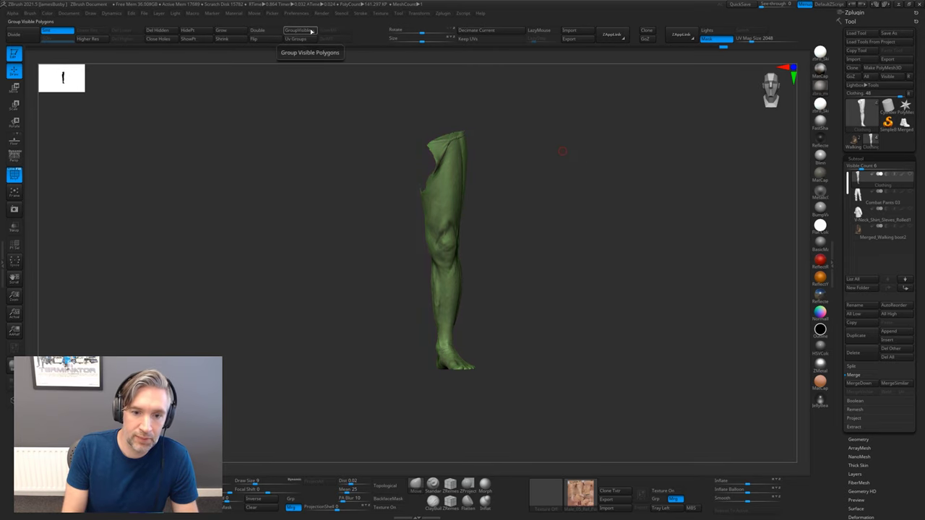
ctrl+shift+click(565, 171)
Select the combat pants subtool and lower it to its lowest subdivision level.
drag(568, 180, 437, 213)
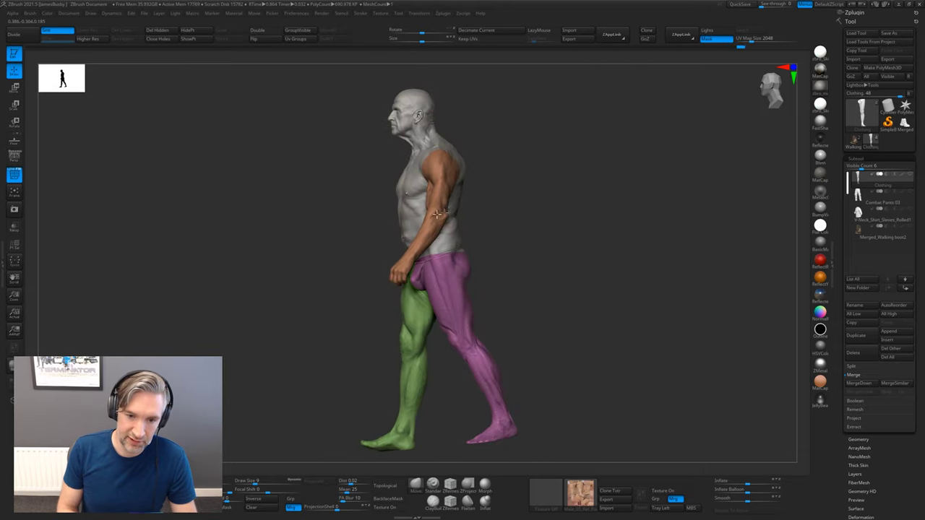
alt+drag(530, 218, 593, 369)
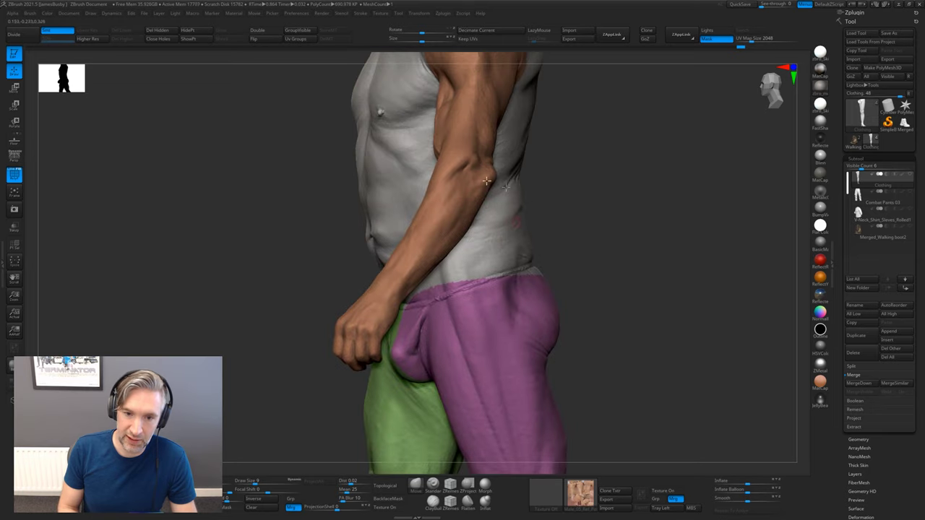
drag(592, 206, 546, 136)
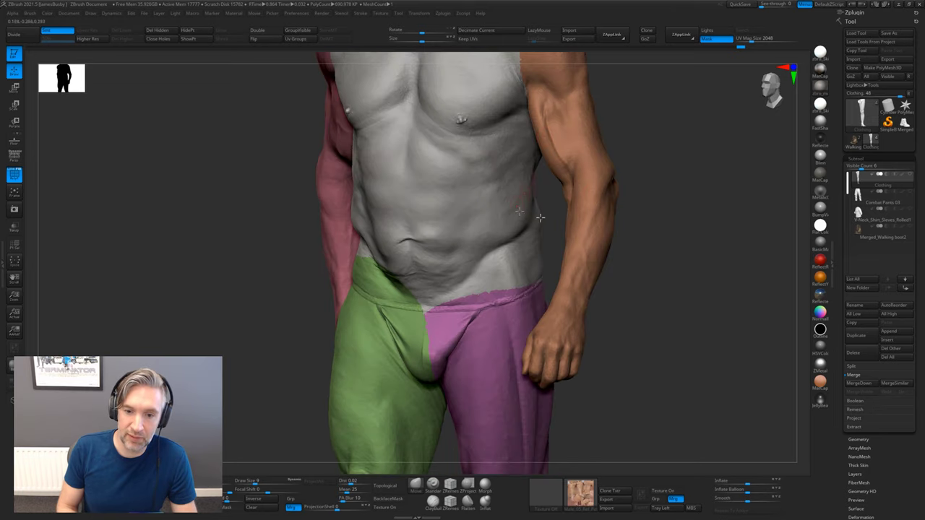
alt+drag(672, 197, 796, 177)
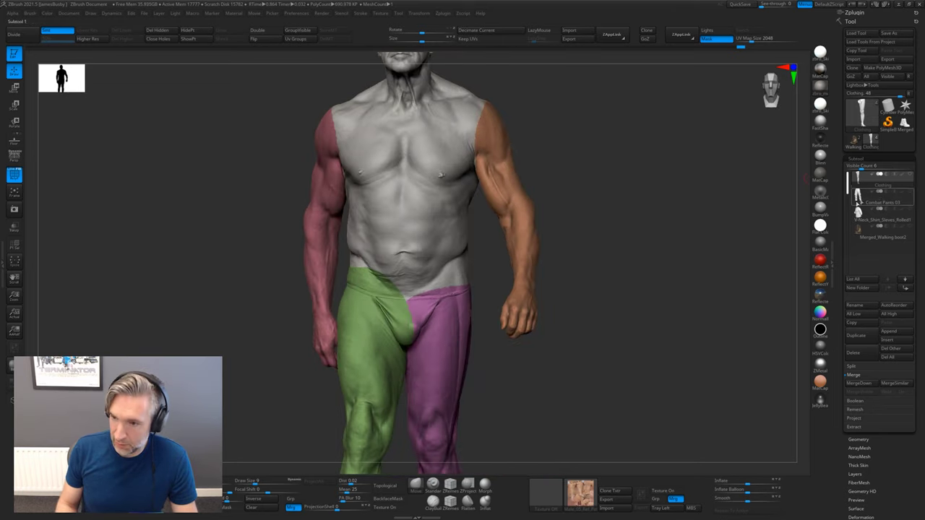
click(859, 205)
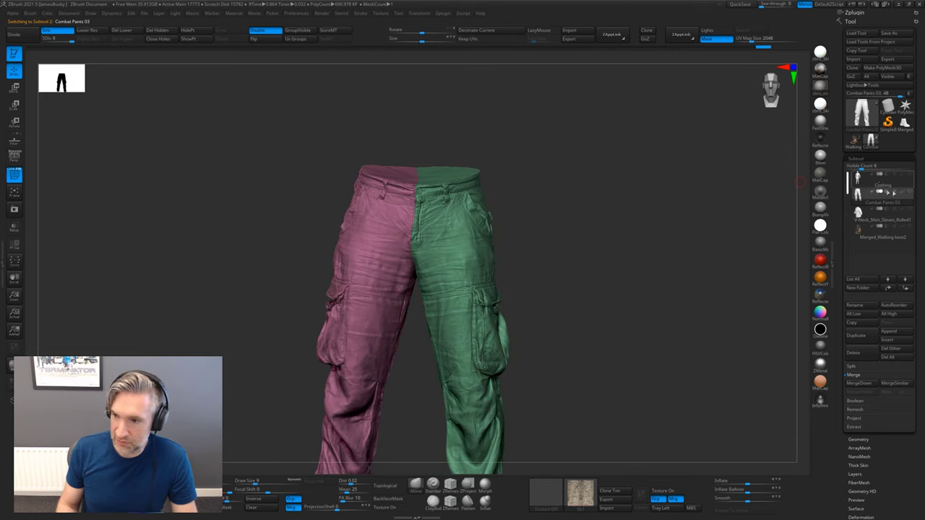
key(shift+d)
key(shift+d)
key(shift+d)
key(shift+d)
key(shift+d)
key(shift+d)
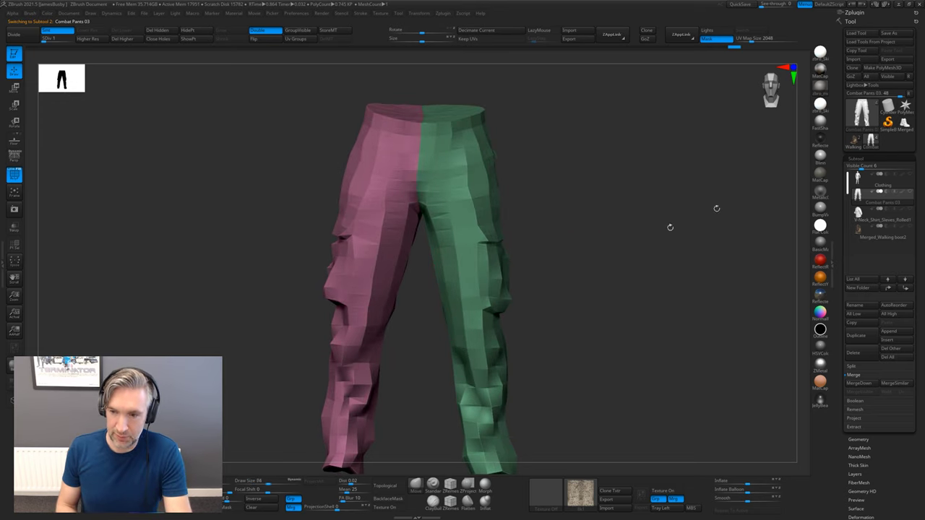
Make the body visible together with the low-resolution pants and hide the polyframe.
click(910, 177)
alt+drag(652, 185, 657, 266)
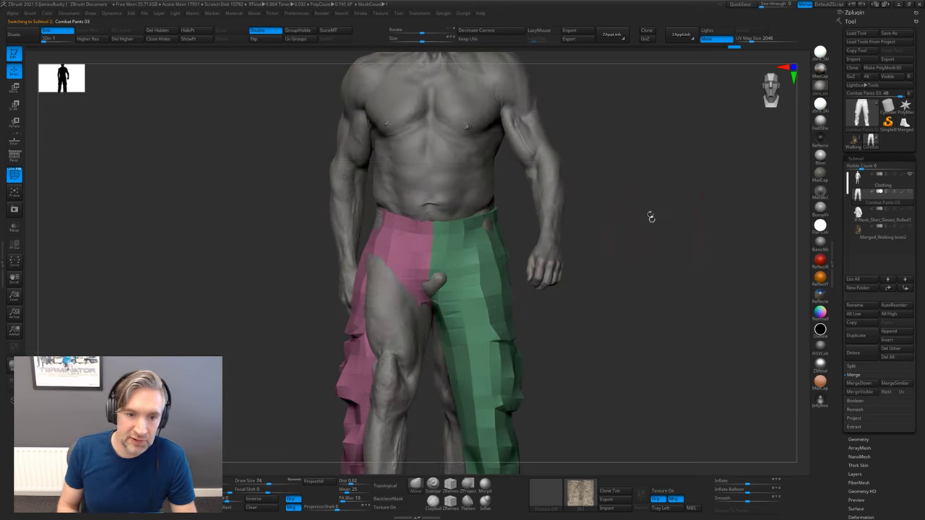
key(shift+f)
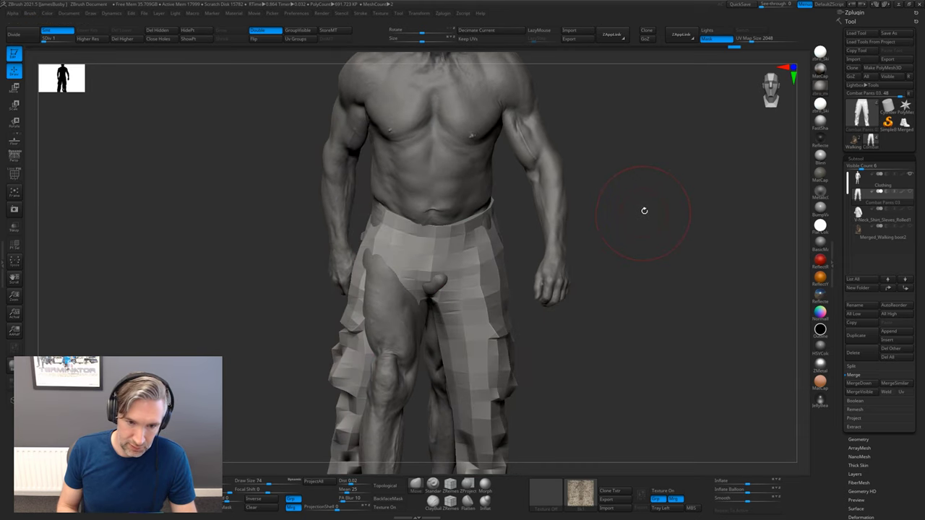
Show the pants' polygroup colours and pull the low-resolution waistband to the body around the front and right hip.
key(shift+f)
alt+drag(640, 203, 664, 212)
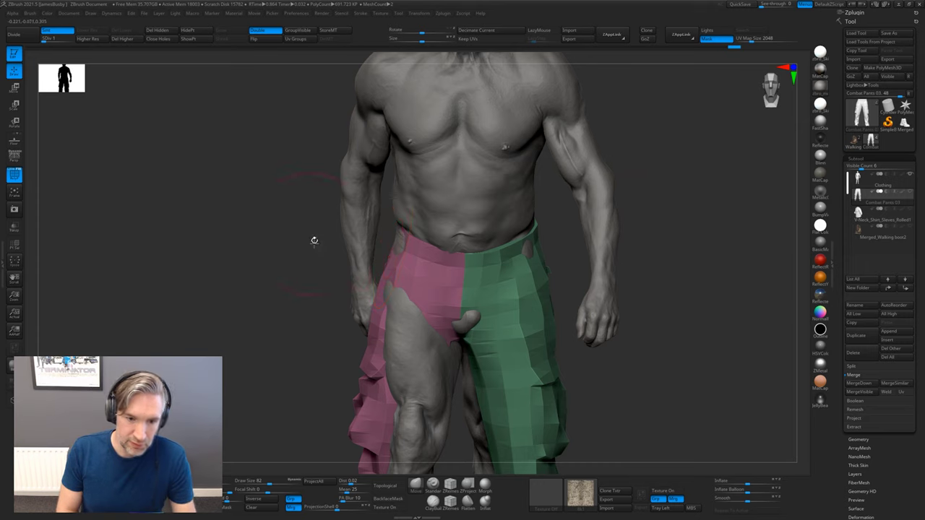
drag(314, 240, 398, 231)
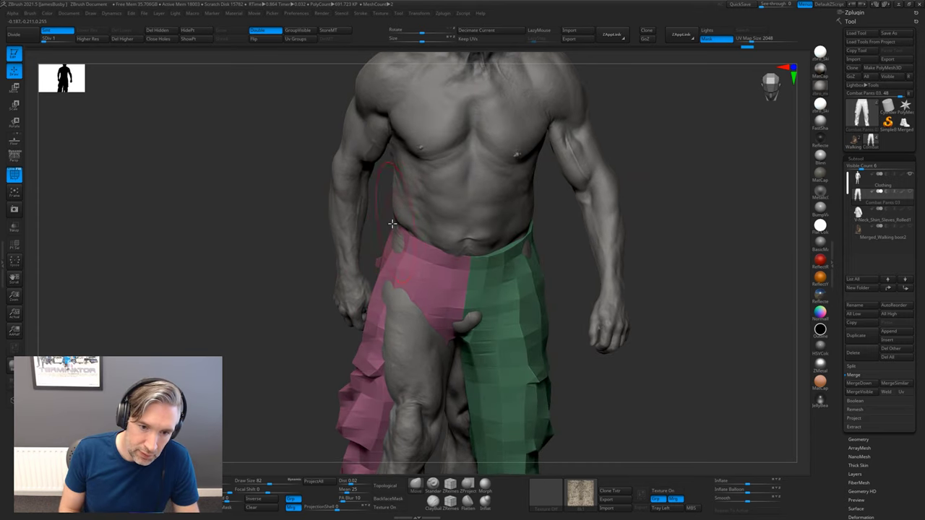
drag(371, 230, 411, 275)
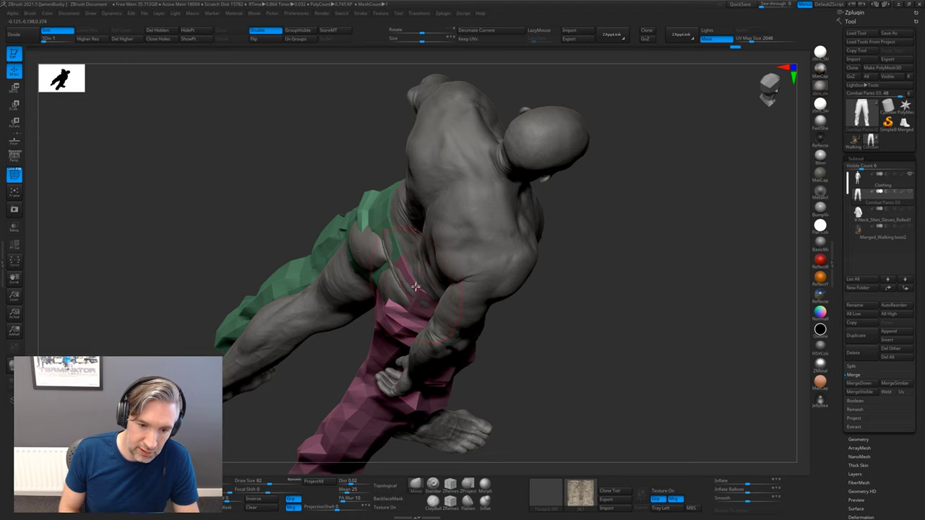
Reshape the waistband around the lower back, right hip and left front so it encloses the figure's waist.
drag(554, 323, 424, 304)
drag(586, 230, 510, 263)
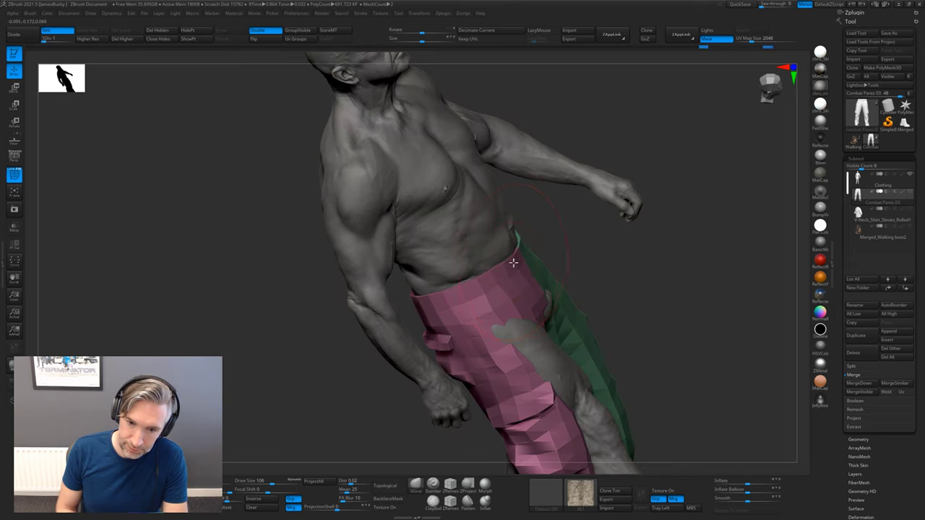
drag(573, 246, 580, 218)
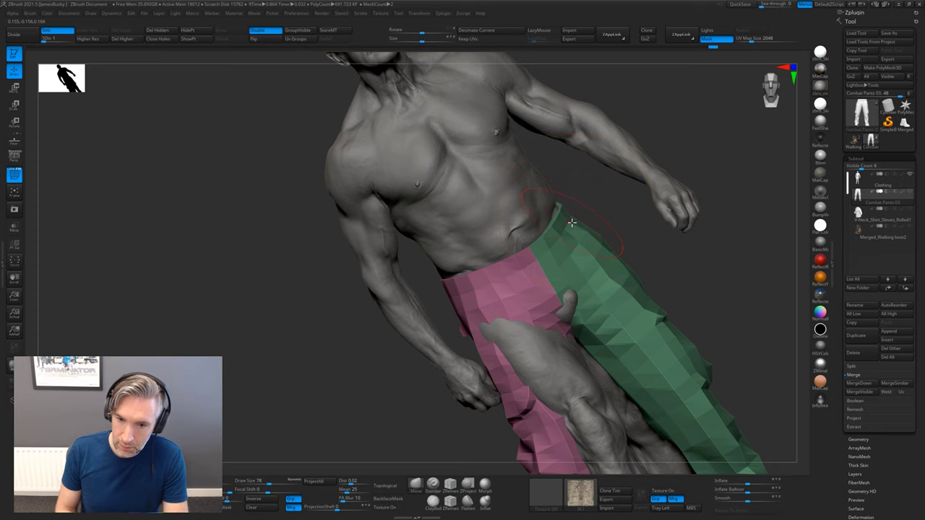
mouse_move(585, 203)
mouse_down()
mouse_move(590, 215)
mouse_move(554, 267)
mouse_up()
Raise the pants to subdivision level 3 and check the waistband fit from the front and the left side.
key(ctrl+d)
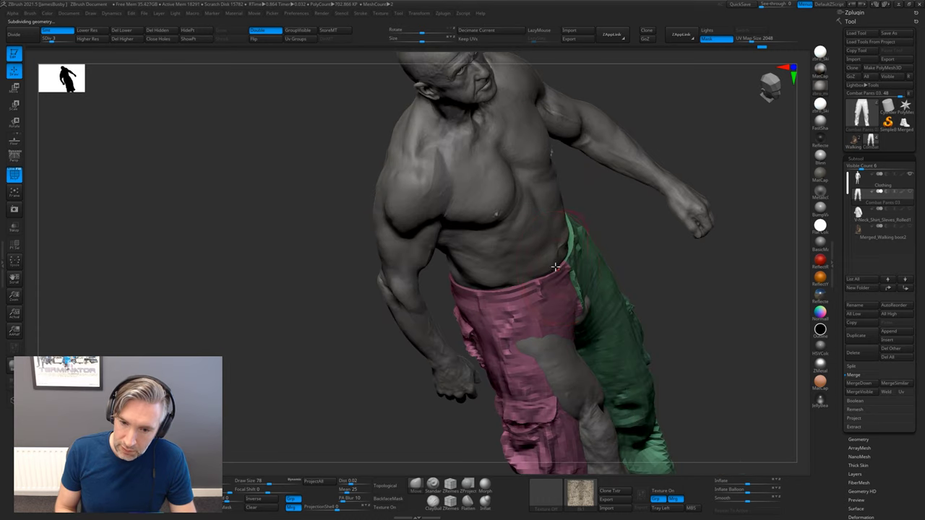
drag(436, 298, 437, 239)
drag(423, 200, 574, 208)
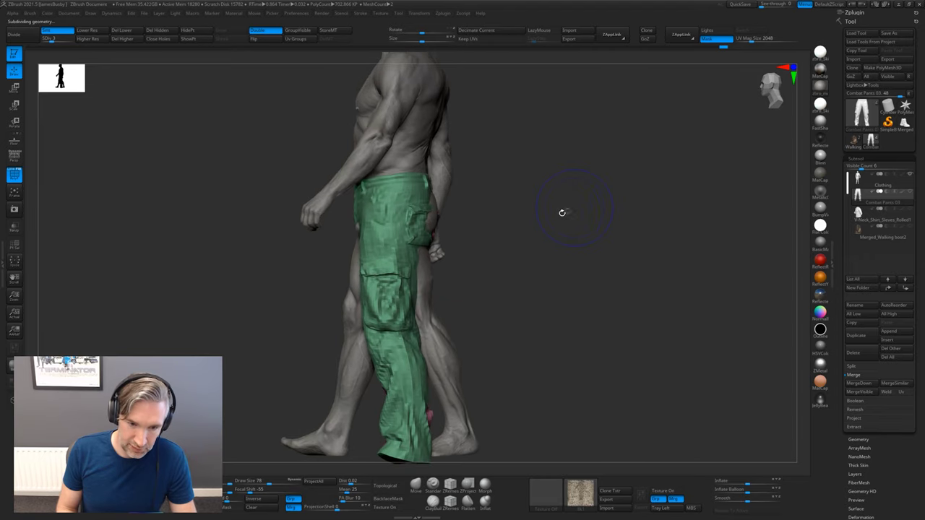
Return the pants to their low-resolution level and mask the right leg and waist, leaving the left leg free.
drag(505, 227, 466, 179)
ctrl+shift+click(441, 269)
ctrl+drag(384, 455, 440, 192)
drag(525, 205, 486, 177)
ctrl+shift+click(533, 207)
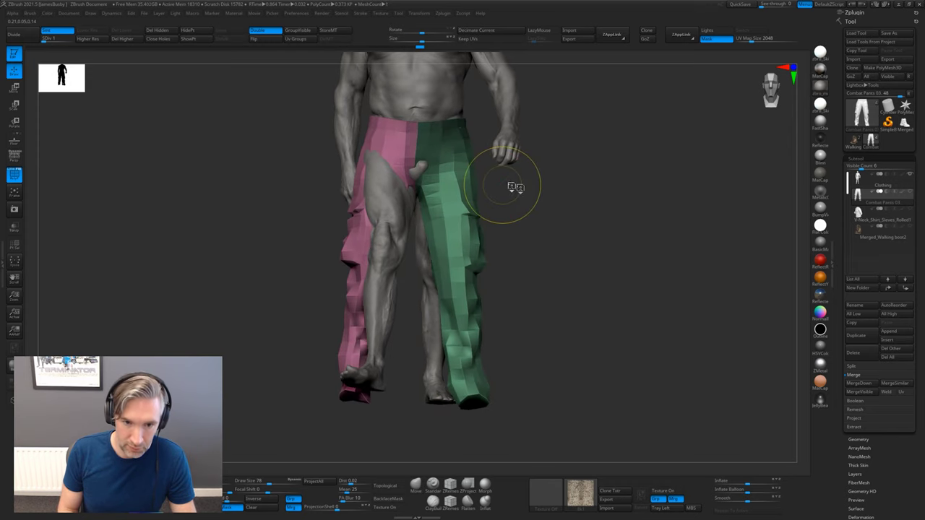
key(ctrl+z)
key(ctrl+z)
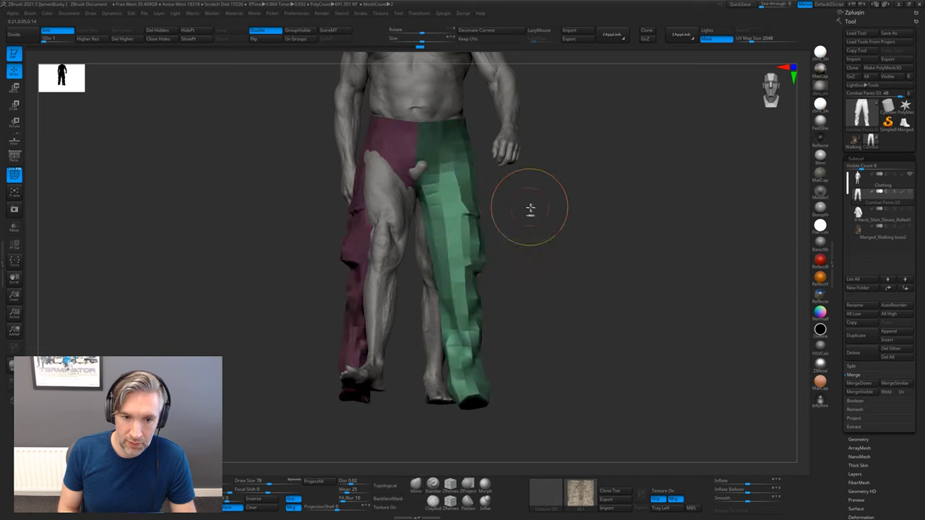
Rotate the unmasked left pants leg from the hip to follow the figure's backward-stretched left leg.
key(r)
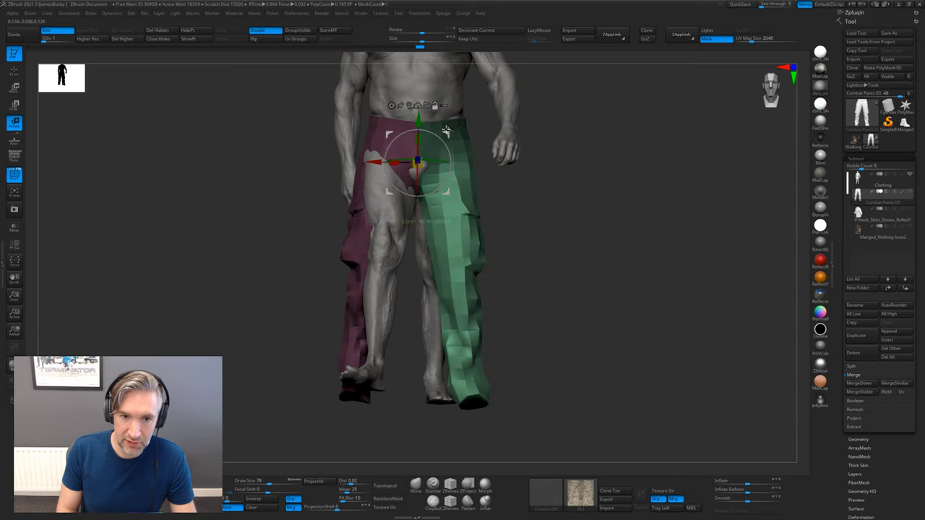
drag(547, 190, 515, 138)
drag(576, 172, 520, 179)
drag(504, 140, 520, 136)
key(q)
Mask the pants above the left knee and rotate the lower left pants leg backward about the knee.
mouse_move(591, 242)
mouse_down()
mouse_move(619, 235)
mouse_move(562, 260)
mouse_move(585, 279)
mouse_move(560, 286)
mouse_move(585, 301)
mouse_move(586, 264)
mouse_move(617, 258)
mouse_move(587, 268)
mouse_up()
ctrl+drag(470, 239, 547, 231)
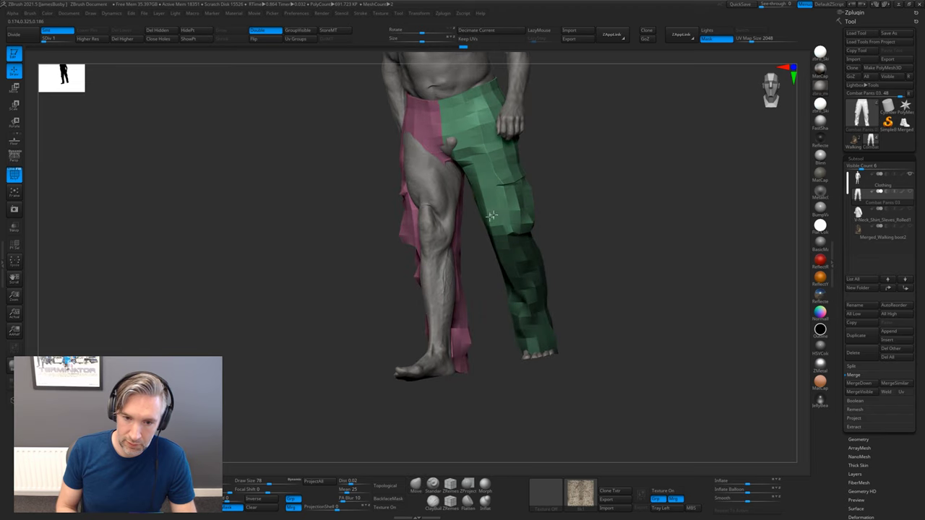
drag(606, 192, 628, 201)
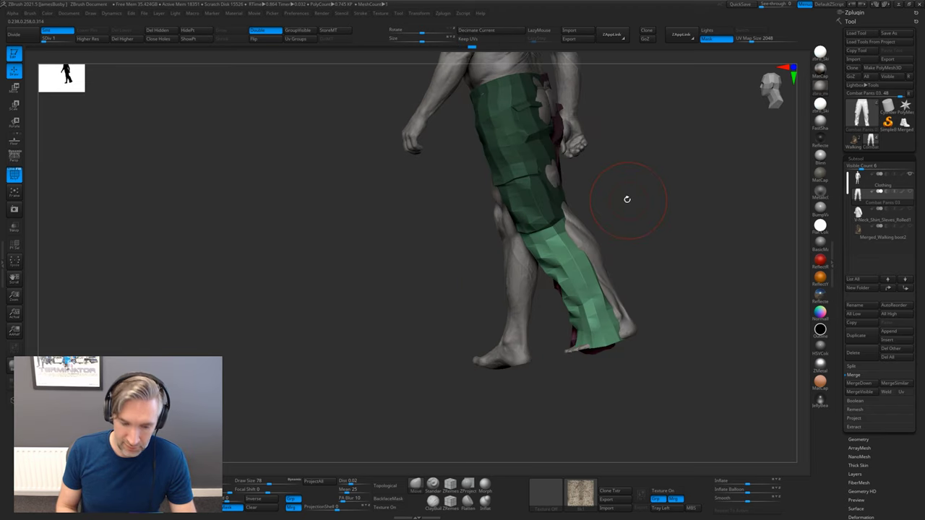
key(w)
click(540, 221)
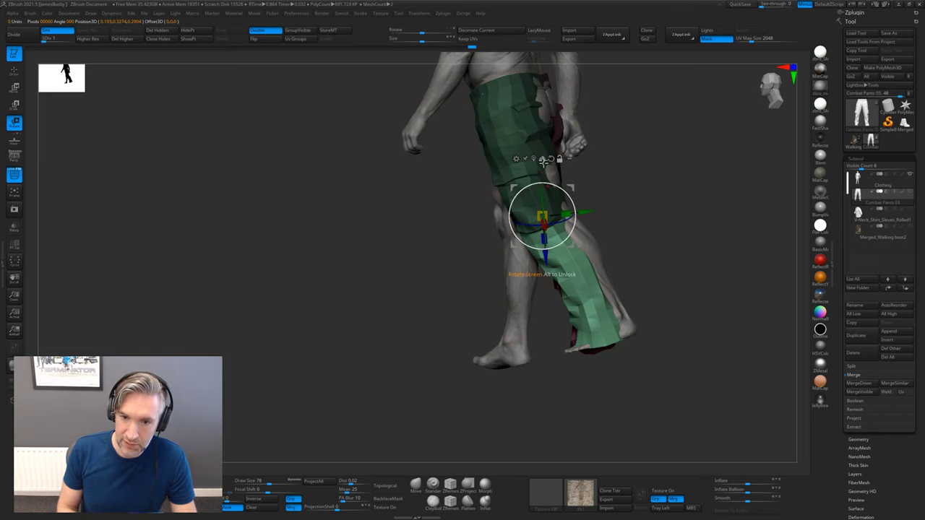
drag(550, 181, 546, 185)
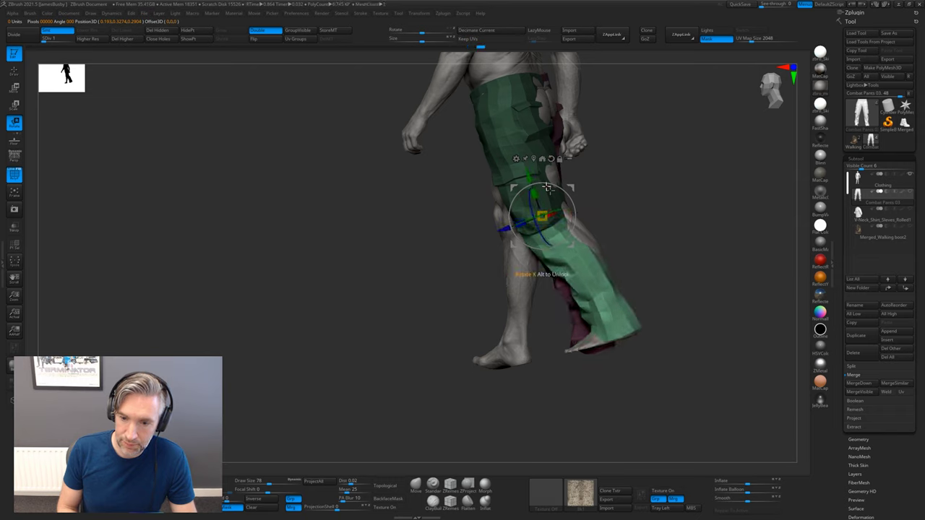
key(q)
Clear the mask, isolate the left pants leg and reshape its knee, calf and hem around the body's leg.
drag(651, 209, 544, 293)
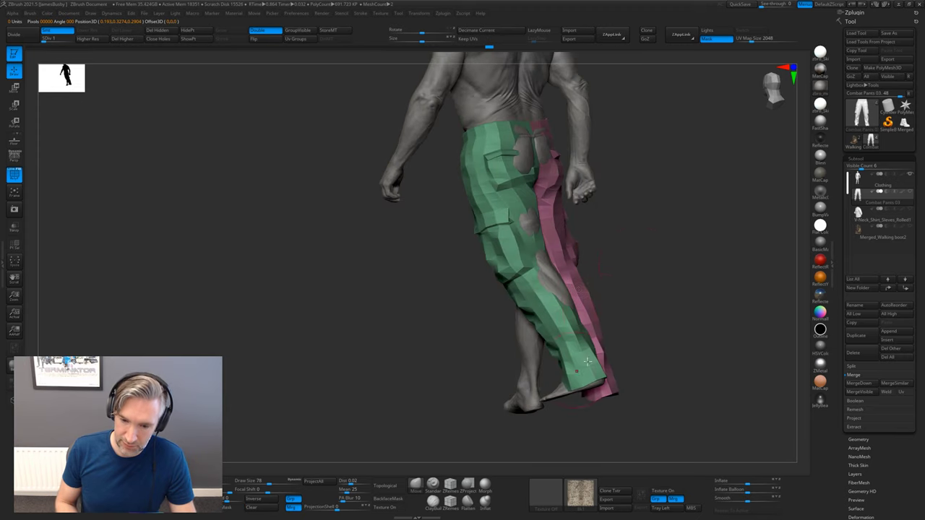
drag(611, 318, 643, 258)
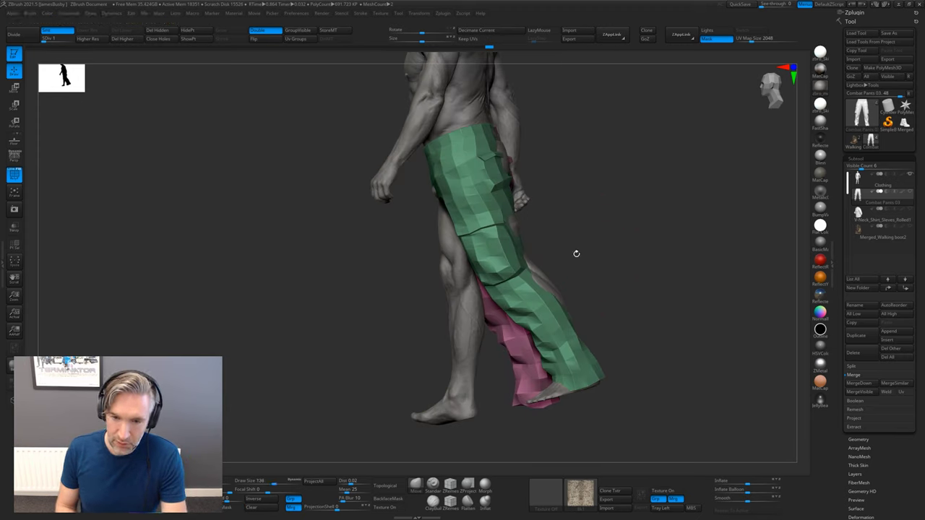
drag(583, 256, 527, 292)
ctrl+shift+click(494, 288)
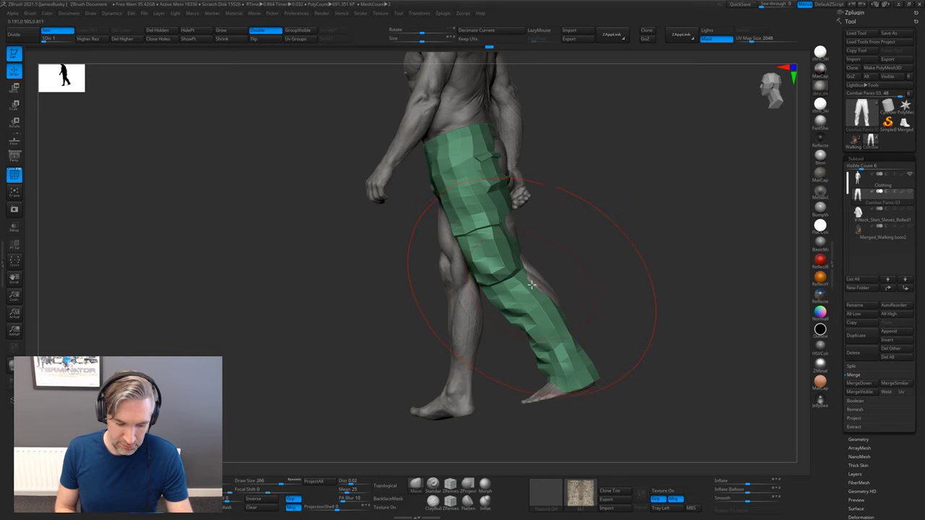
mouse_move(532, 291)
mouse_down()
mouse_move(568, 275)
mouse_move(571, 286)
mouse_up()
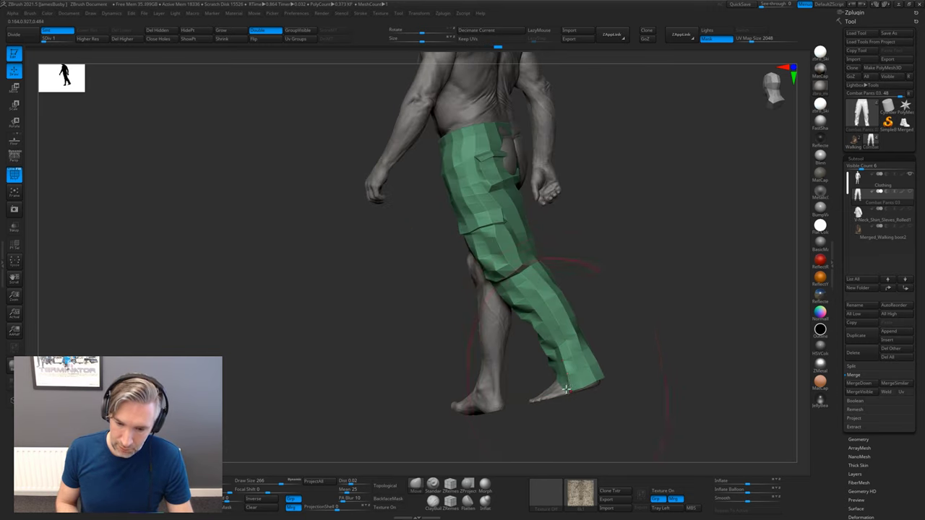
drag(632, 313, 676, 316)
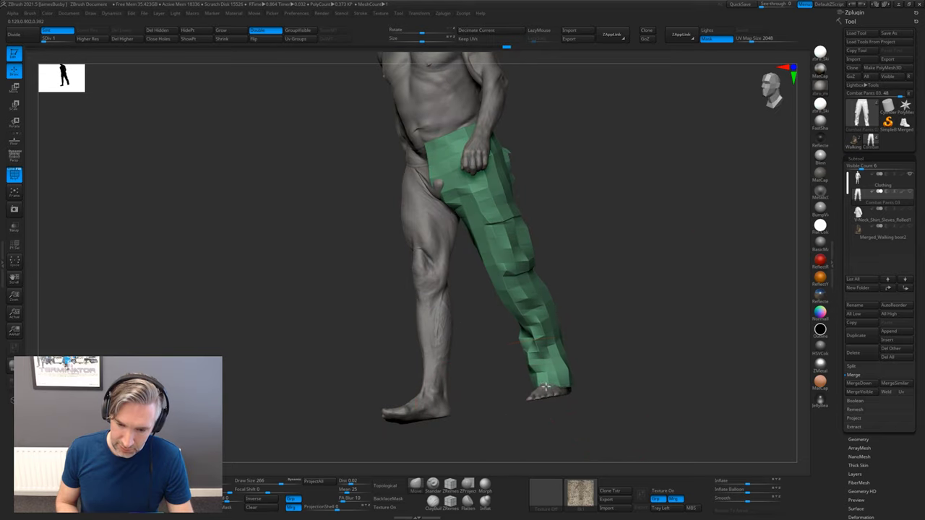
drag(584, 344, 601, 342)
mouse_move(541, 334)
mouse_down()
mouse_move(568, 313)
mouse_move(517, 327)
mouse_up()
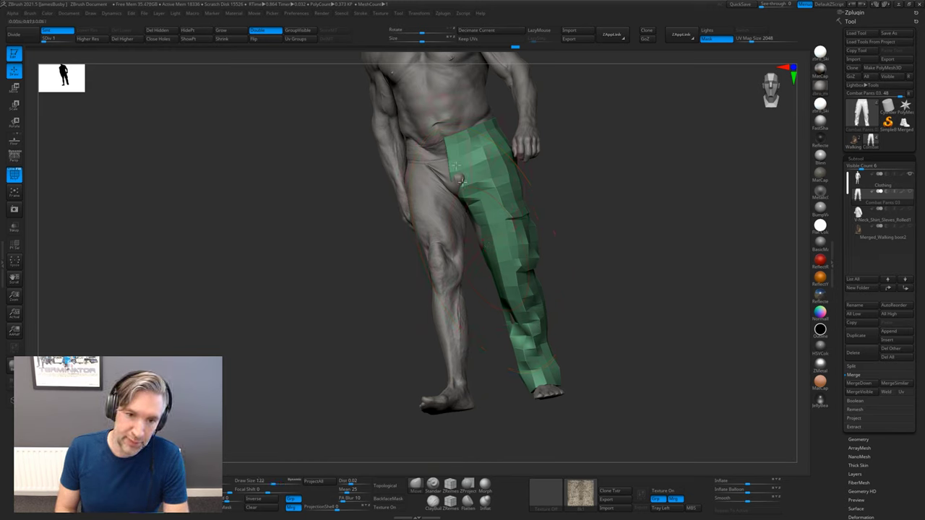
Adjust the front waist and crotch edge of the isolated left pants leg to sit over the figure's hip.
drag(568, 221, 568, 212)
ctrl+shift+click(572, 210)
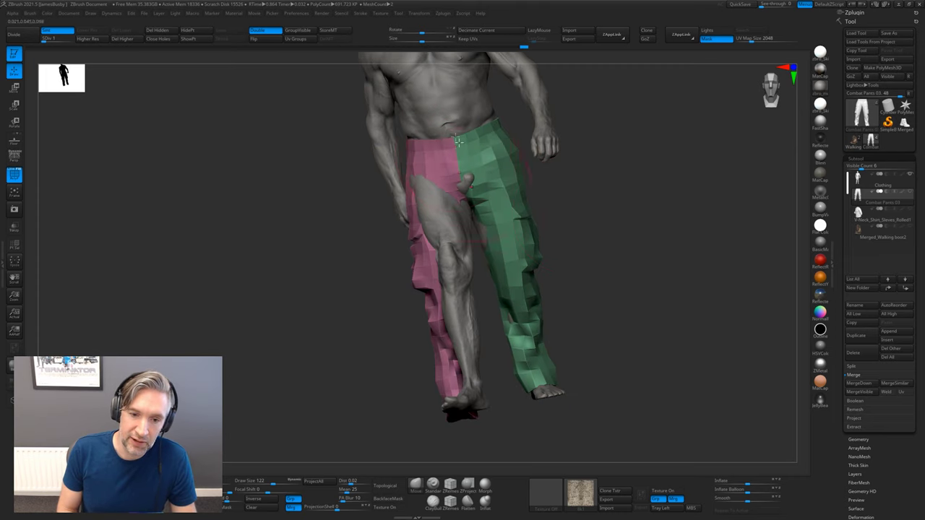
key(ctrl+z)
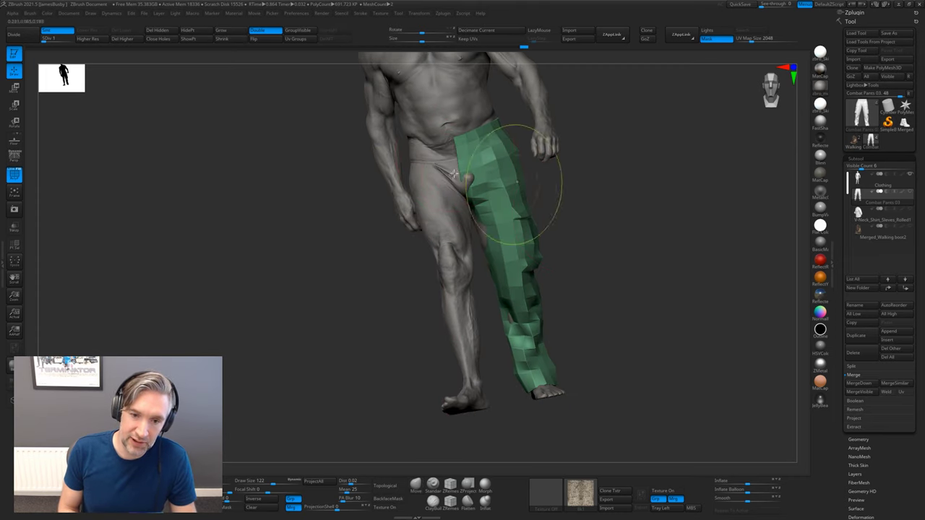
drag(551, 221, 531, 225)
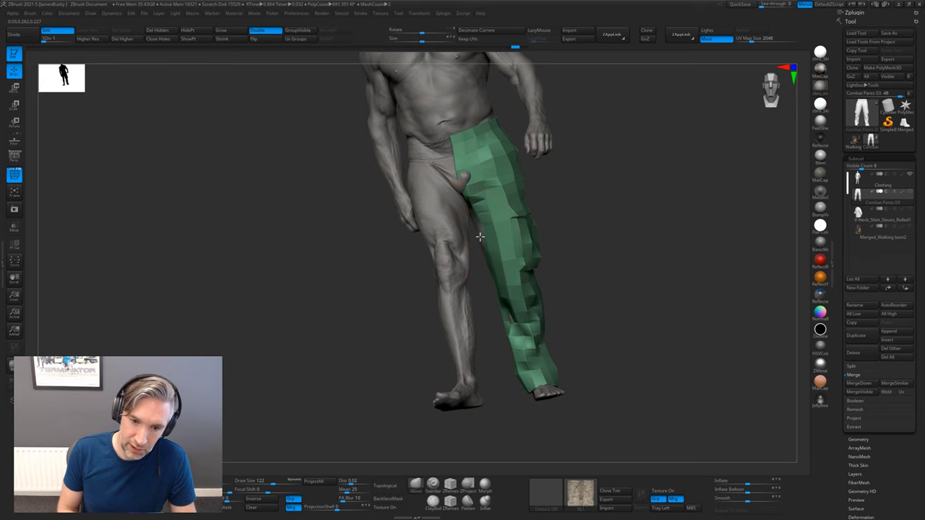
click(523, 223)
drag(561, 213, 537, 224)
Examine the right and left pants legs separately from behind against the body.
drag(601, 212, 654, 200)
ctrl+shift+click(708, 211)
right_drag(708, 211, 660, 192)
ctrl+shift+click(628, 200)
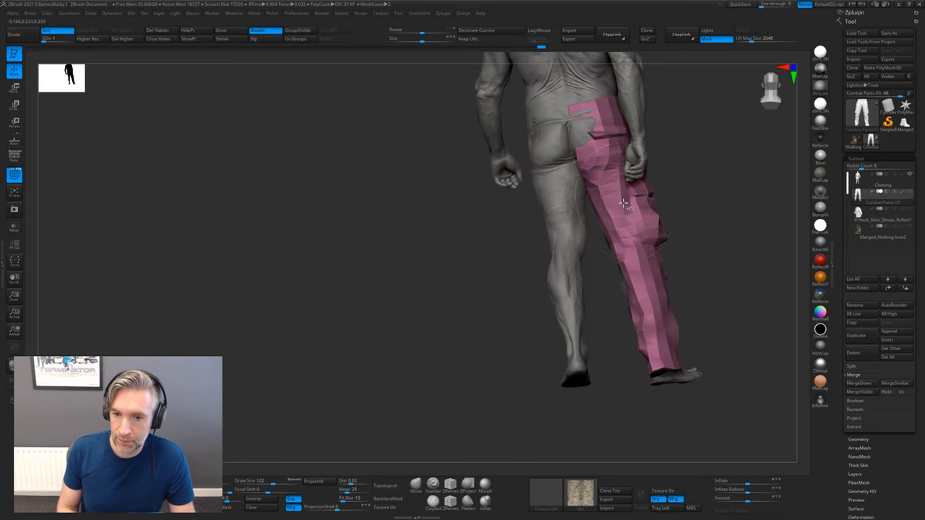
ctrl+shift+click(627, 203)
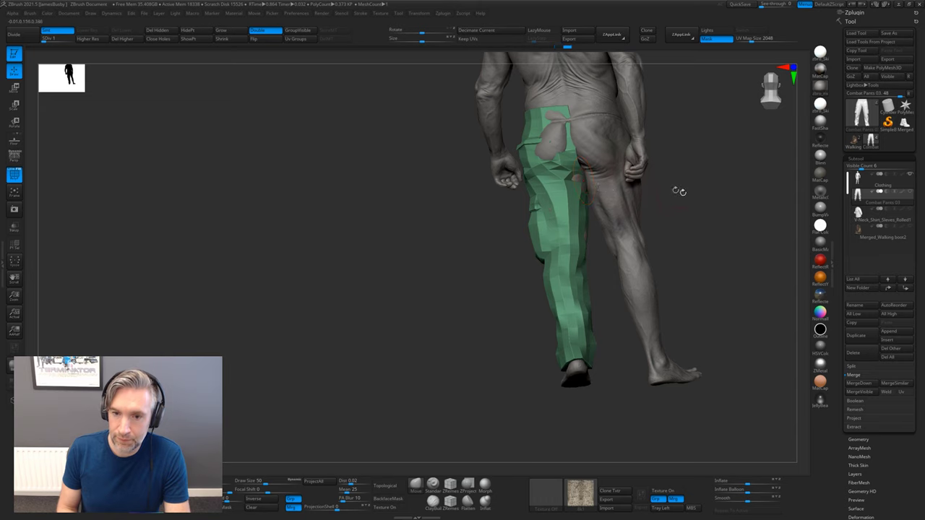
Show both pants legs and pull the back of the waistband and seat out over the figure's buttocks.
right_drag(677, 191, 559, 140)
right_drag(476, 191, 569, 160)
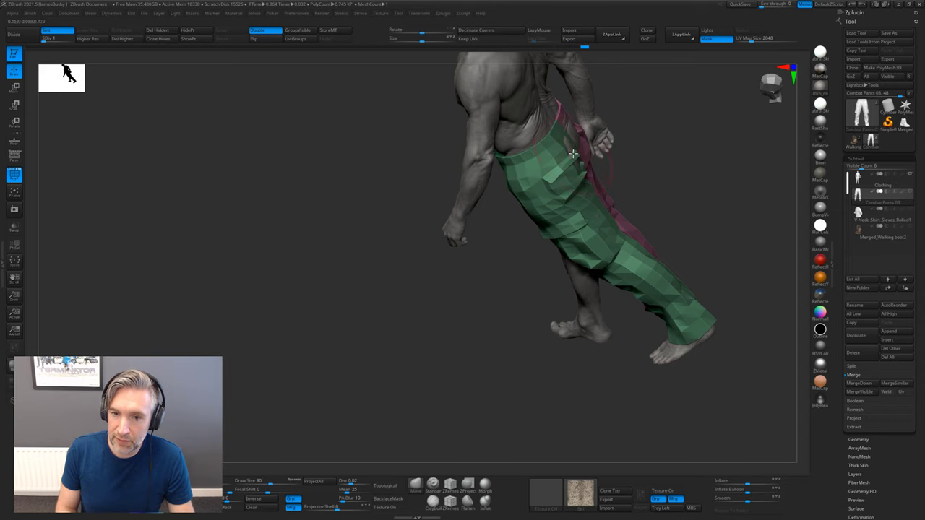
right_drag(572, 152, 549, 192)
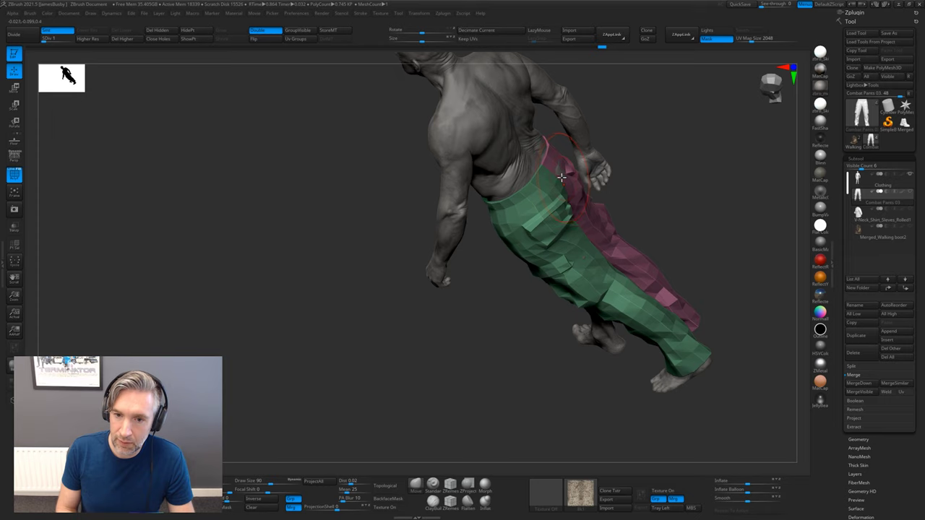
right_drag(576, 177, 600, 248)
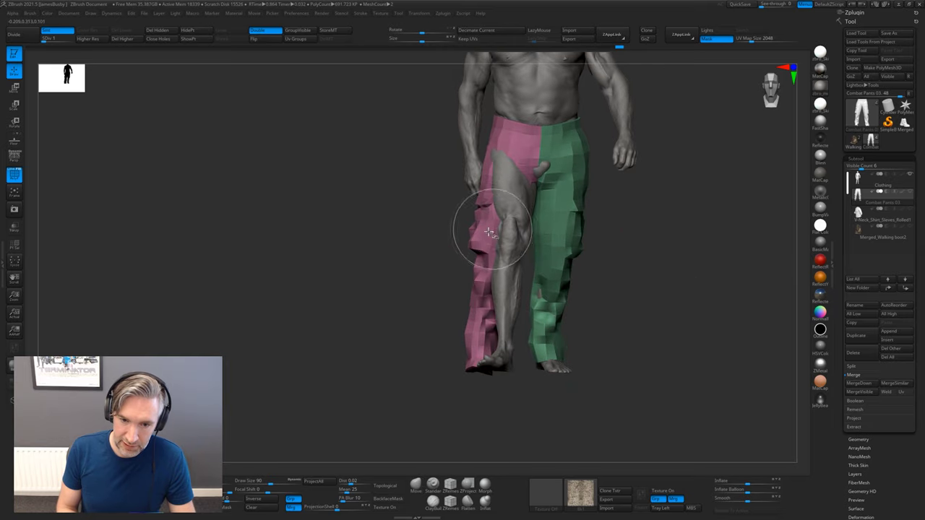
Isolate the right pants leg and mask it from just below the hip down to the hem.
ctrl+shift+click(522, 158)
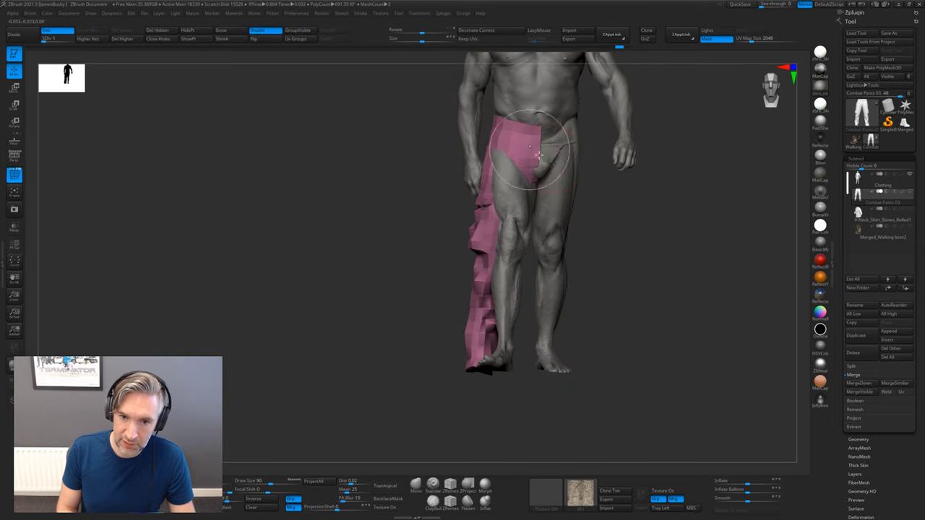
right_drag(650, 216, 619, 211)
ctrl+drag(397, 429, 596, 166)
right_drag(597, 167, 553, 168)
ctrl+shift+drag(425, 191, 621, 385)
key(ctrl+z)
ctrl+drag(432, 181, 549, 373)
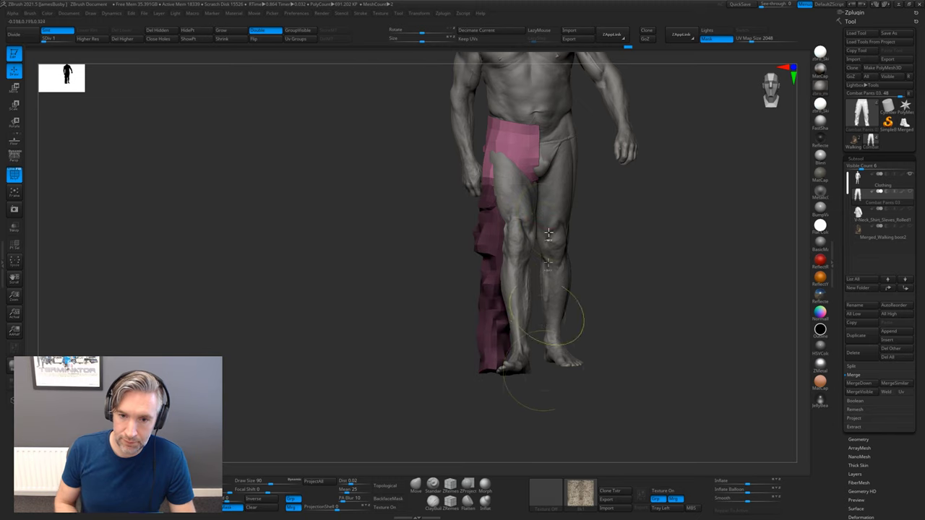
Invert the mask so the right hip area is protected and the leg below it is free.
mouse_move(481, 169)
right_down()
mouse_move(456, 224)
mouse_move(525, 192)
mouse_move(499, 214)
mouse_move(574, 198)
mouse_move(646, 198)
mouse_move(608, 194)
right_up()
ctrl+click(557, 192)
ctrl+click(616, 198)
ctrl+shift+click(622, 203)
ctrl+click(636, 198)
Rotate the right pants leg forward from the hip to follow the figure's front leg, undoing the last adjustment.
key(r)
click(506, 141)
drag(520, 118, 505, 122)
drag(657, 174, 620, 178)
mouse_move(528, 126)
mouse_down()
mouse_move(547, 130)
mouse_move(533, 131)
mouse_up()
key(ctrl+z)
With only the right pants leg shown, reshape its thigh, knee and lower leg around the figure's forward leg.
drag(485, 244, 431, 258)
drag(473, 247, 626, 204)
key(ctrl+shift+a)
ctrl+shift+click(529, 244)
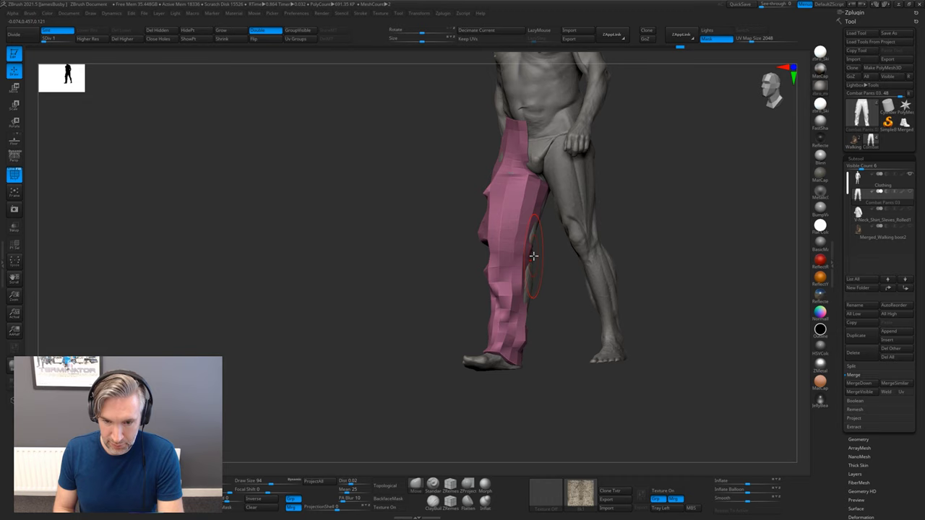
drag(546, 263, 522, 261)
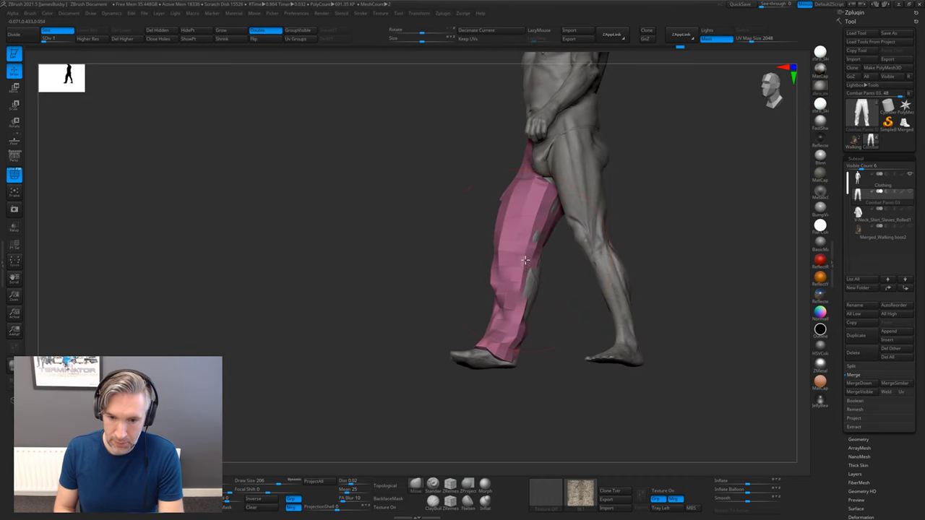
mouse_move(466, 283)
mouse_down()
mouse_move(535, 225)
mouse_move(495, 232)
mouse_move(487, 243)
mouse_up()
drag(515, 206, 505, 205)
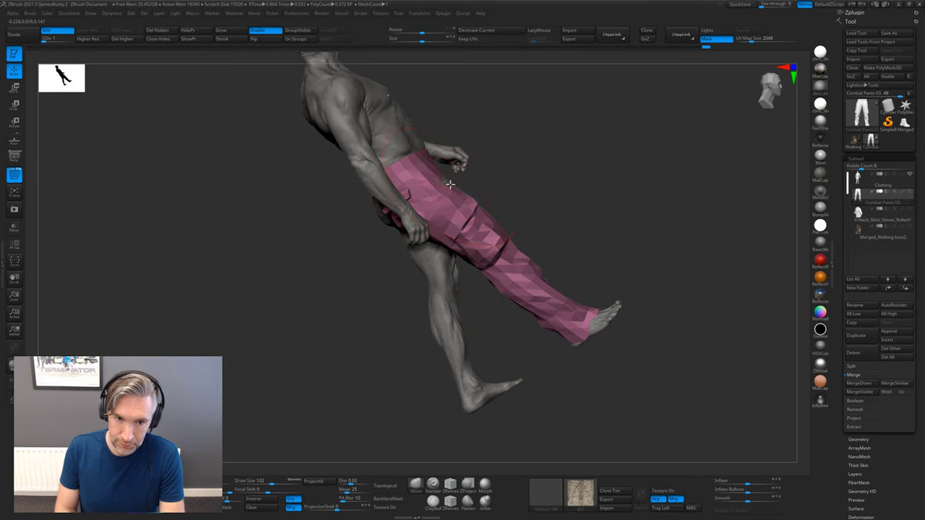
Pull the right pants leg's thigh and inner side outward to cover the skin poking through at the front.
drag(505, 186, 535, 344)
mouse_move(475, 387)
mouse_down()
mouse_move(462, 384)
mouse_move(489, 340)
mouse_move(476, 369)
mouse_up()
drag(531, 325, 503, 291)
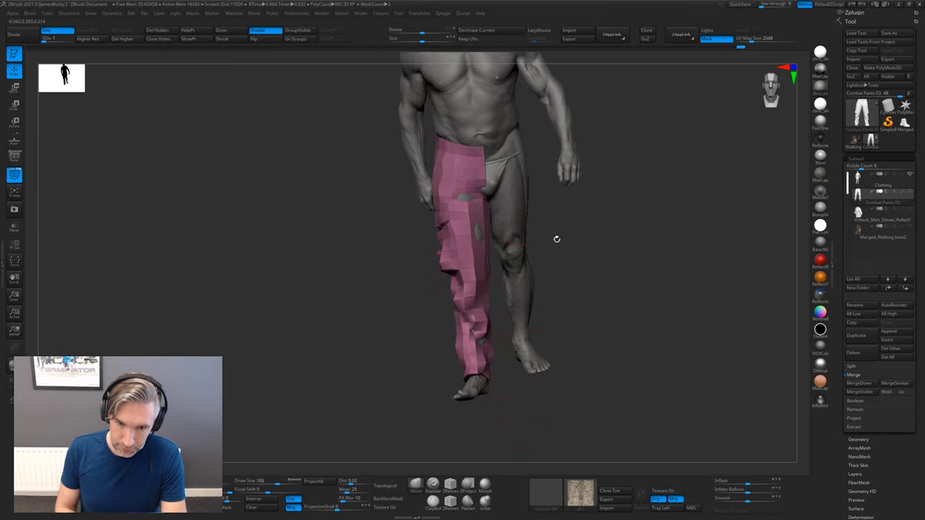
drag(559, 242, 469, 235)
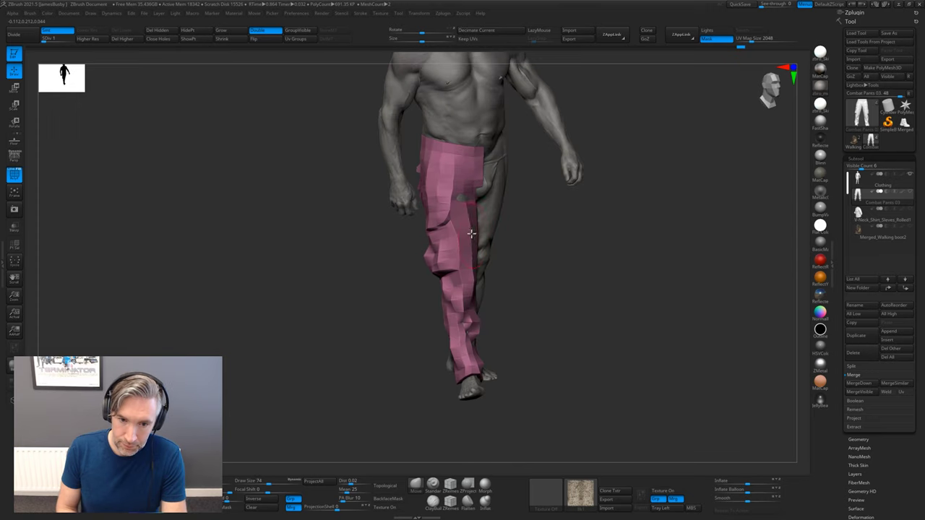
drag(540, 221, 469, 208)
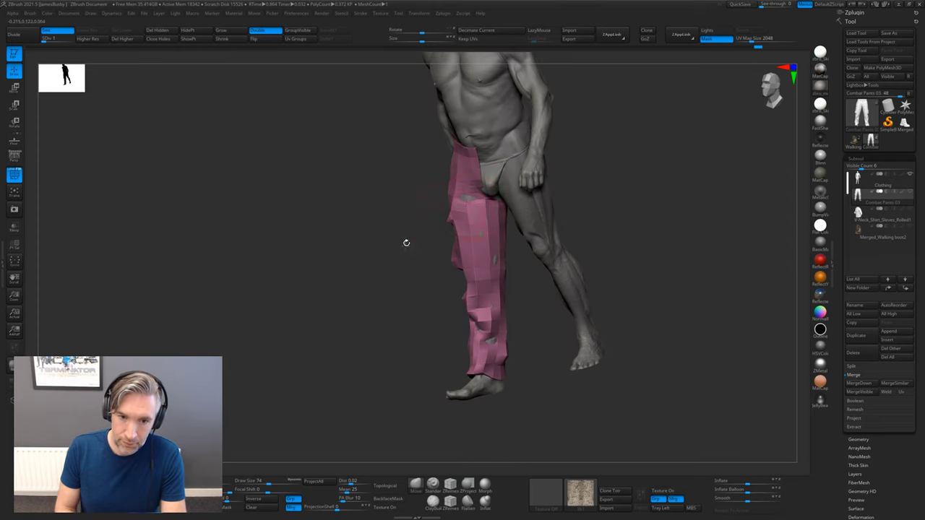
drag(406, 243, 463, 200)
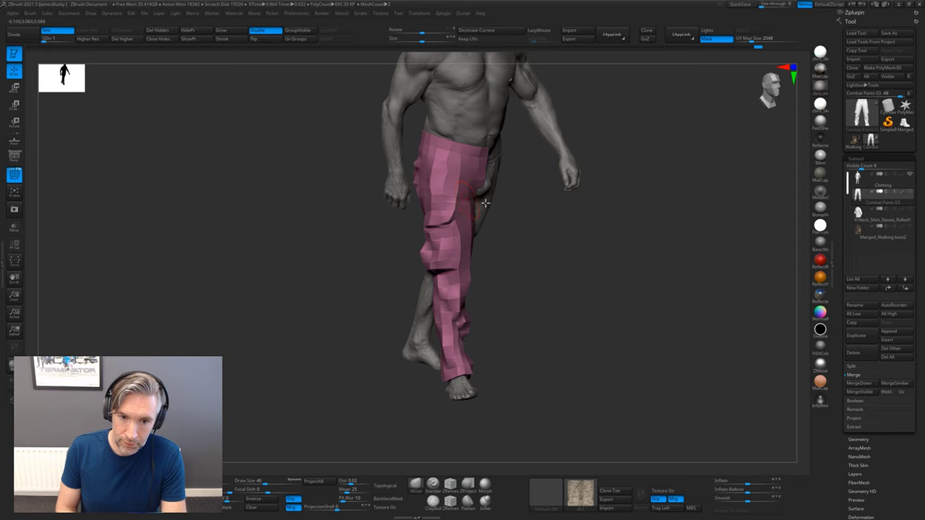
drag(551, 232, 472, 211)
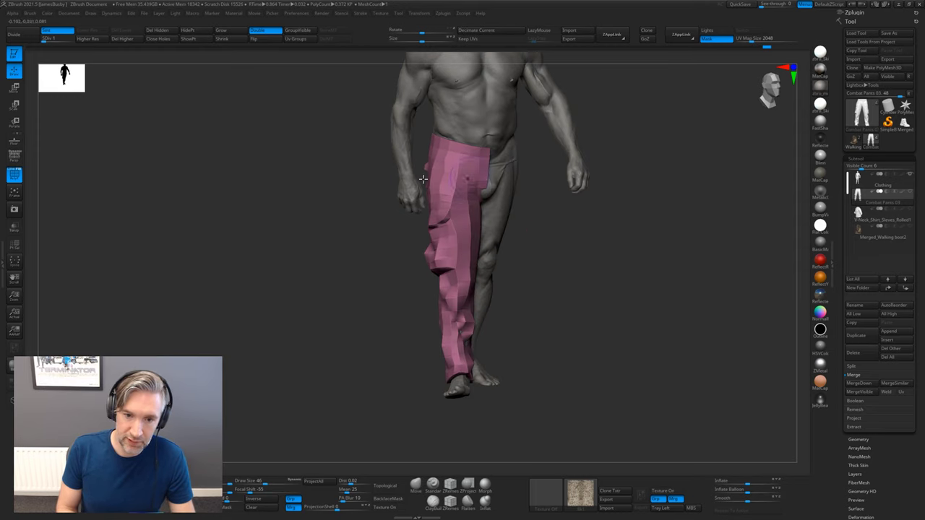
Show wireframe lines on the right pants leg and shape its hip and upper thigh around the body.
click(15, 173)
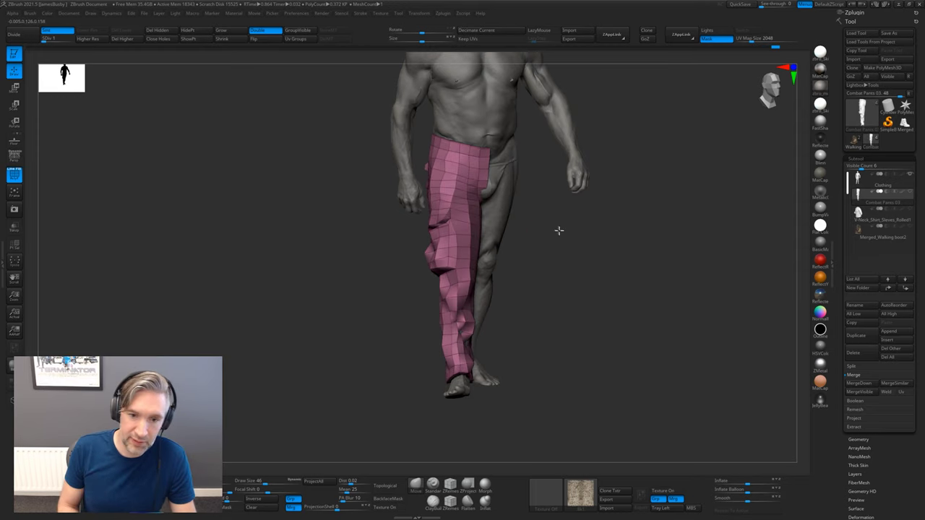
drag(558, 230, 478, 204)
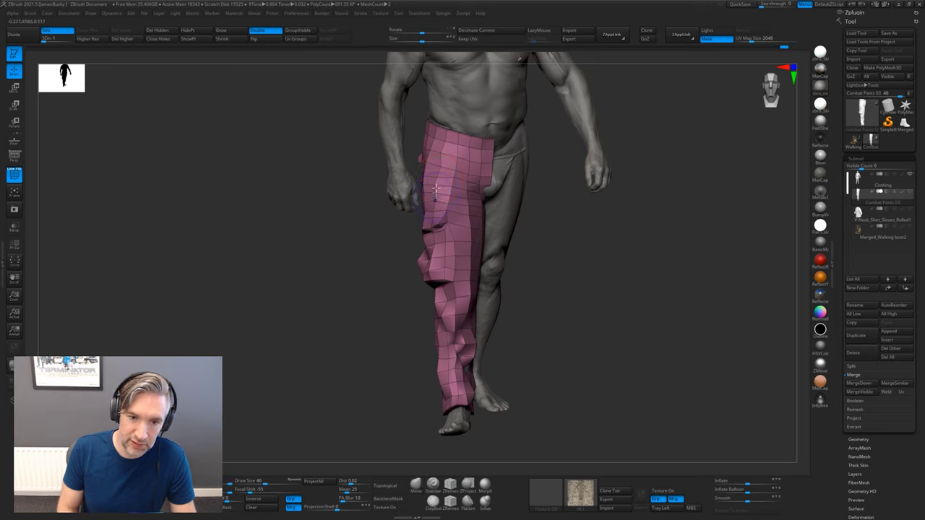
drag(396, 226, 433, 170)
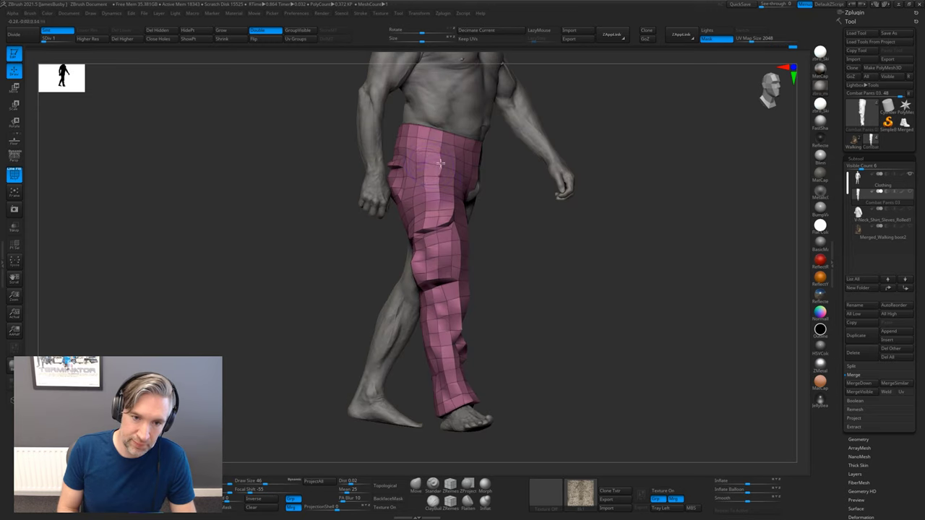
drag(537, 214, 458, 190)
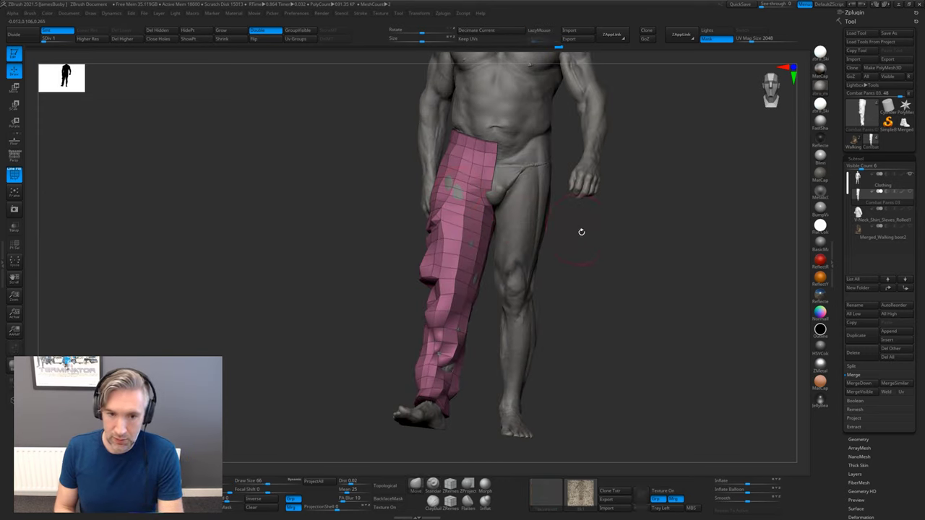
Cover the remaining skin gaps on the right pants leg from the upper front thigh down to the shin.
drag(581, 231, 453, 191)
drag(406, 215, 583, 227)
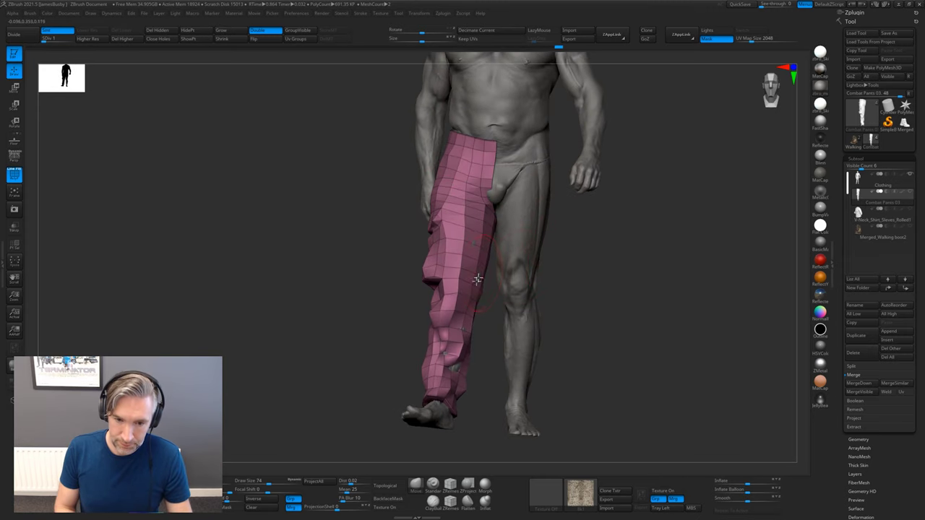
drag(568, 271, 459, 367)
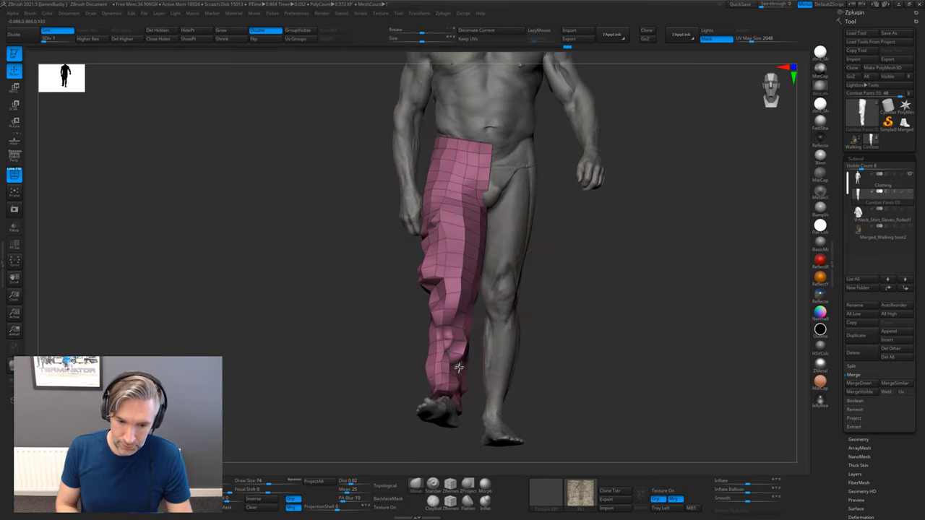
mouse_move(528, 331)
mouse_down()
mouse_move(456, 346)
mouse_move(452, 363)
mouse_up()
mouse_move(536, 304)
mouse_down()
mouse_move(591, 268)
mouse_move(586, 280)
mouse_move(616, 266)
mouse_up()
Show both pants legs again and raise the combat pants to subdivision level 4.
ctrl+shift+click(595, 268)
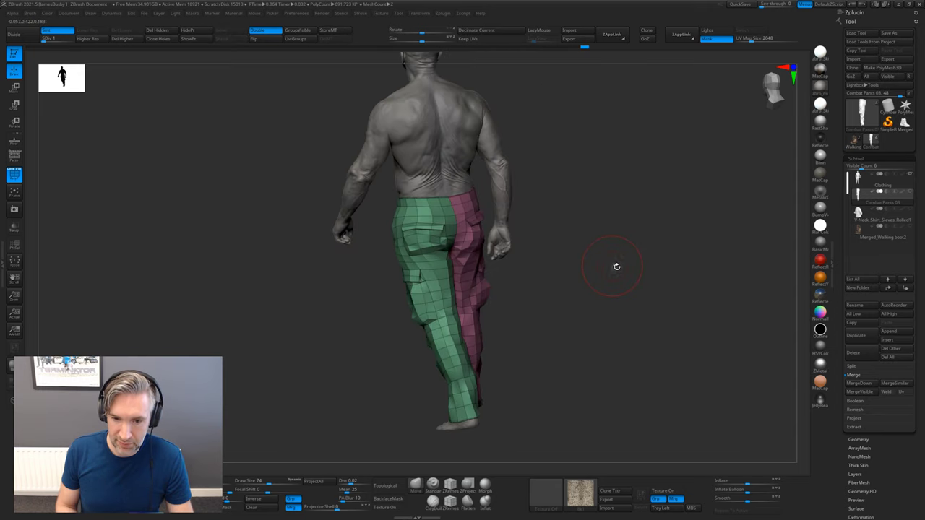
key(d)
key(d)
key(d)
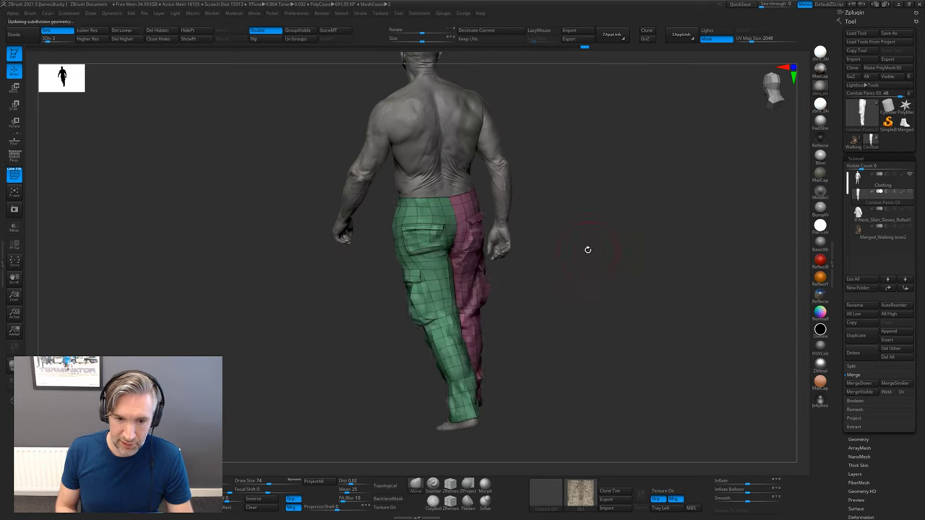
Hide the wireframe lines on the pants while keeping the polygroup colours, with the front of the pants in view.
drag(586, 270, 463, 321)
key(shift+f)
mouse_move(622, 257)
mouse_down()
mouse_move(630, 261)
mouse_move(621, 263)
mouse_move(573, 208)
mouse_move(605, 230)
mouse_move(626, 267)
mouse_up()
key(shift+f)
key(shift+f)
key(shift+f)
key(f)
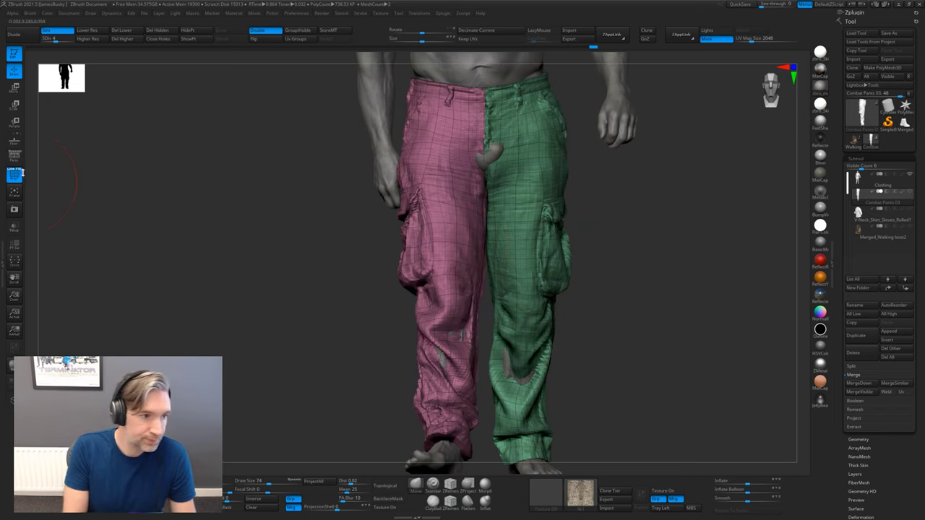
click(13, 170)
Pull the cloth of both pants legs out around the knees and shins where the body pokes through.
alt+drag(601, 320, 481, 271)
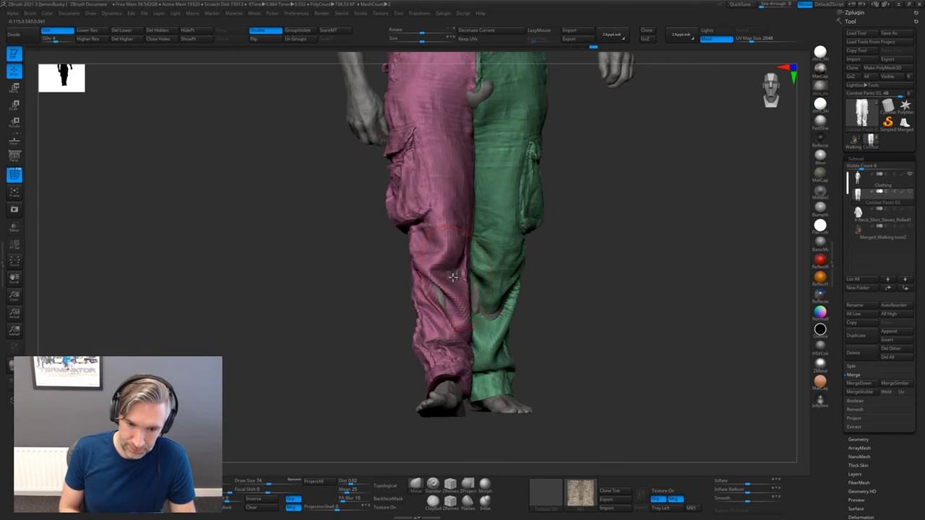
drag(373, 327, 420, 299)
drag(489, 289, 440, 287)
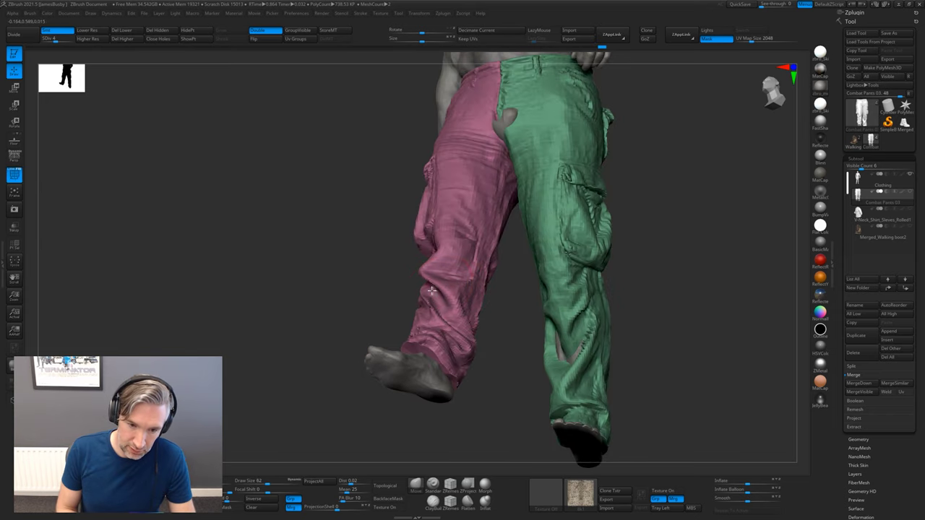
drag(511, 296, 551, 363)
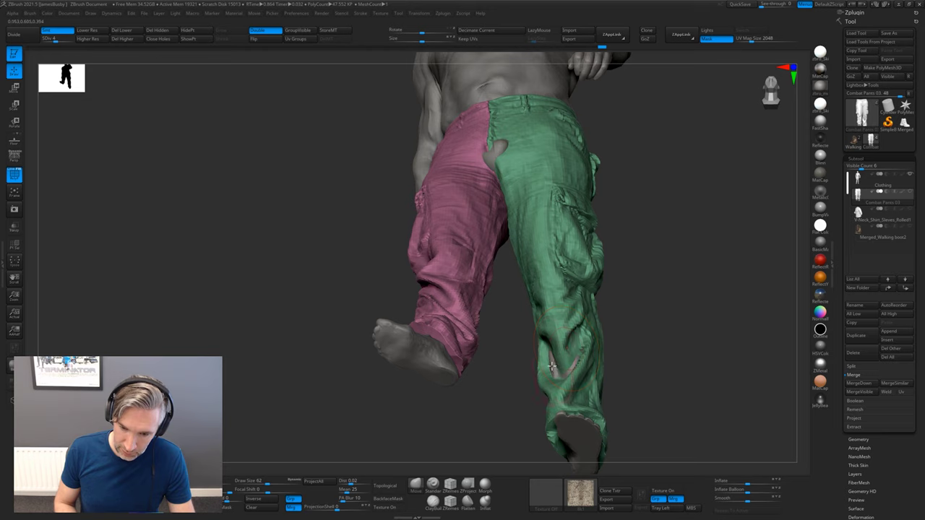
Adjust the back of the left pants thigh, then isolate the left leg and lower it to subdivision level 2.
drag(615, 325, 679, 329)
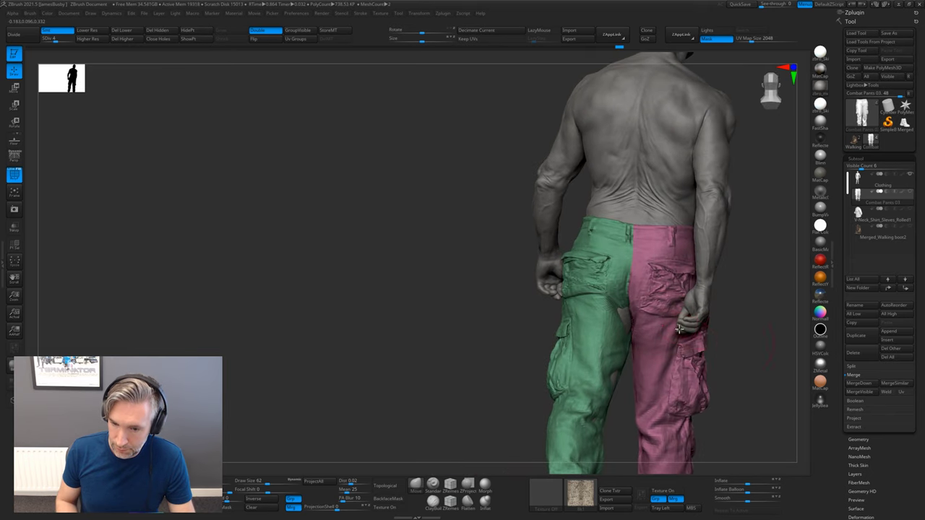
drag(770, 319, 595, 325)
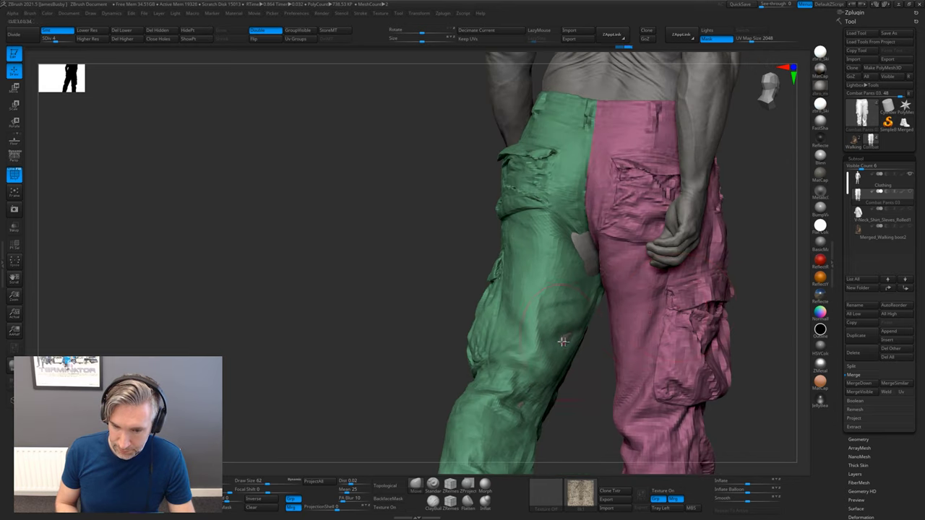
drag(585, 367, 584, 354)
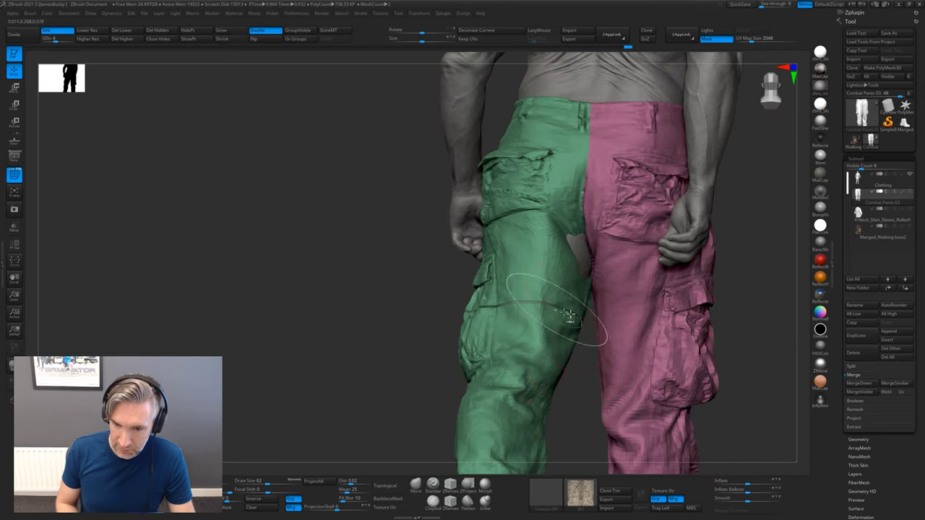
ctrl+shift+click(621, 281)
ctrl+shift+drag(752, 279, 741, 276)
drag(740, 276, 616, 242)
key(bracketleft)
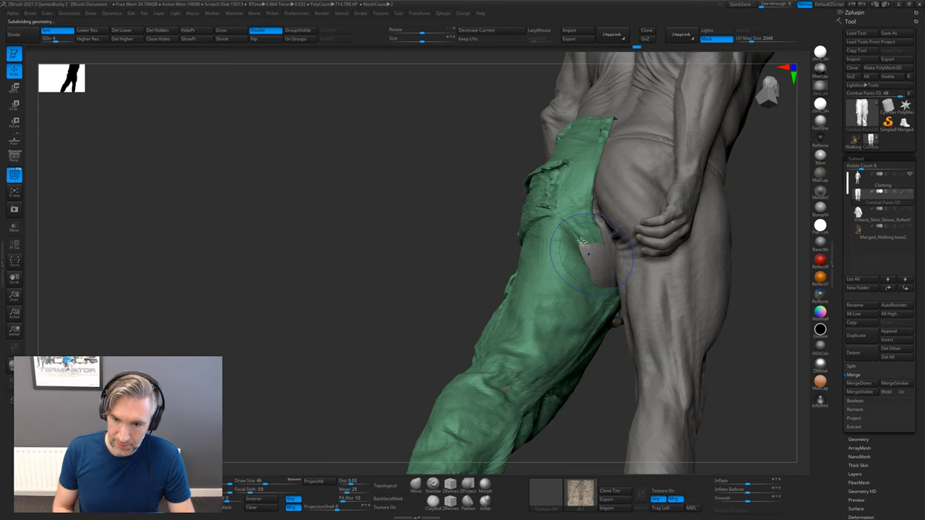
key(shift+d)
key(l)
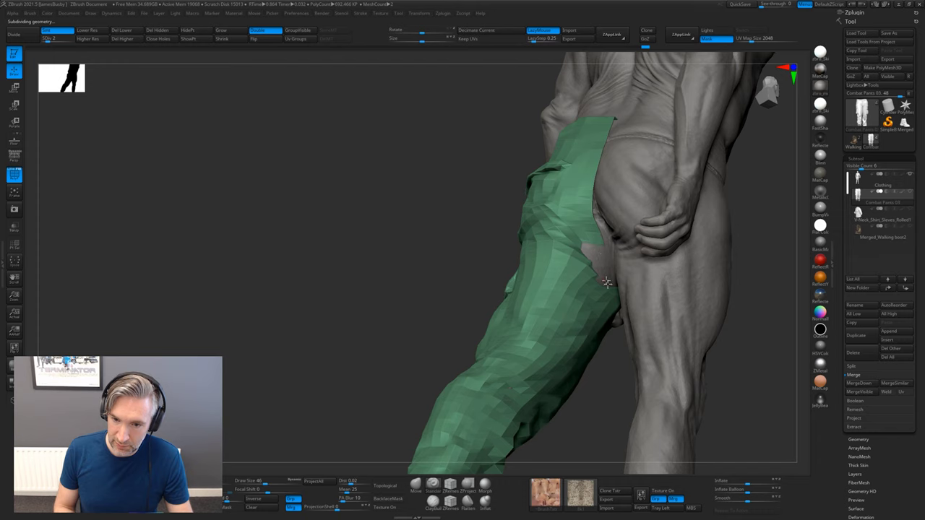
Build up the cloth at the left pants leg's upper inner back thigh to cover the exposed skin.
drag(604, 268, 594, 249)
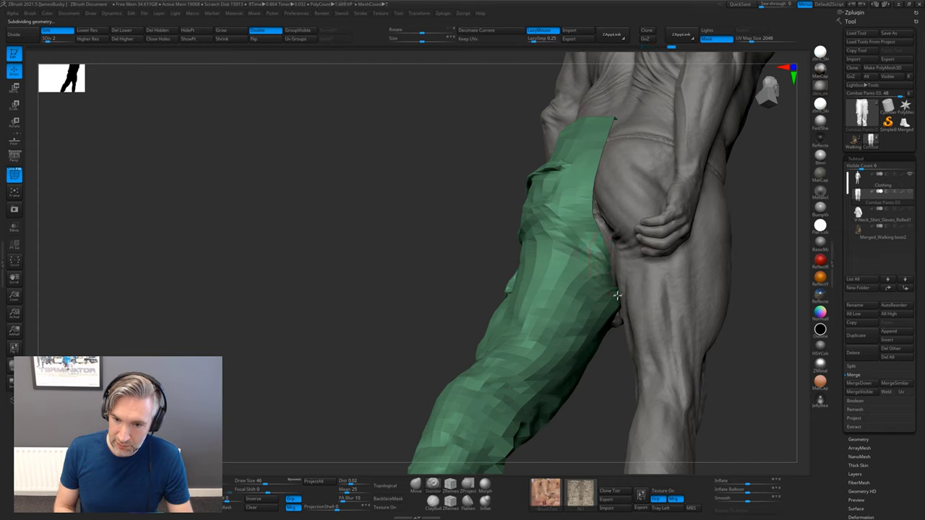
right_drag(572, 241, 668, 261)
drag(669, 261, 582, 256)
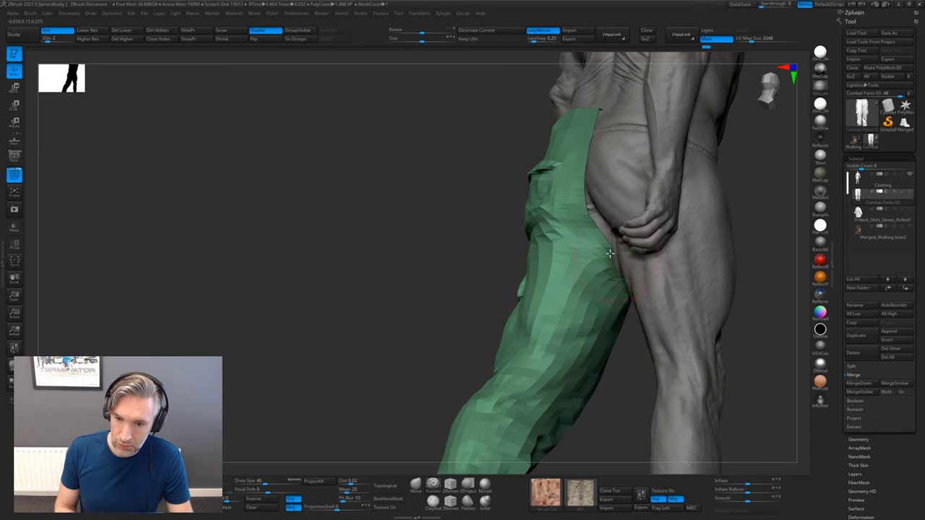
drag(631, 374, 646, 352)
Hide the body's right leg to expose the inner side of the left pants leg, and reselect the combat pants.
alt+click(676, 284)
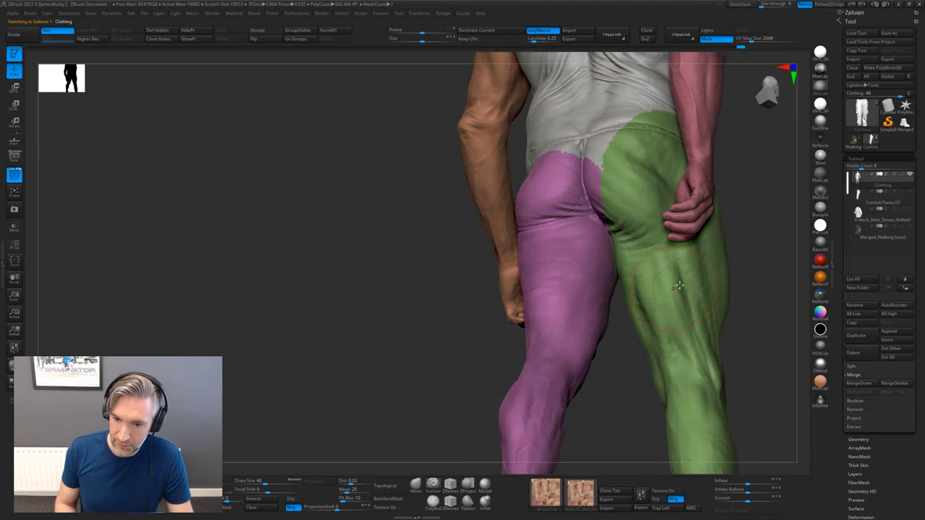
ctrl+shift+click(675, 284)
ctrl+shift+click(676, 284)
drag(683, 301, 665, 291)
click(889, 197)
Reshape the left pants leg around the inner thigh and crotch, then show both pants legs and frame the model.
drag(718, 342, 656, 354)
drag(733, 397, 714, 386)
mouse_move(632, 260)
mouse_down()
mouse_move(617, 262)
mouse_move(674, 281)
mouse_move(664, 282)
mouse_move(687, 301)
mouse_up()
drag(623, 253, 704, 320)
ctrl+shift+click(708, 329)
key(f)
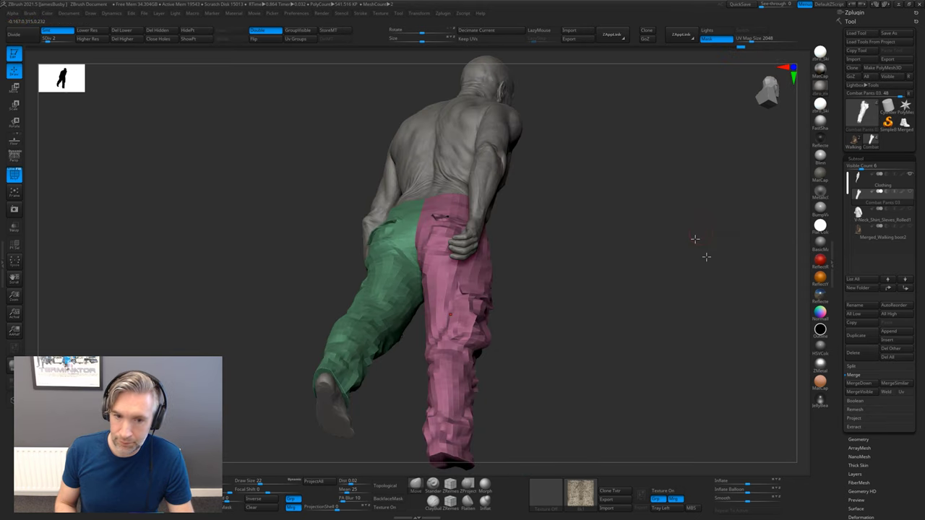
Review the pants from back and front, restore the body's hidden parts and turn off the polygroup colours.
drag(694, 239, 609, 206)
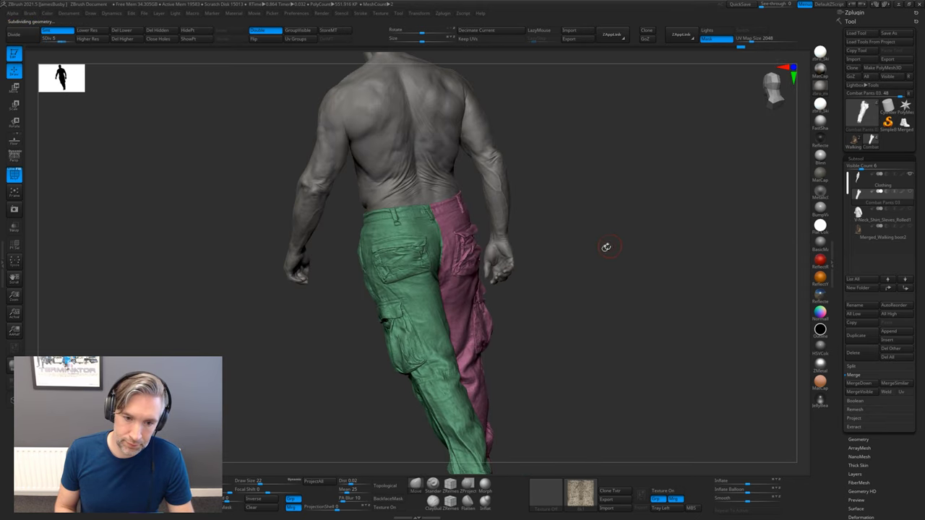
mouse_move(594, 247)
mouse_down()
mouse_move(587, 252)
mouse_move(617, 251)
mouse_move(602, 258)
mouse_move(616, 273)
mouse_move(586, 233)
mouse_up()
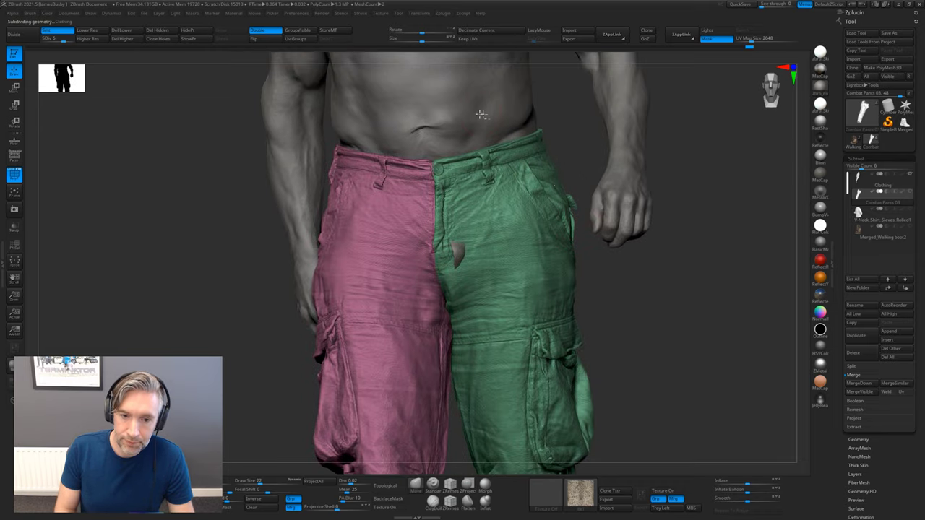
alt+click(482, 114)
ctrl+shift+click(687, 193)
drag(686, 238, 749, 213)
key(shift+f)
With the combat pants at subdivision level 3, build up the crotch area using the Standard brush and smooth it.
click(861, 198)
key(shift+d)
key(])
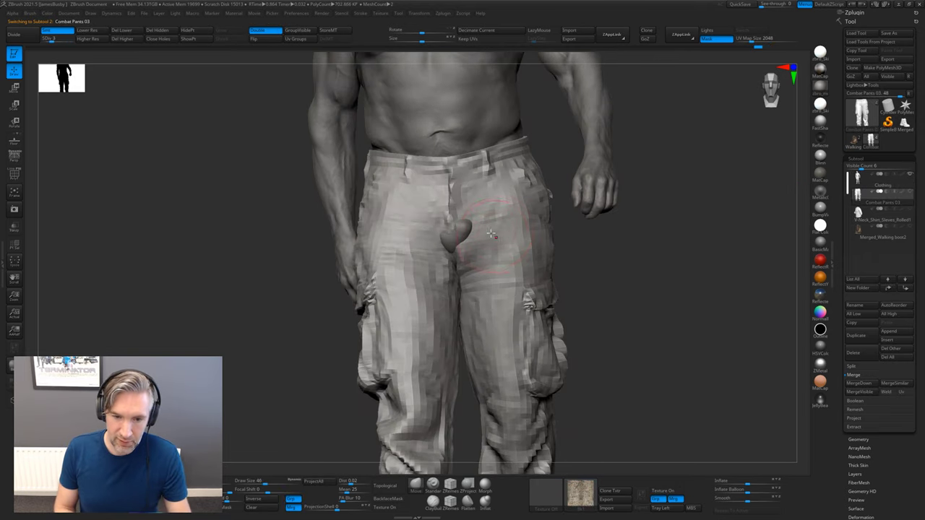
key(b)
key(s)
key(t)
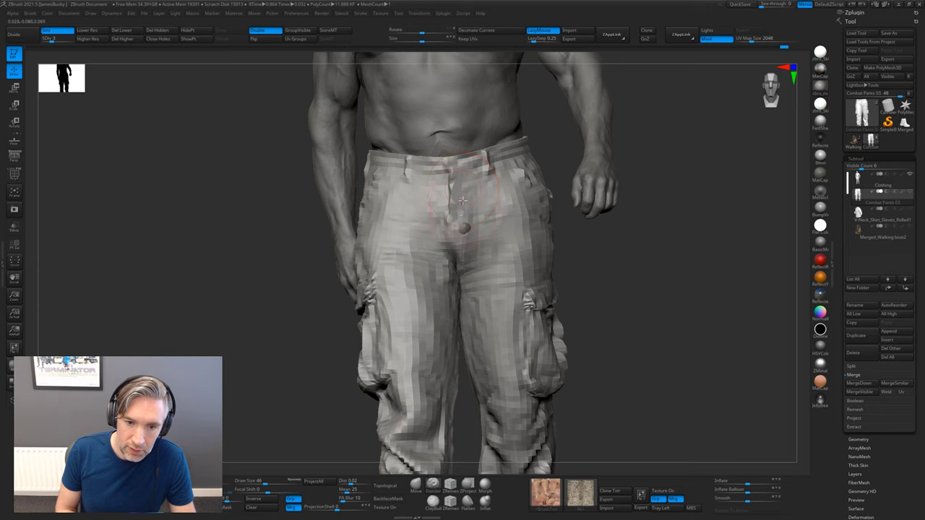
drag(602, 249, 480, 231)
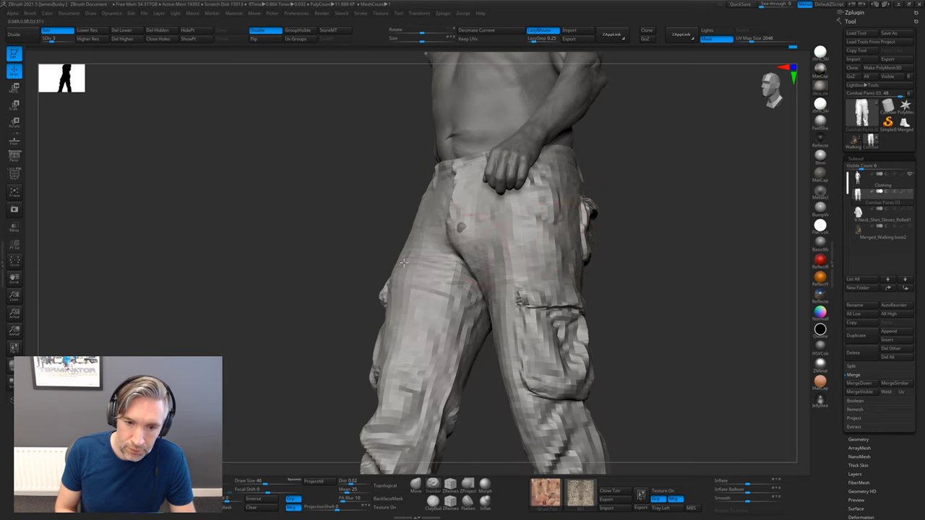
drag(403, 263, 452, 258)
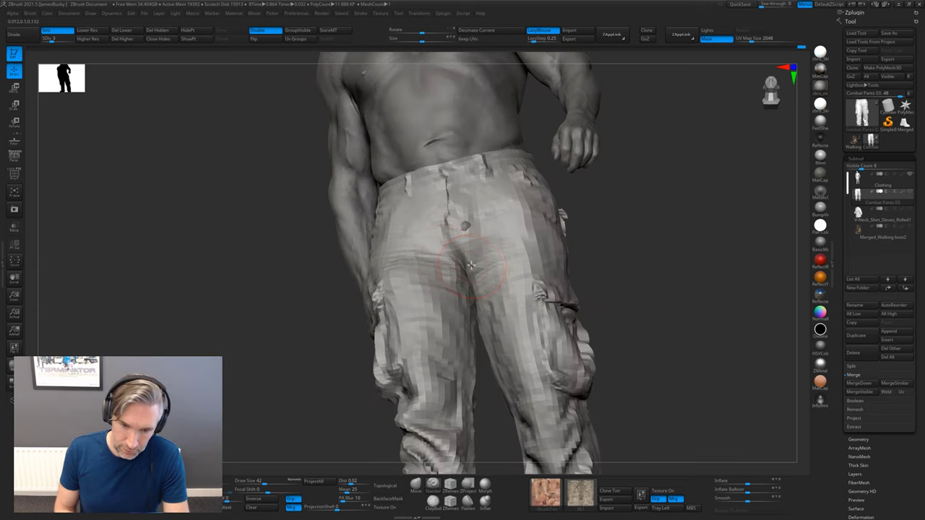
key(shift)
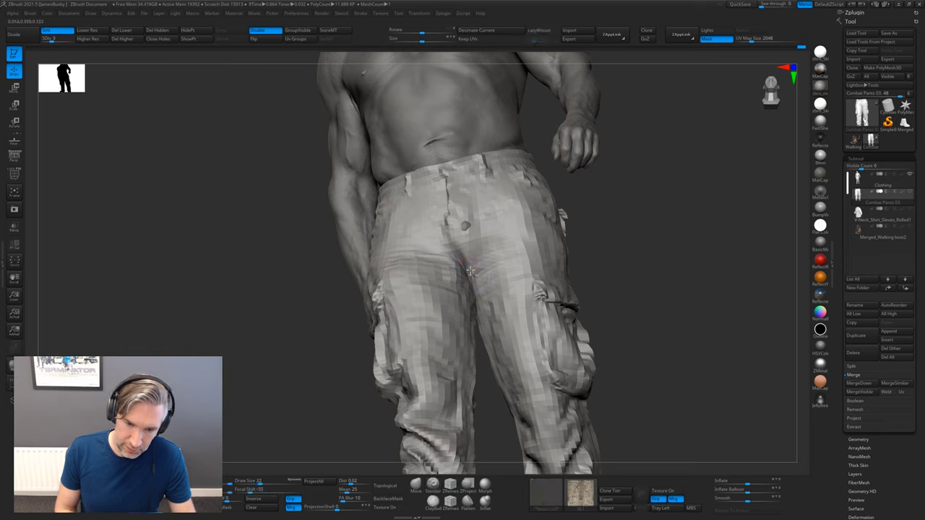
Switch to the body and smooth its groin area so it sits back behind the crotch of the pants.
drag(611, 222, 598, 237)
alt+click(442, 126)
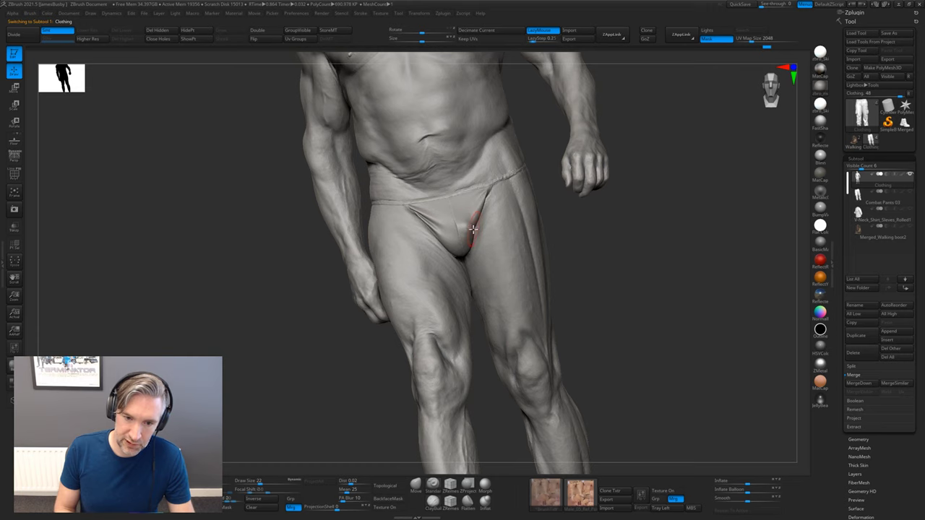
key(shift)
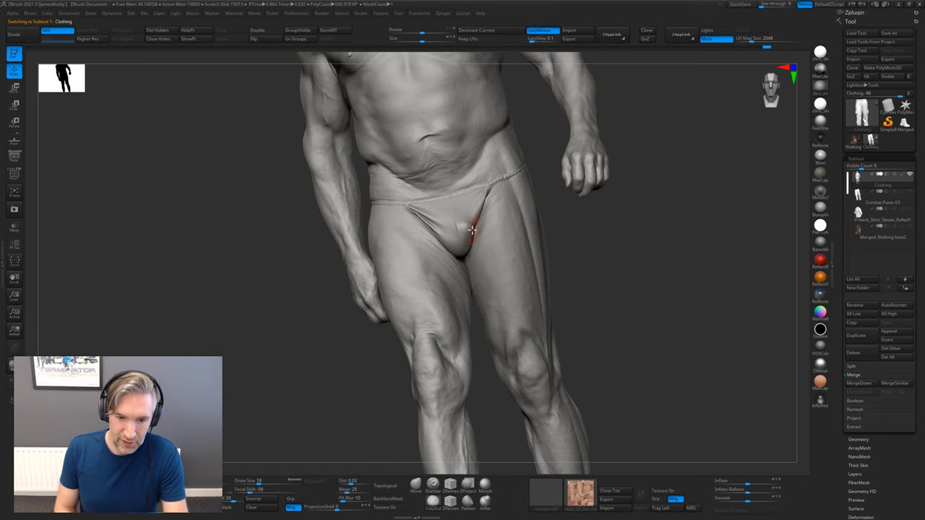
drag(469, 229, 466, 226)
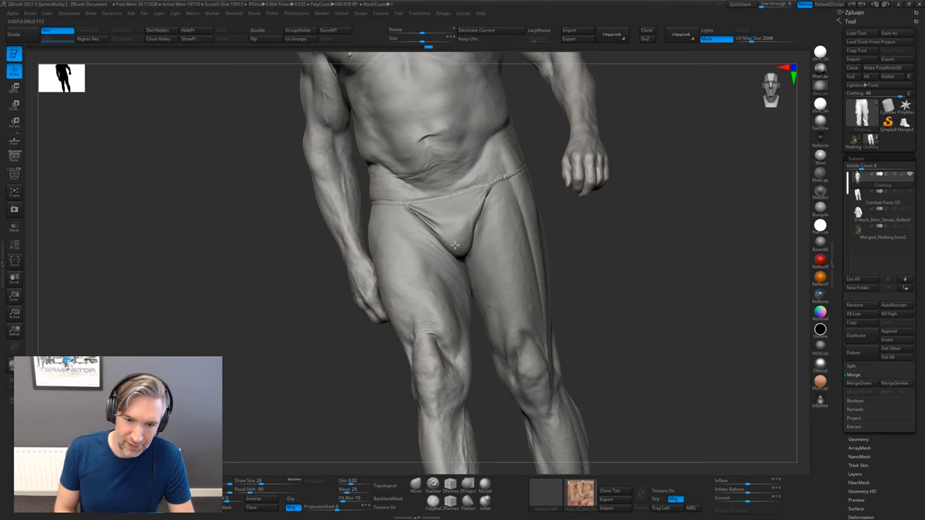
Reselect the combat pants, drop them to subdivision level 1, and step back up to level 7 while checking the crotch.
click(891, 207)
drag(665, 231, 485, 223)
alt+click(486, 225)
key(shift+d)
key(shift+d)
key(shift+d)
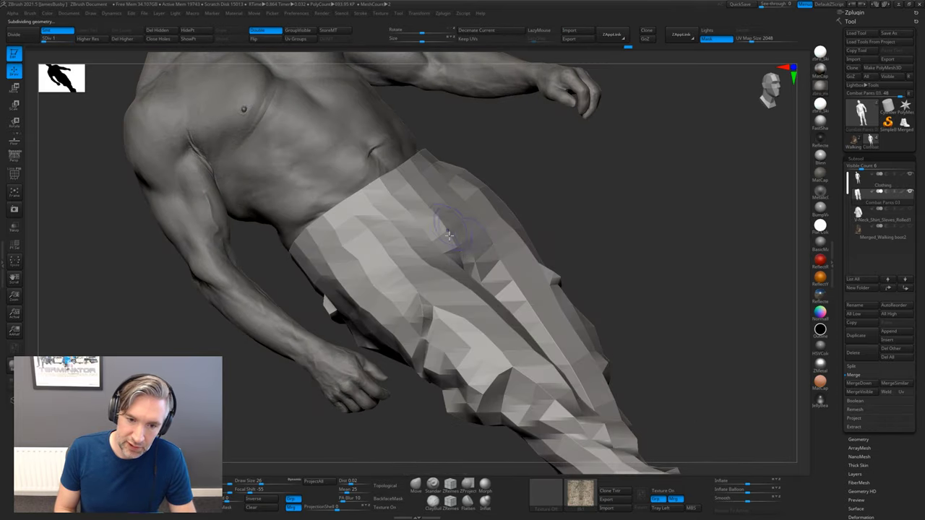
key(d)
key(d)
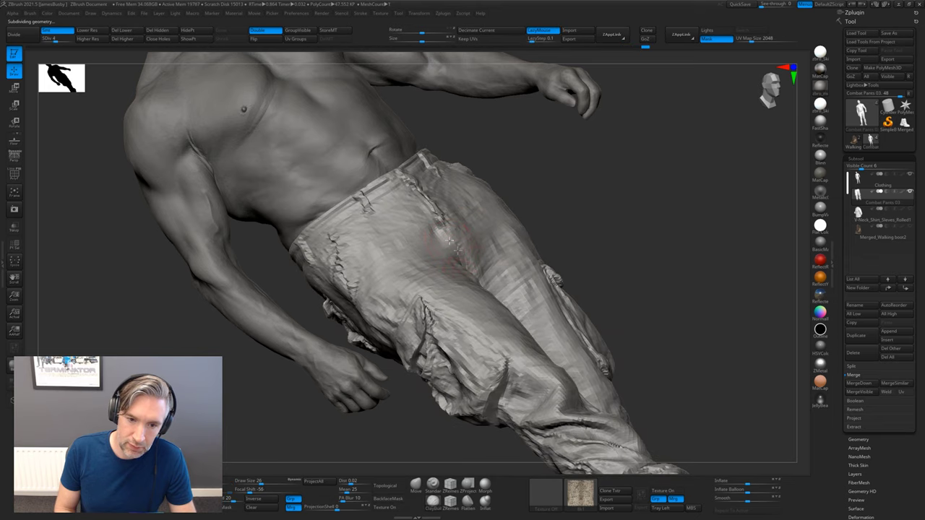
key(d)
key(d)
Show the polygroup colours and inspect the back and inner sides of both pants legs.
mouse_move(598, 206)
alt+mouse_down()
mouse_move(611, 198)
mouse_move(609, 206)
alt+mouse_up()
drag(603, 176, 605, 198)
drag(653, 295, 622, 235)
key(shift+f)
alt+drag(368, 261, 383, 273)
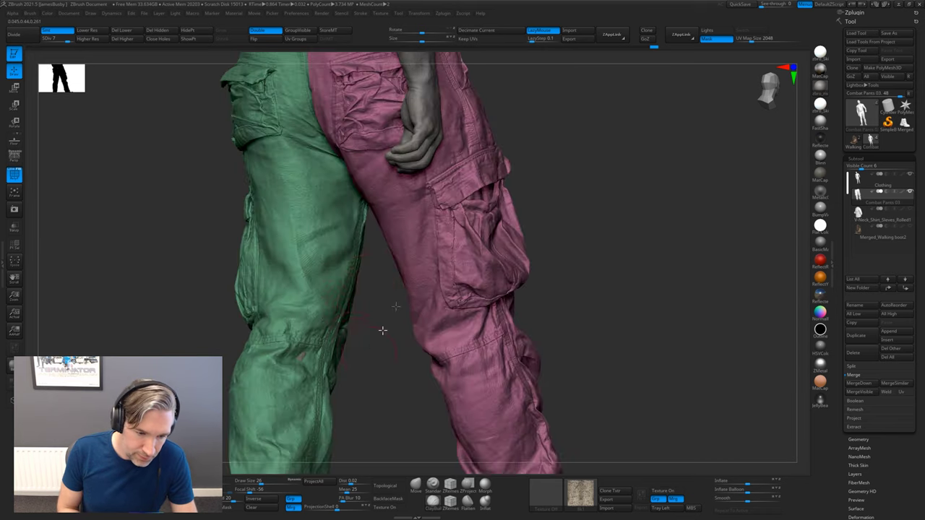
alt+drag(382, 330, 433, 256)
Choose the Standard brush, raise the pants to subdivision level 8, and review the whole figure, finishing with polygroup colours off.
key(b)
key(s)
key(t)
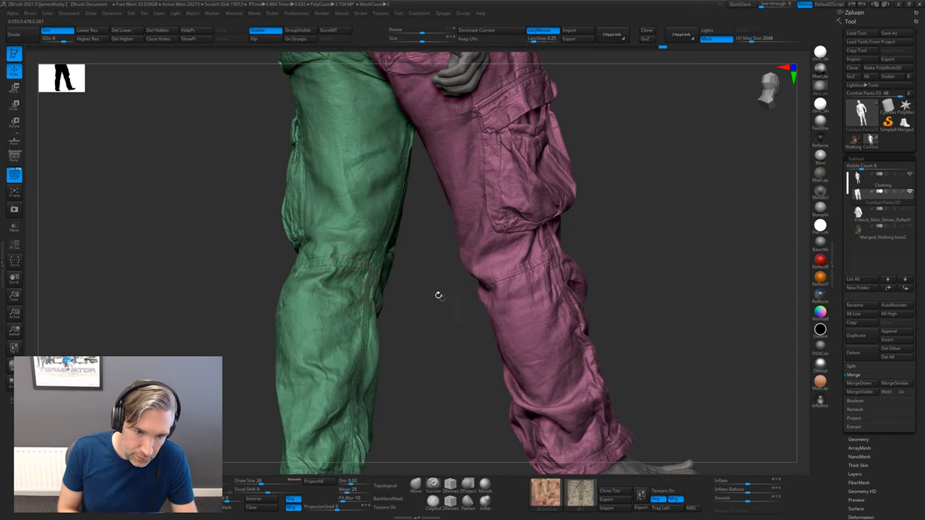
key(f)
drag(527, 234, 643, 210)
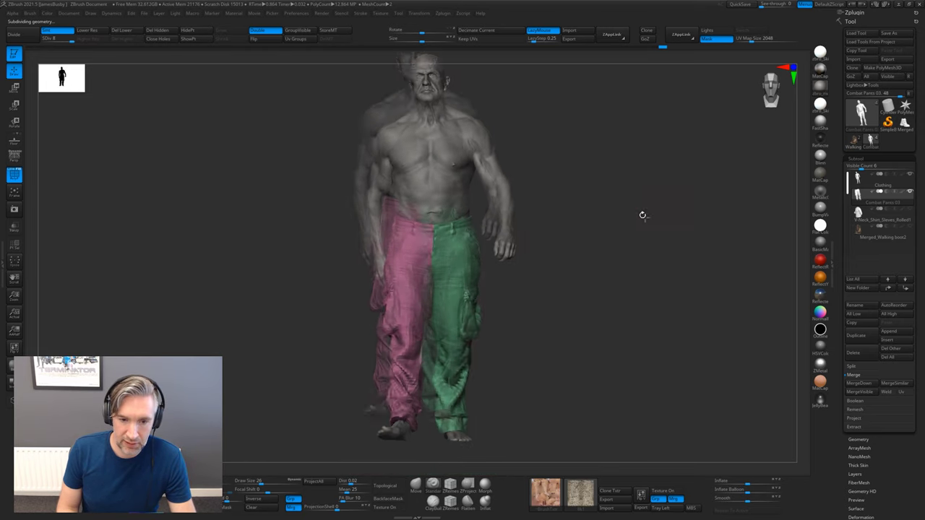
drag(641, 205, 801, 195)
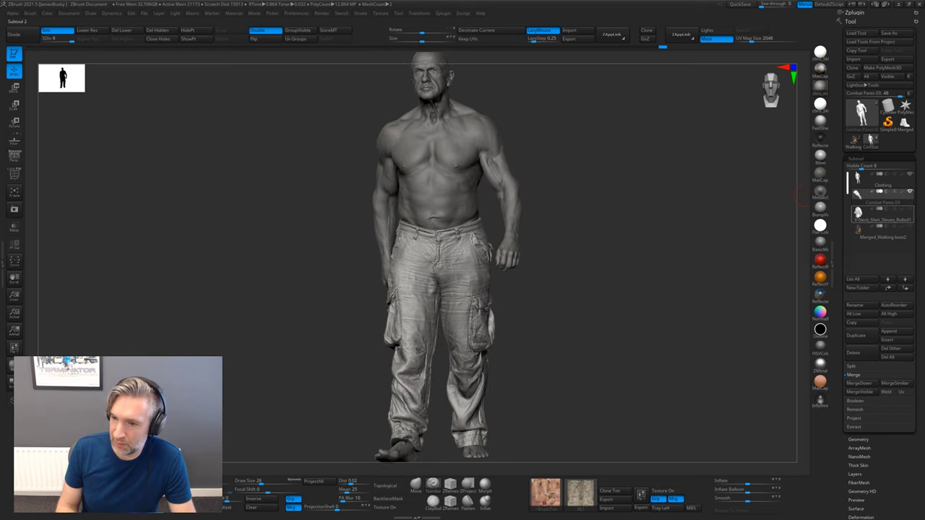
Select and show the V-neck shirt, checking its fit, and hide the body and combat pants to isolate it.
click(860, 215)
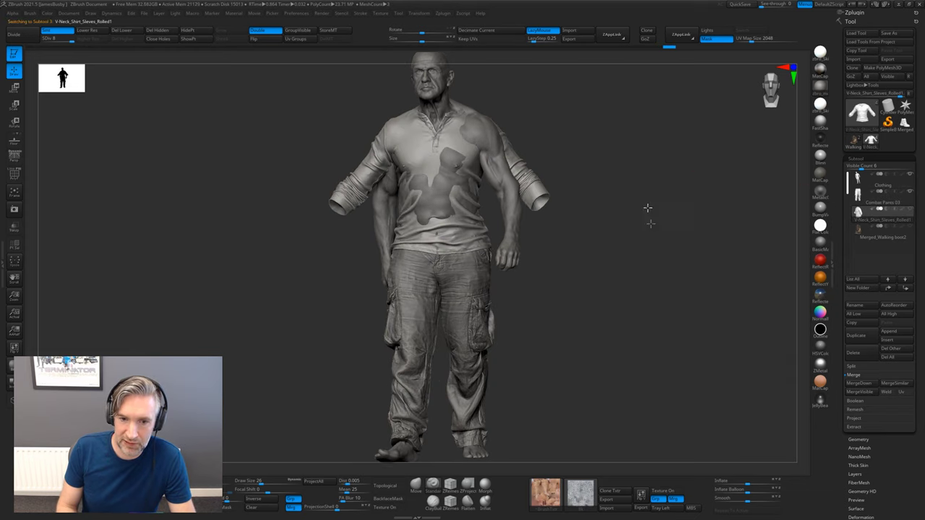
drag(647, 208, 785, 195)
mouse_move(690, 206)
mouse_down()
mouse_move(677, 204)
mouse_move(696, 202)
mouse_up()
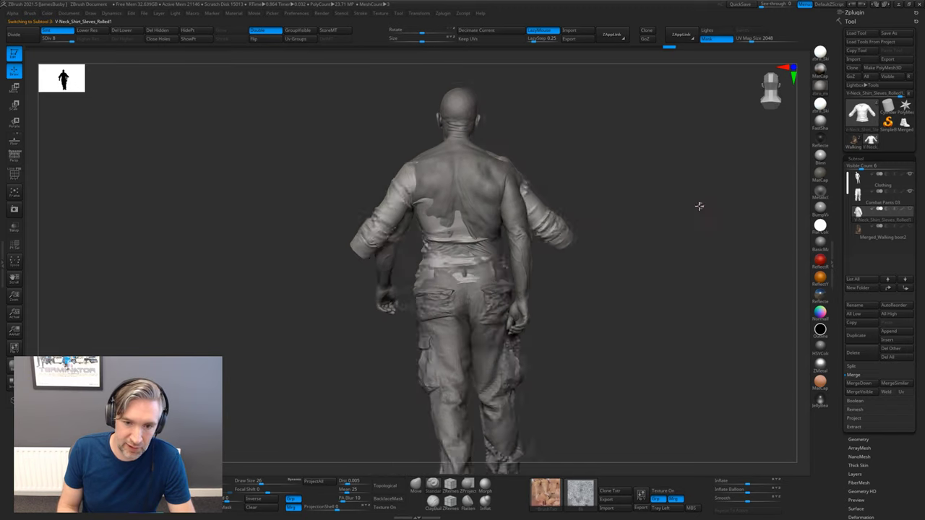
click(911, 178)
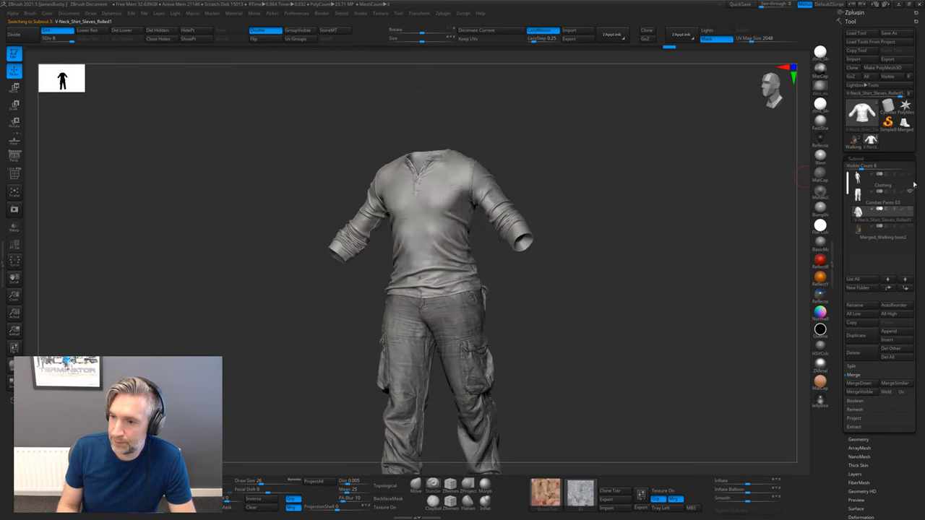
click(914, 189)
drag(614, 218, 626, 225)
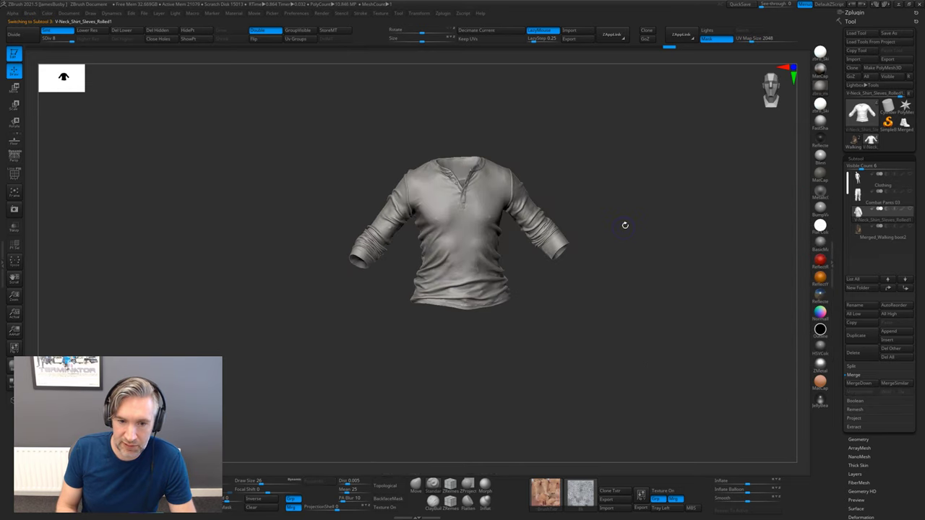
Lower the V-neck shirt to subdivision level 1 and show the body again for fitting from the front.
key(shift+d)
key(shift+d)
key(shift+d)
key(shift+d)
key(shift+d)
key(shift+d)
key(shift+d)
shift+drag(671, 179, 699, 157)
alt+drag(698, 157, 685, 281)
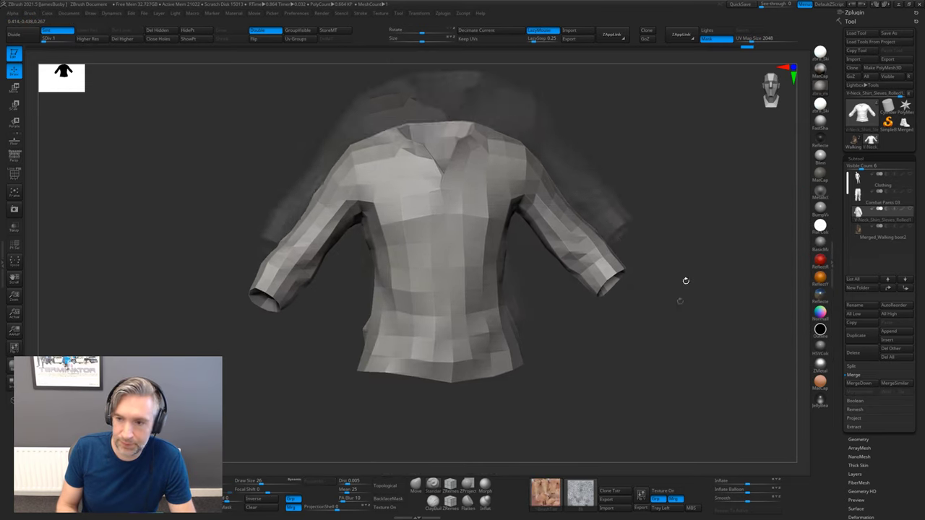
click(912, 176)
alt+drag(696, 188, 690, 130)
alt+drag(682, 205, 672, 278)
drag(661, 178, 658, 196)
drag(603, 188, 625, 179)
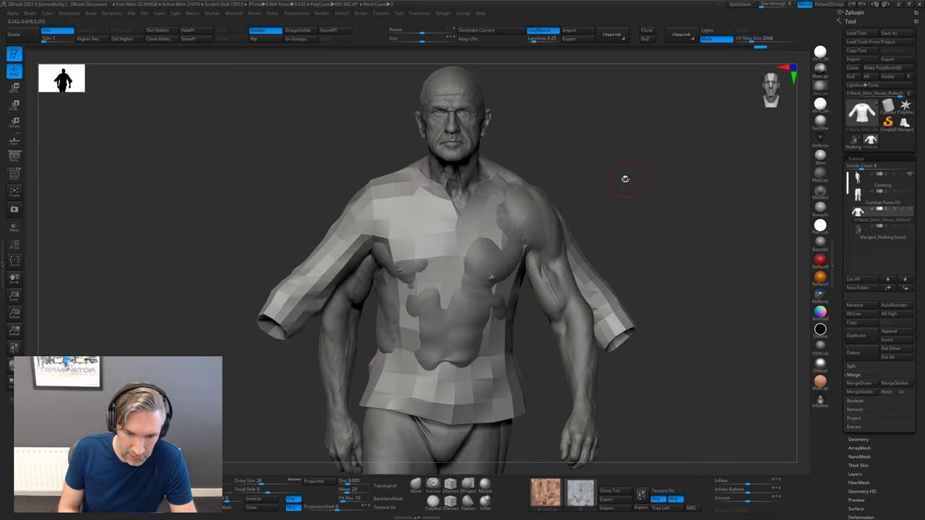
Move and rotate the whole shirt with the gizmo to align it with the body's shoulders and torso.
key(r)
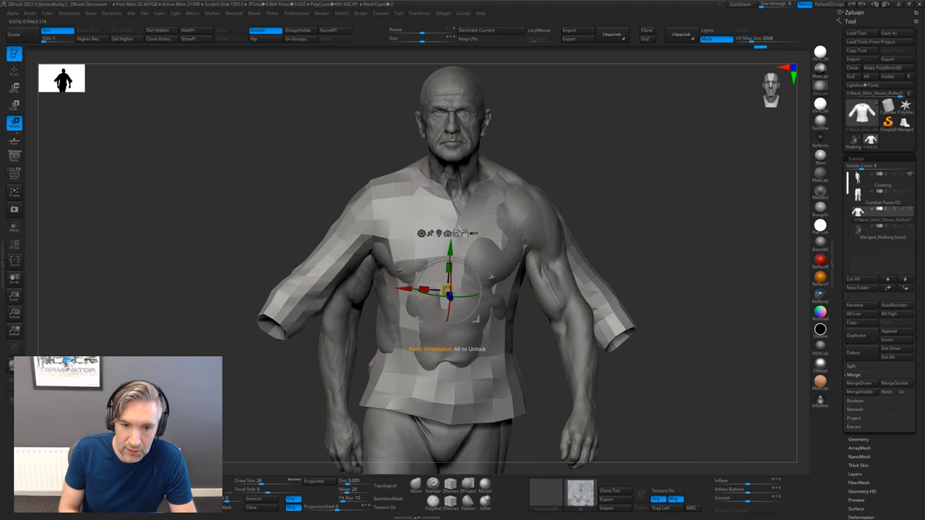
drag(622, 177, 611, 176)
drag(467, 289, 461, 292)
drag(677, 173, 636, 185)
drag(441, 246, 437, 251)
drag(409, 292, 414, 291)
drag(367, 276, 514, 224)
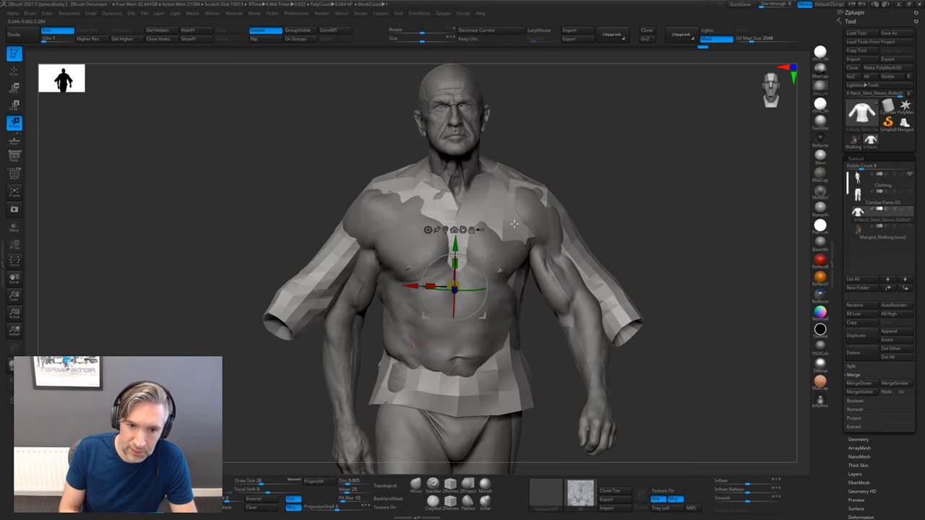
drag(454, 247, 453, 249)
drag(582, 168, 556, 199)
drag(419, 308, 418, 310)
key(q)
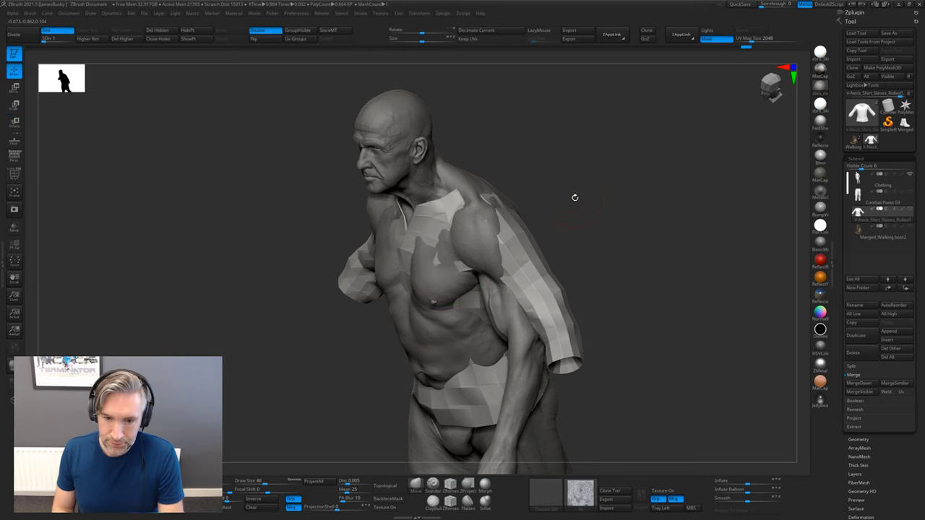
Isolate the shirt sleeve by the figure's left arm, mask the rest of the shirt, and show the body again.
drag(589, 209, 568, 219)
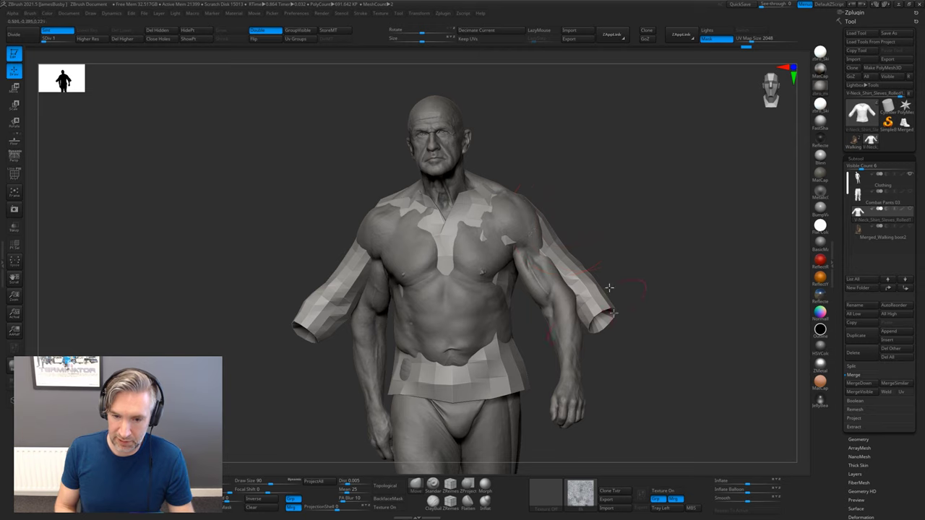
mouse_move(910, 176)
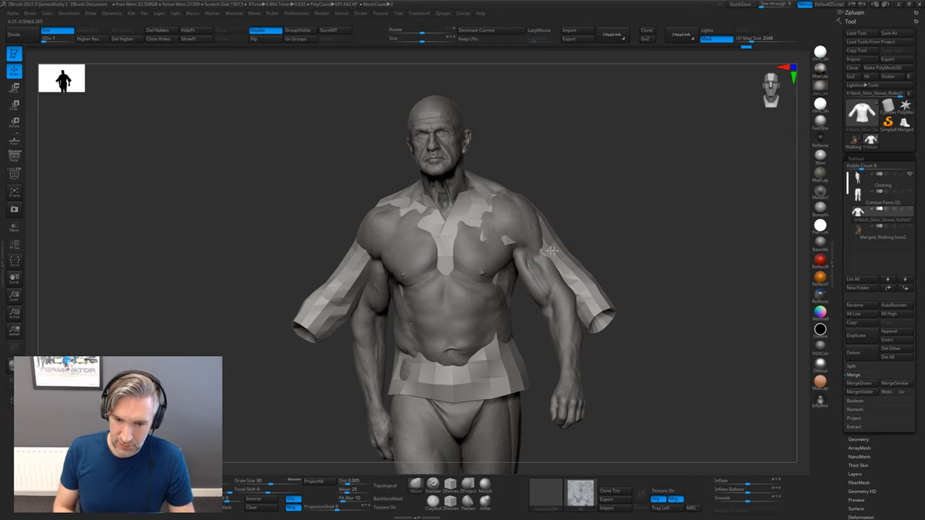
ctrl+shift+click(468, 286)
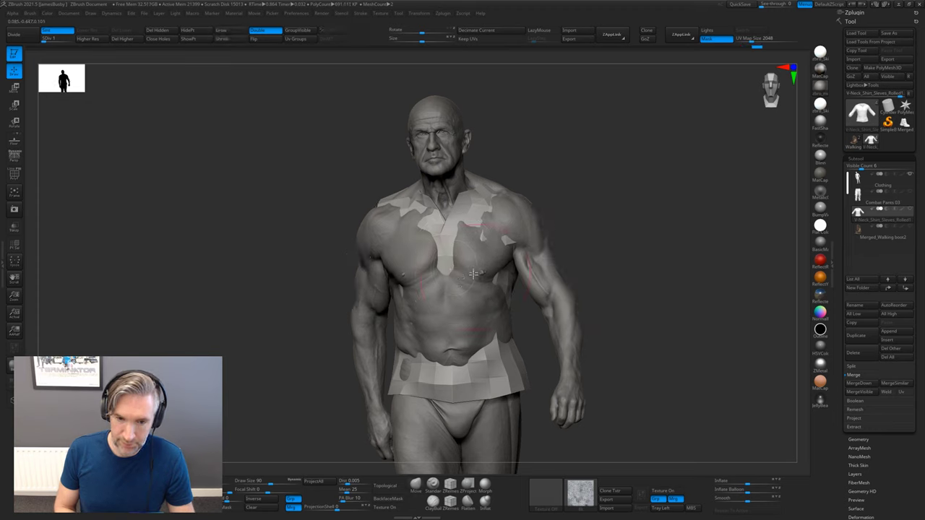
ctrl+shift+click(573, 249)
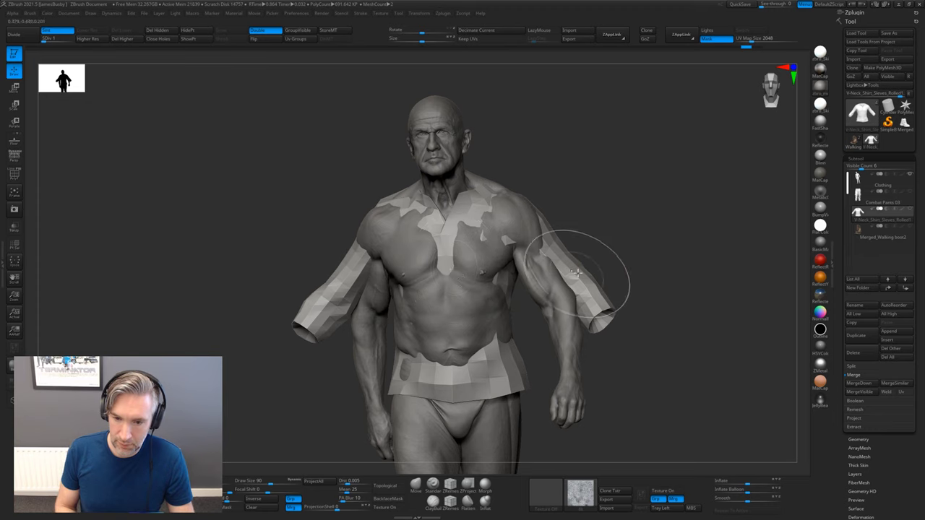
ctrl+shift+click(576, 269)
click(911, 179)
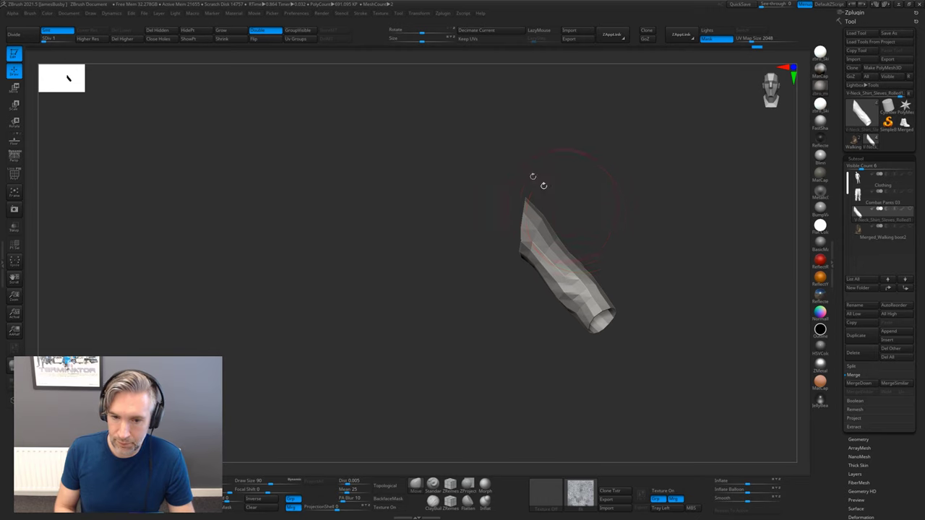
ctrl+shift+click(665, 218)
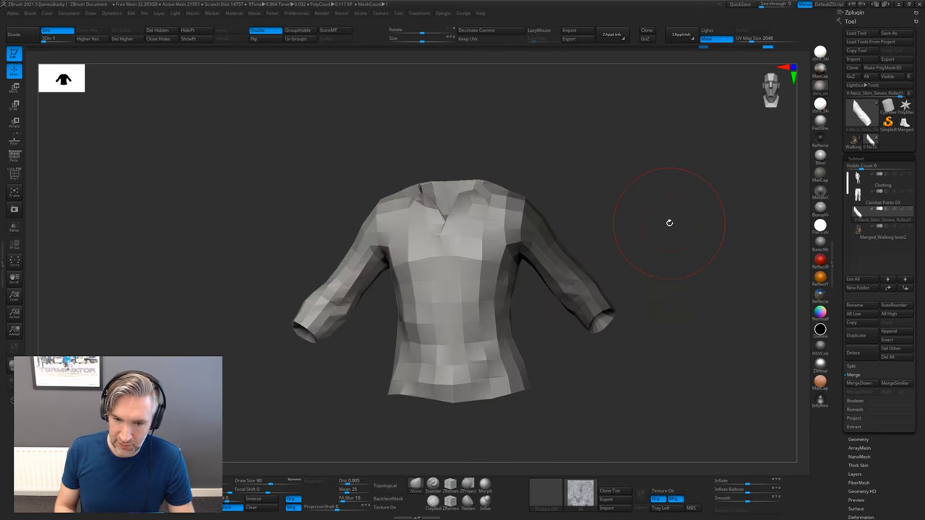
ctrl+click(664, 230)
ctrl+drag(665, 253, 632, 221)
click(910, 174)
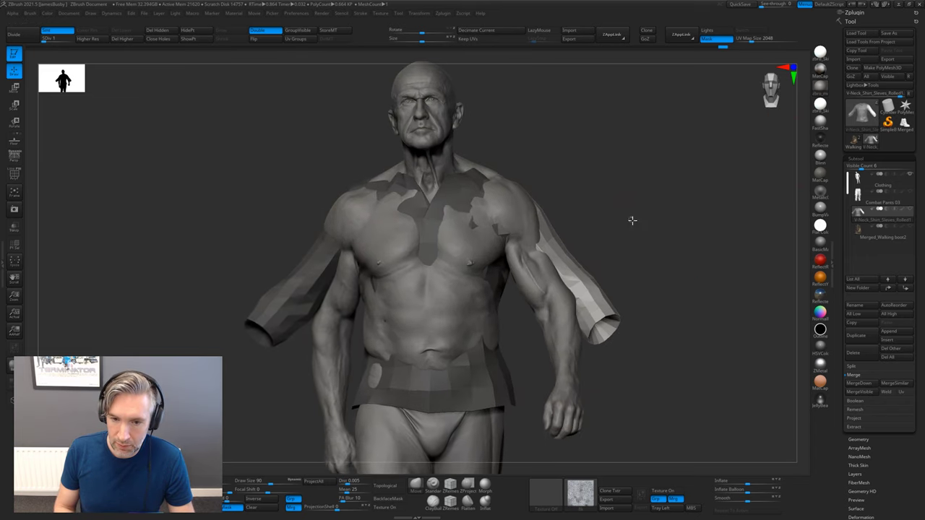
Turn on transparency and polygroup colours, compare the body's groups, and reselect the V-neck shirt.
click(14, 227)
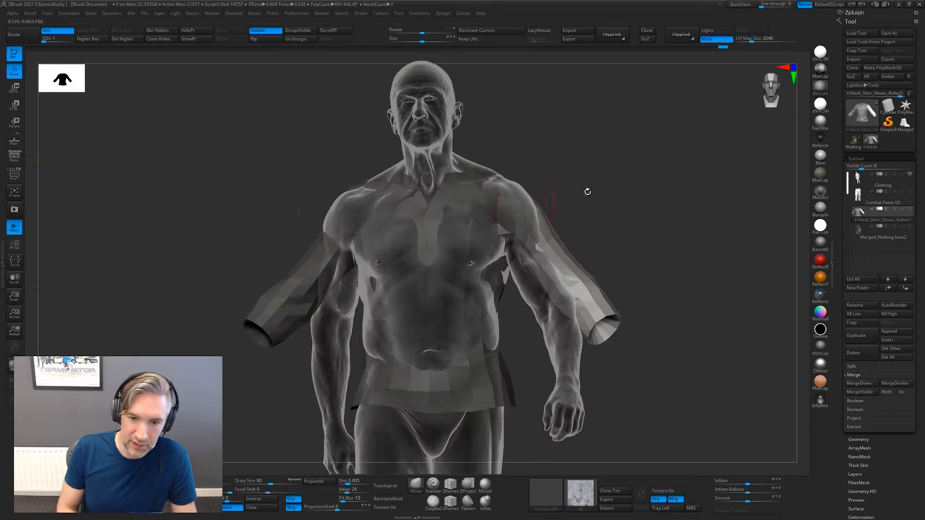
key(shift+f)
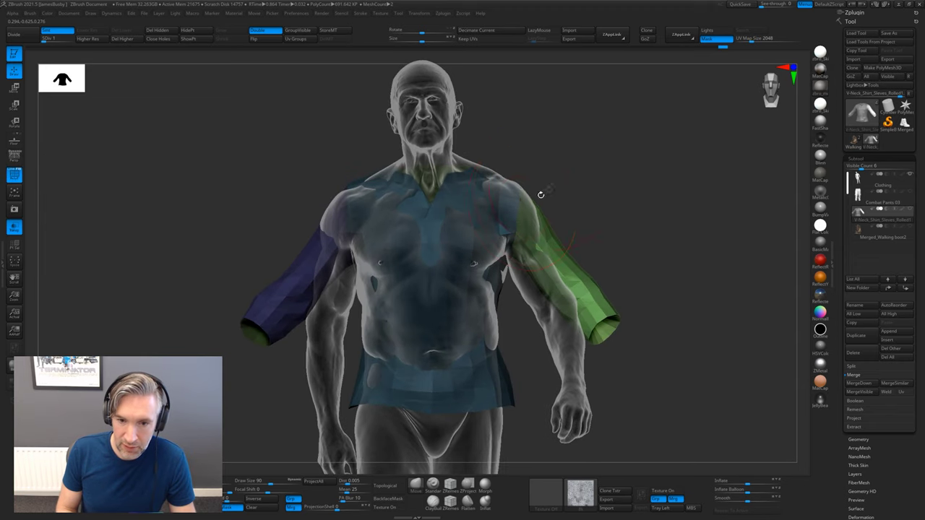
alt+click(517, 214)
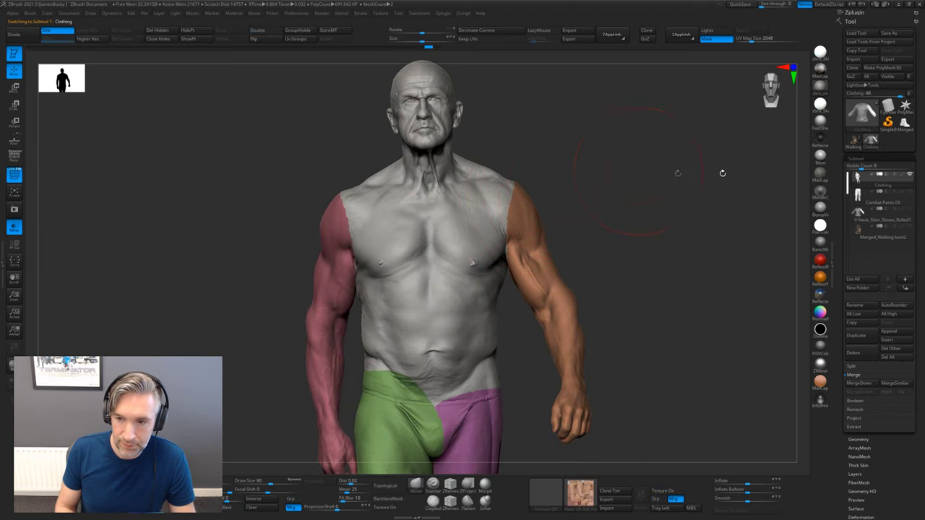
click(878, 211)
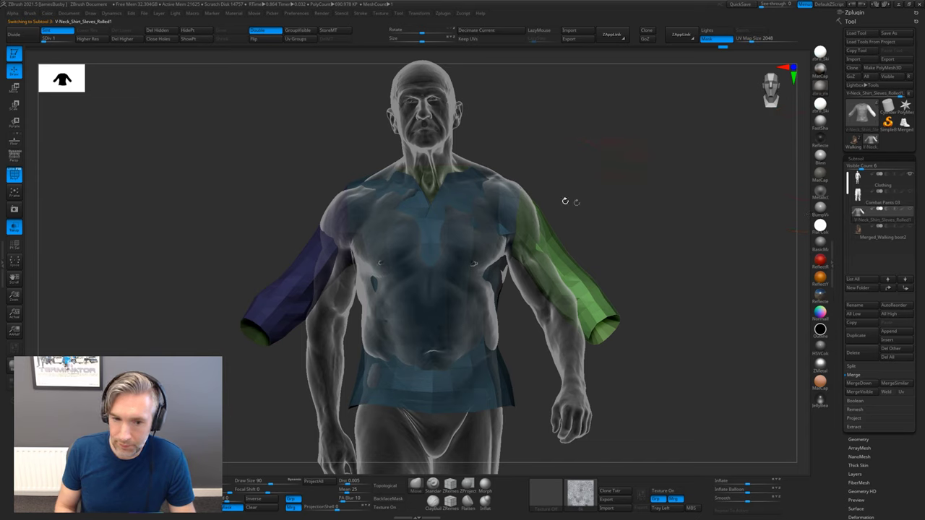
Place the gizmo at the figure's left shoulder and reposition the unmasked sleeve down towards the arm.
key(r)
click(558, 254)
alt+click(567, 201)
mouse_move(585, 227)
alt+mouse_down()
mouse_move(542, 180)
mouse_move(540, 205)
alt+mouse_up()
key(q)
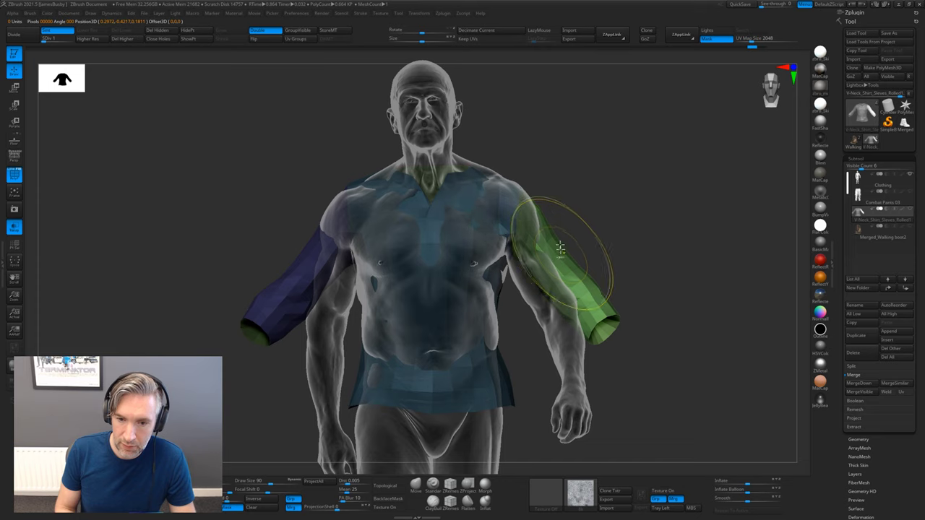
key(w)
mouse_move(542, 188)
mouse_down()
mouse_move(543, 195)
mouse_move(547, 180)
mouse_move(548, 195)
mouse_move(576, 197)
mouse_move(562, 205)
mouse_move(545, 182)
mouse_up()
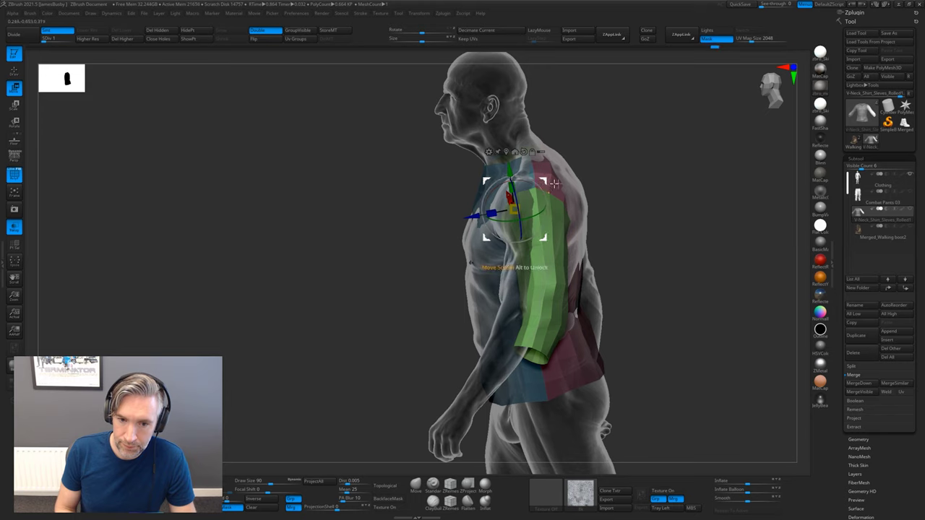
drag(621, 196, 635, 198)
Hide the body, open the shirt's masking options, and sharpen the mask.
click(909, 174)
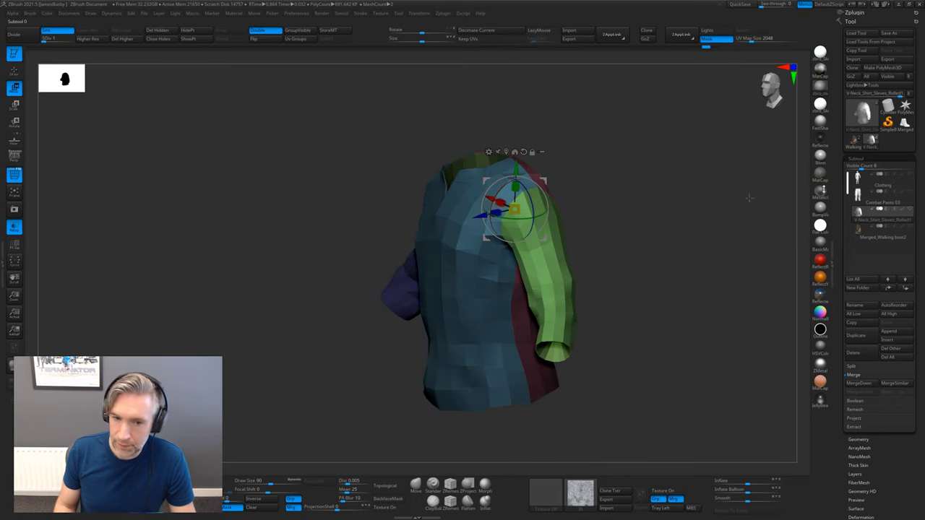
drag(750, 197, 645, 203)
scroll(875, 334, down, 5)
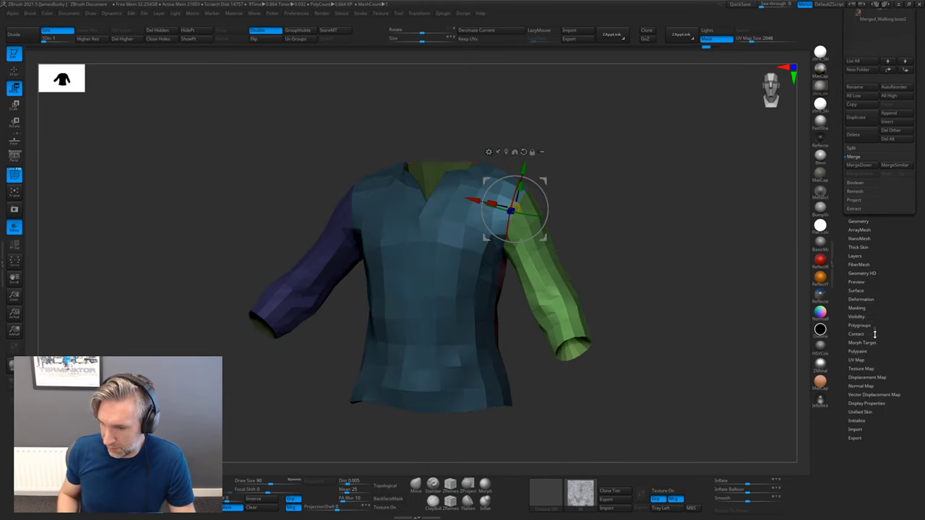
click(860, 308)
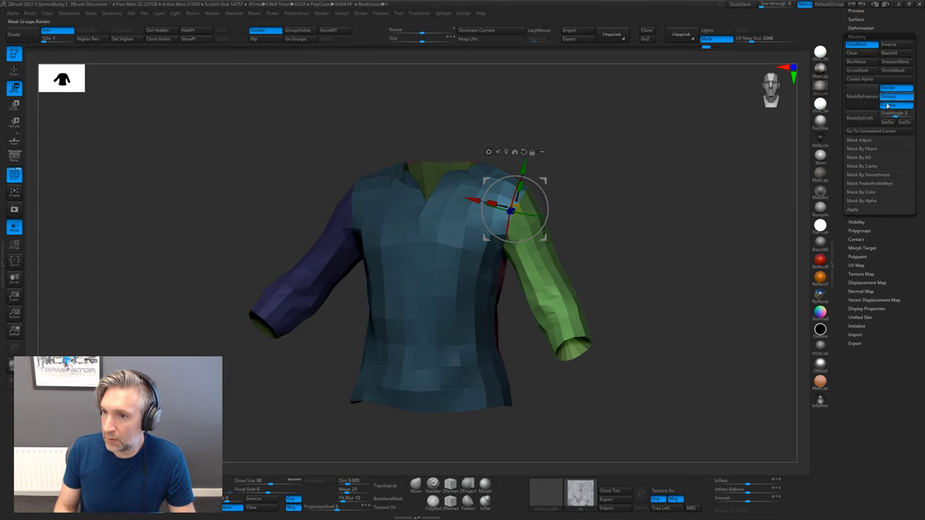
click(892, 62)
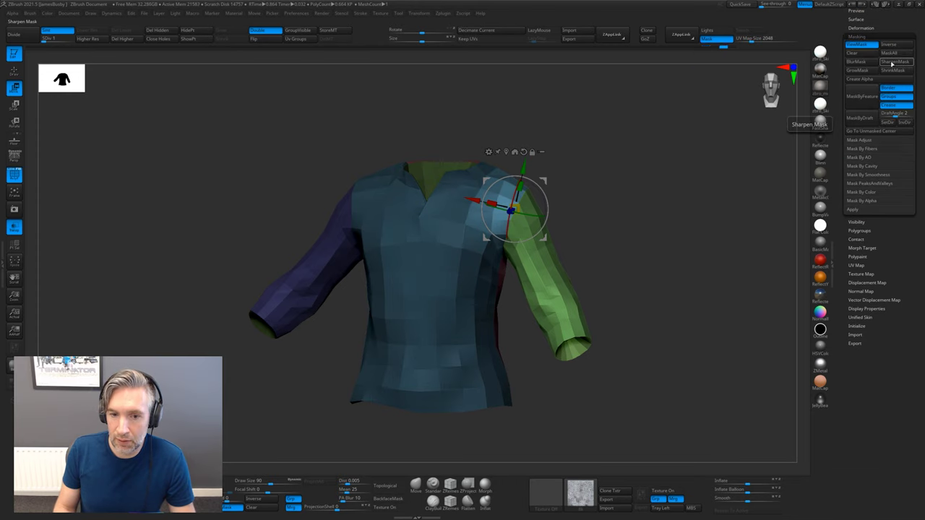
Refine the shirt's mask around the armhole at the figure's left shoulder, on the front and back.
key(q)
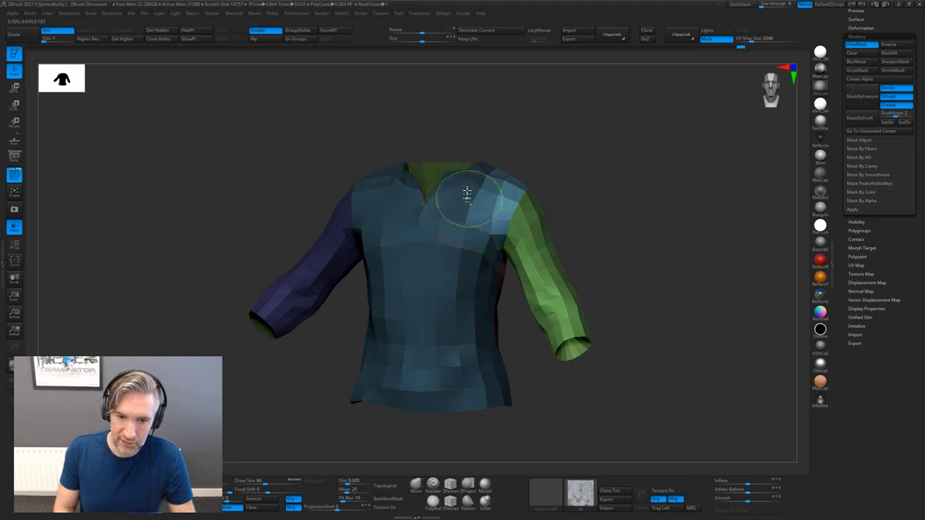
drag(532, 149, 496, 171)
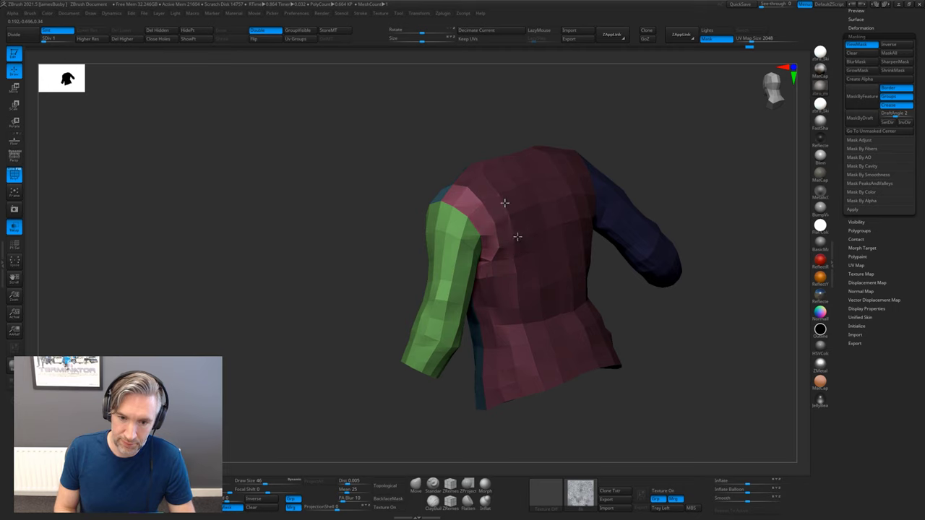
drag(648, 166, 735, 145)
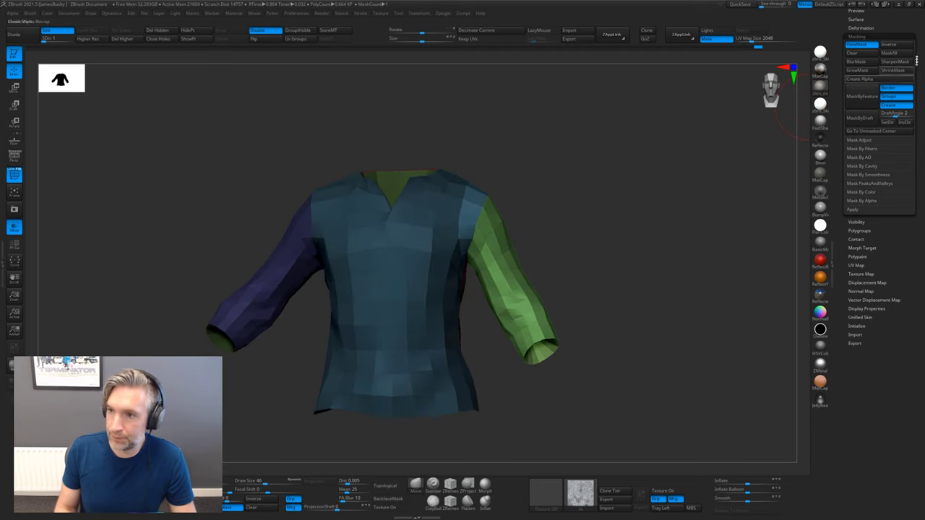
Show the body and rotate the unmasked sleeve towards the figure's left arm.
drag(894, 34, 889, 108)
click(857, 89)
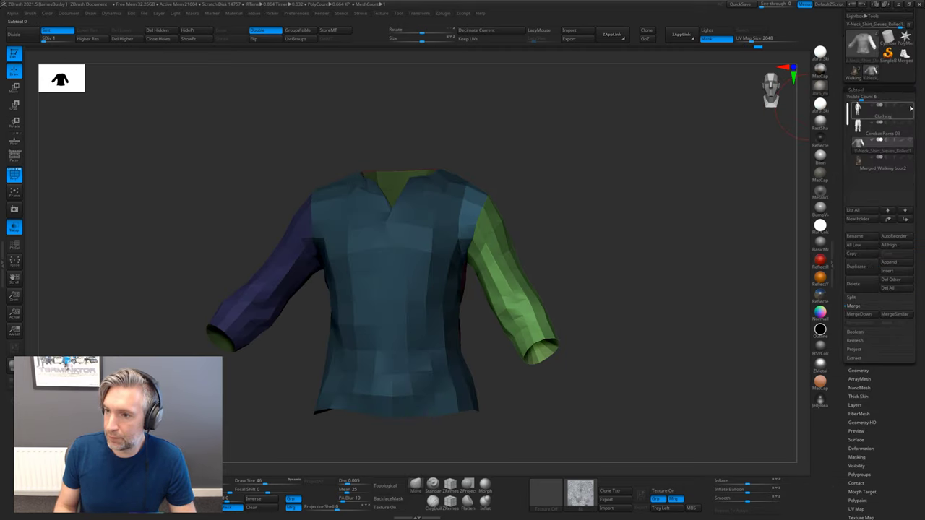
click(910, 107)
drag(575, 194, 558, 202)
key(r)
drag(539, 161, 527, 166)
drag(453, 191, 483, 190)
key(ctrl+z)
mouse_move(554, 174)
mouse_down()
mouse_move(566, 174)
mouse_move(550, 185)
mouse_move(576, 215)
mouse_move(604, 213)
mouse_up()
key(q)
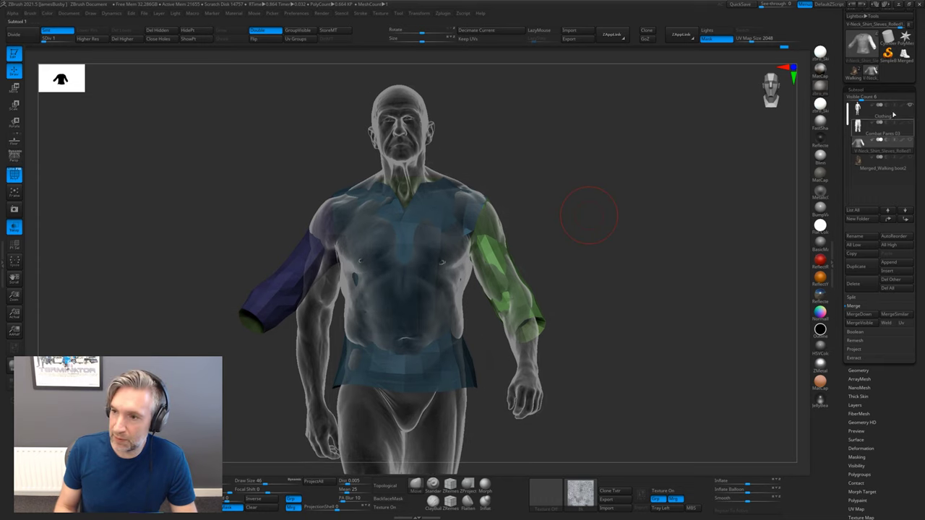
Hide the body, clear the shirt's mask, and clean up the armhole at the figure's left shoulder.
click(911, 106)
drag(599, 181, 569, 211)
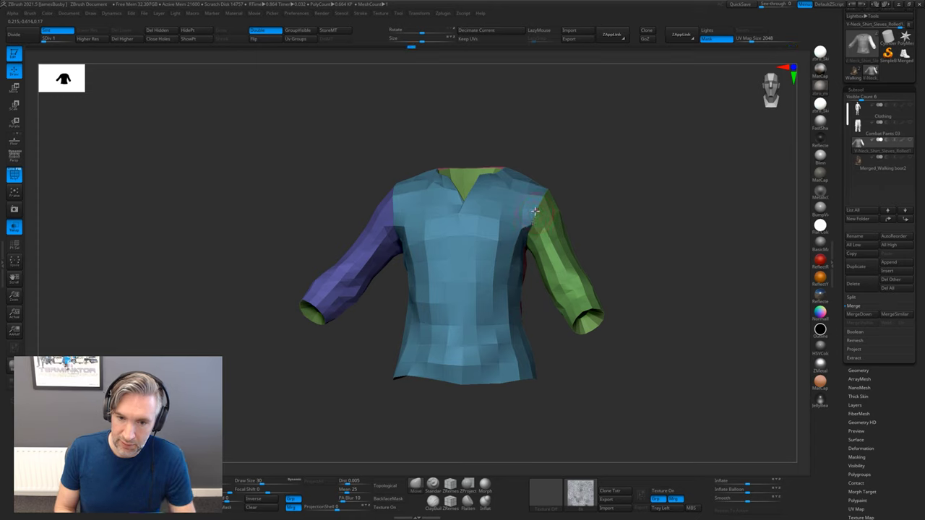
drag(563, 188, 525, 230)
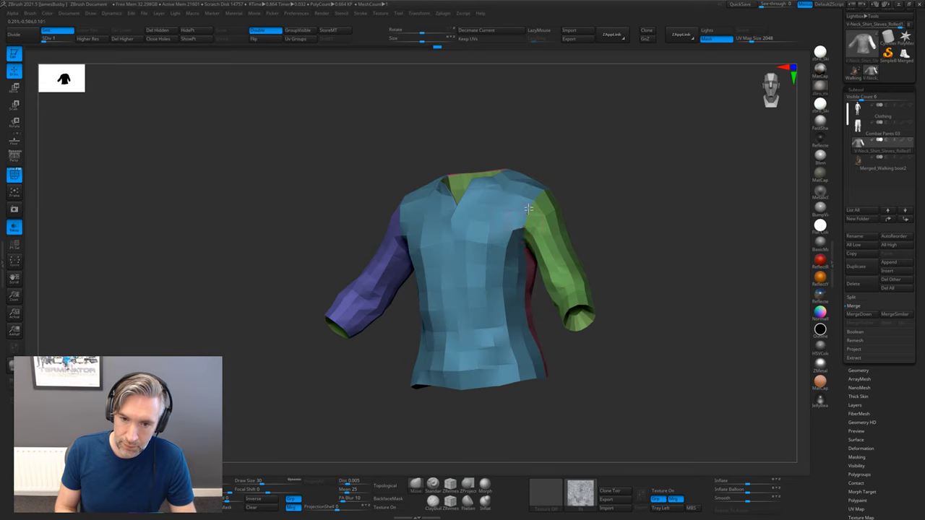
Raise the shirt to subdivision level 5 and examine its fit with the body shown and hidden.
key(ctrl+d)
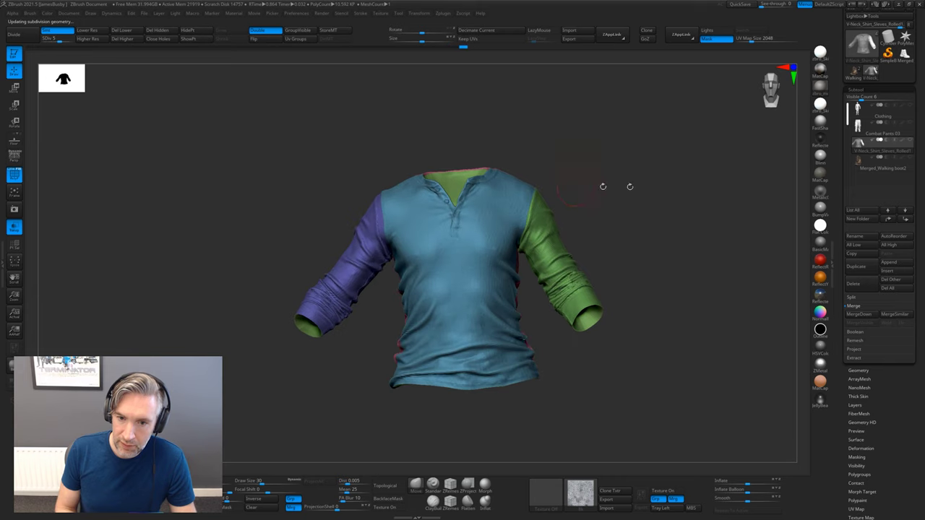
click(911, 107)
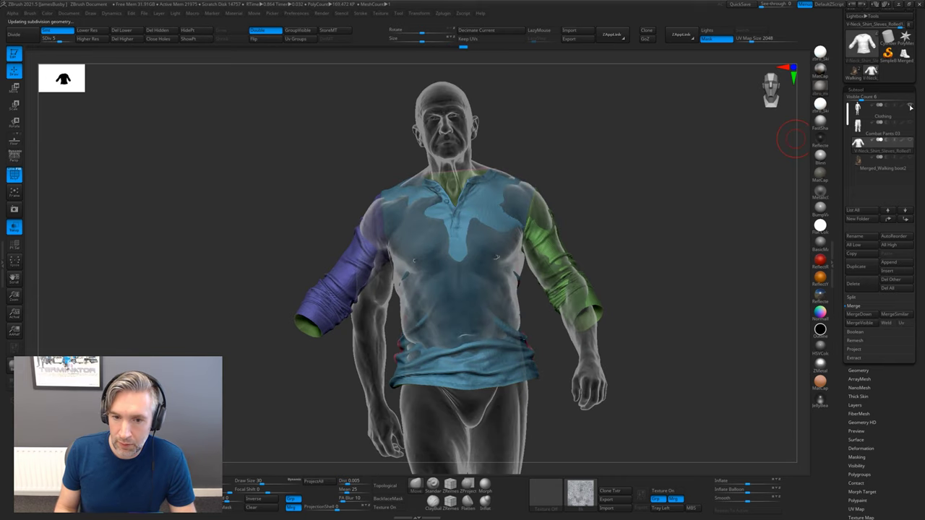
click(910, 108)
drag(573, 186, 585, 186)
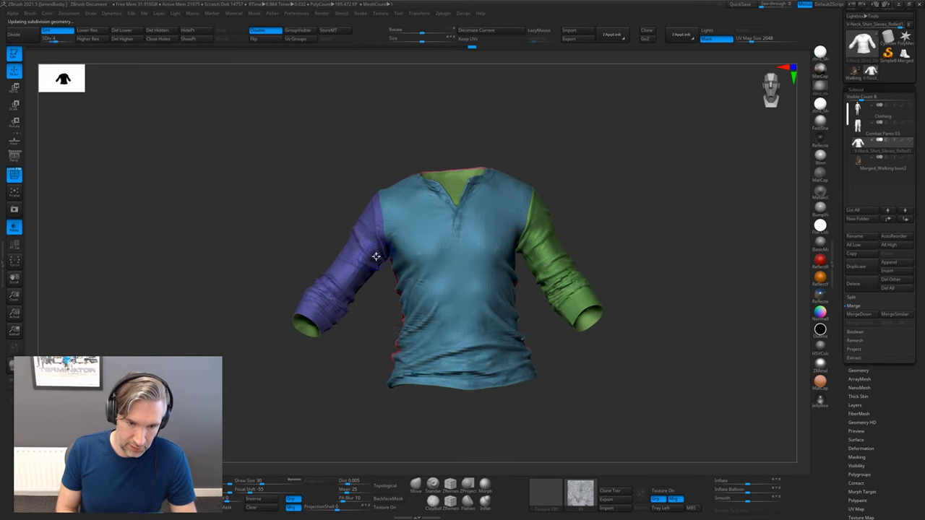
Return the shirt to its lowest subdivision level and mask everything except the sleeve by the figure's right arm.
key(shift+d)
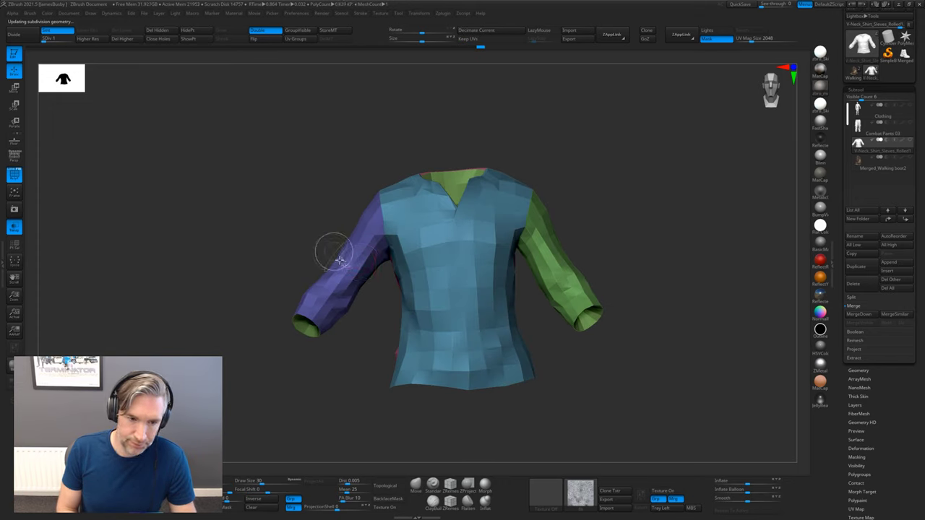
ctrl+shift+click(347, 265)
ctrl+shift+drag(221, 184, 378, 295)
ctrl+shift+drag(231, 174, 489, 345)
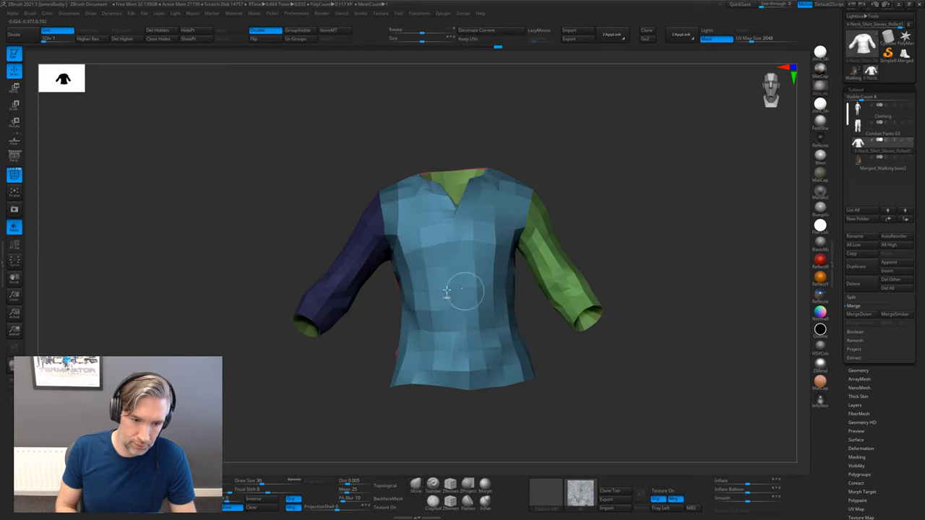
drag(343, 349, 485, 270)
ctrl+click(563, 214)
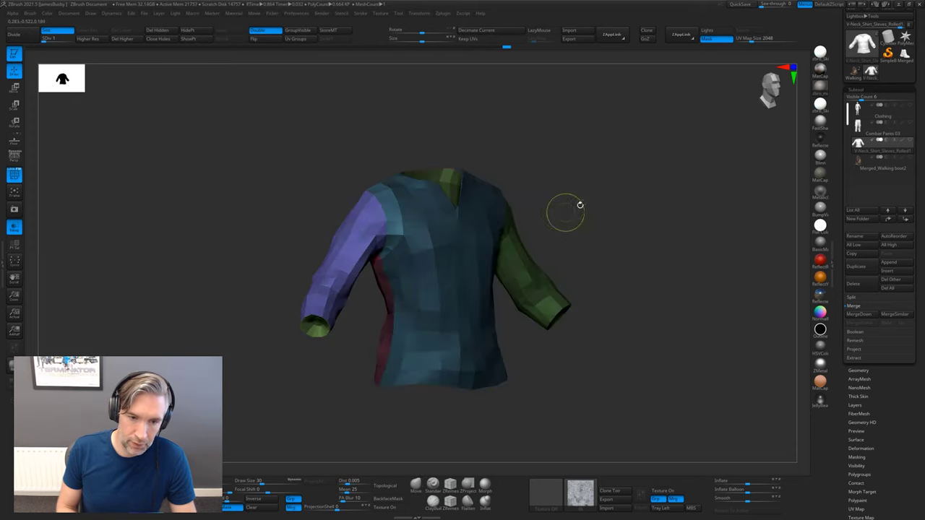
drag(579, 207, 611, 194)
Compare the unmasked sleeve with the body, and isolate the figure's right arm on the body subtool.
click(909, 107)
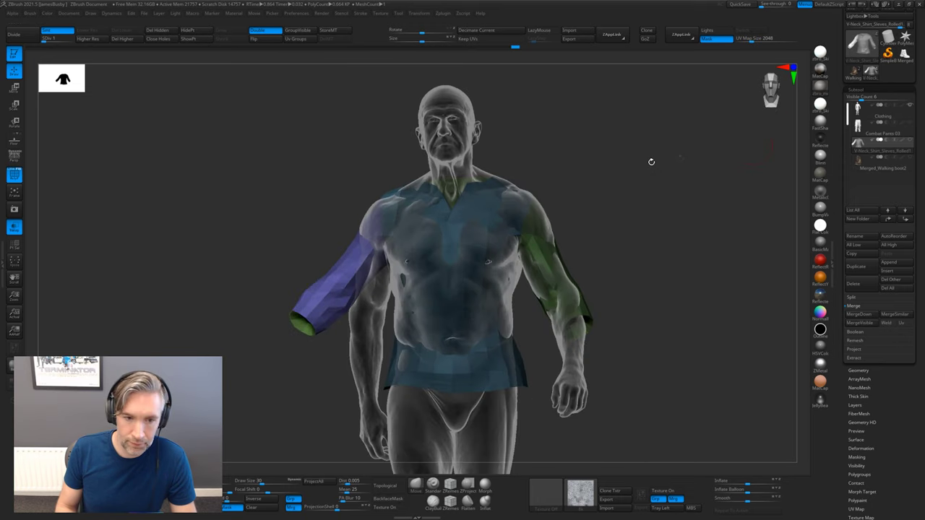
alt+drag(607, 175, 645, 174)
drag(481, 258, 424, 213)
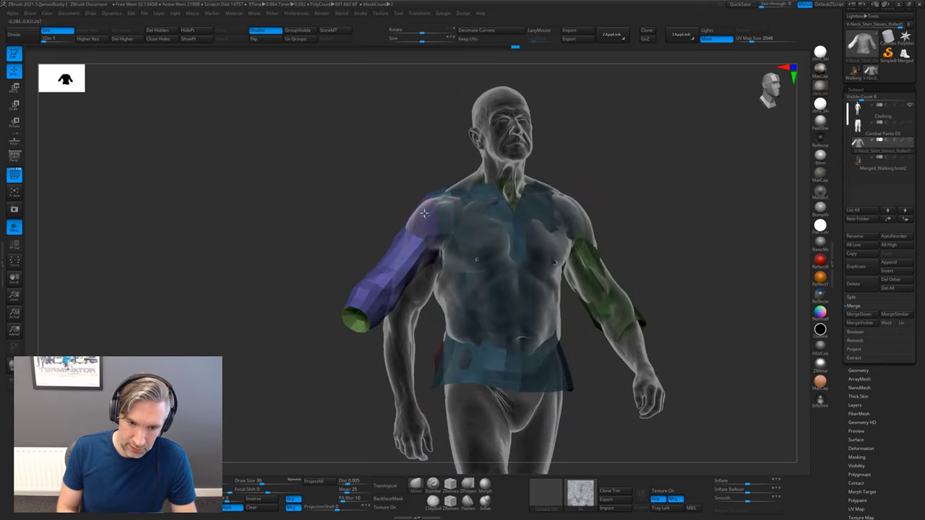
click(912, 107)
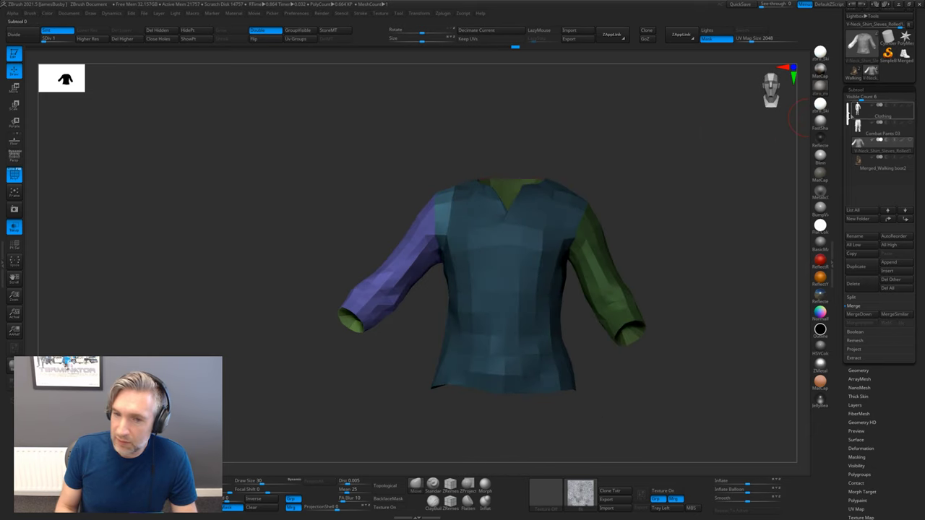
click(857, 114)
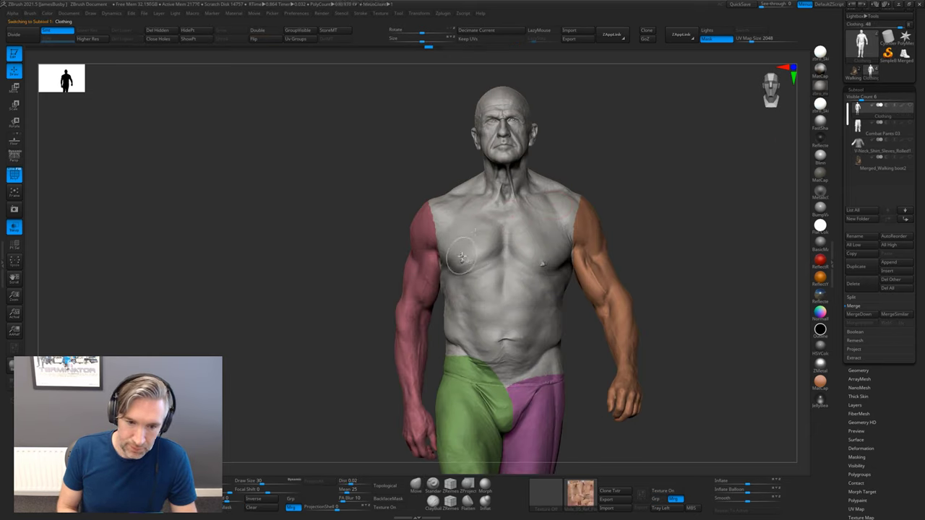
ctrl+shift+click(462, 257)
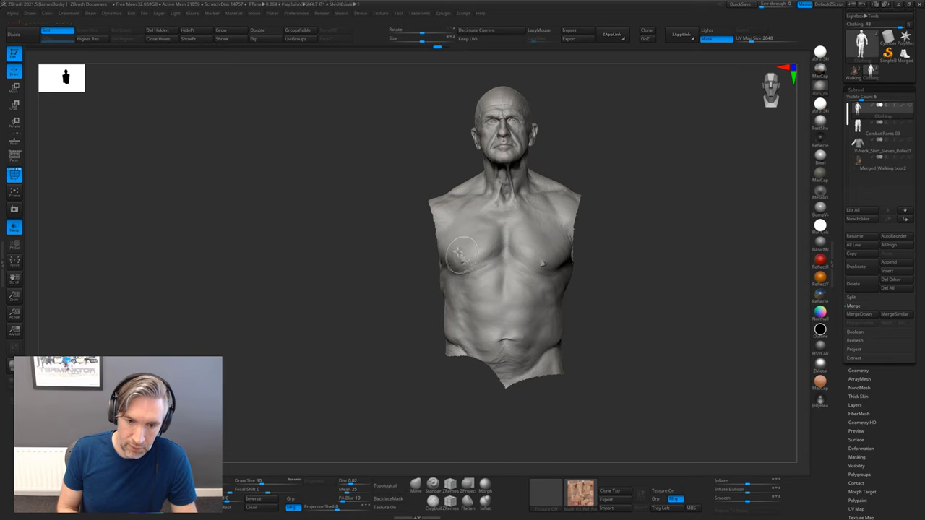
ctrl+shift+click(460, 254)
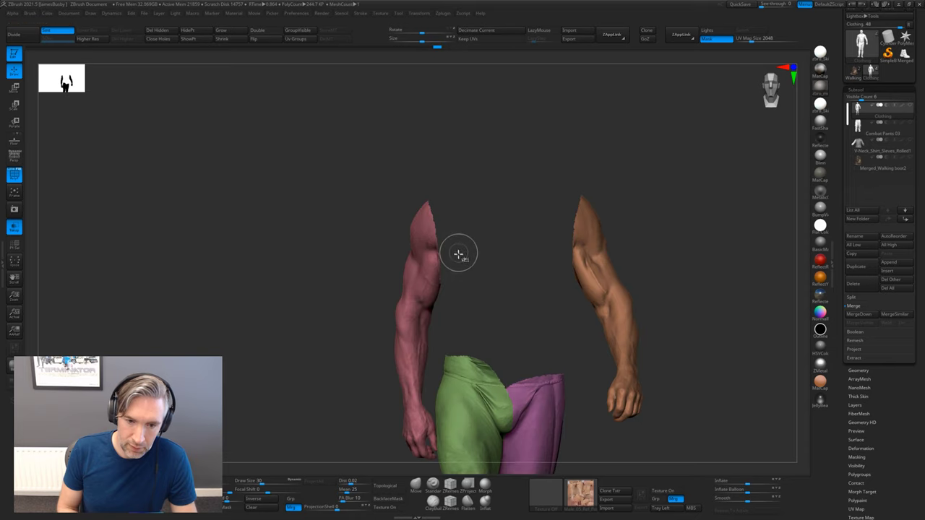
ctrl+shift+click(496, 234)
ctrl+shift+click(437, 241)
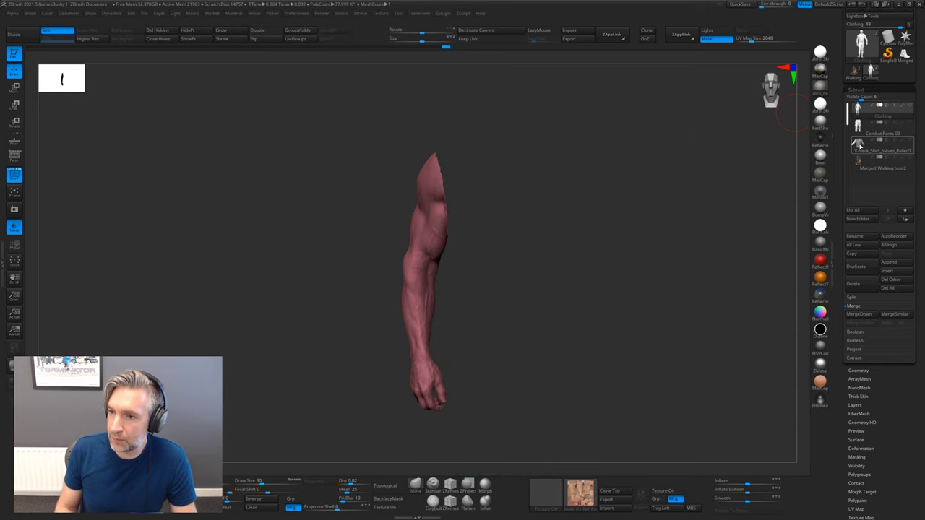
Reselect the V-neck shirt, show the isolated arm, and place the gizmo at the figure's right shoulder.
click(859, 145)
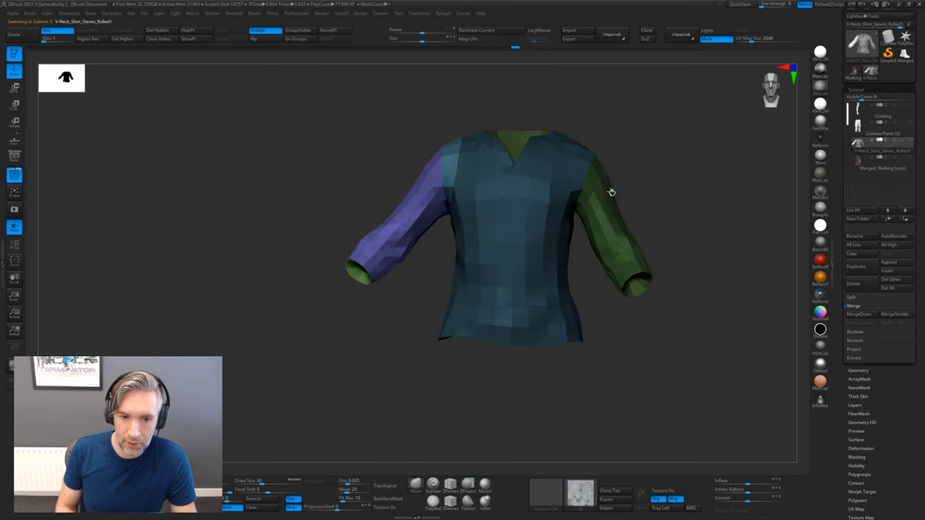
click(911, 107)
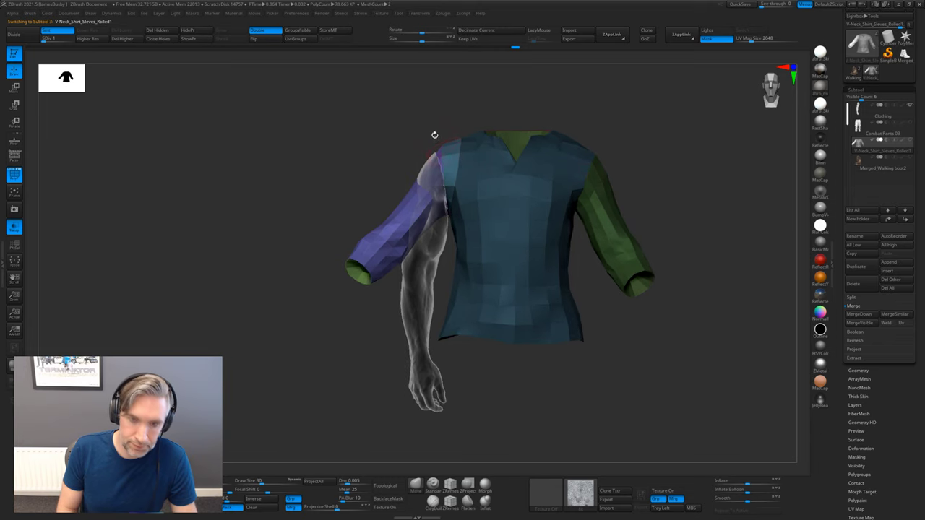
key(w)
drag(430, 127, 598, 150)
mouse_move(698, 131)
mouse_down()
mouse_move(592, 146)
mouse_move(443, 141)
mouse_up()
Soften the mask around the figure's right armhole and adjust the sleeve's position at the shoulder.
key(q)
ctrl+click(467, 157)
key(w)
key(q)
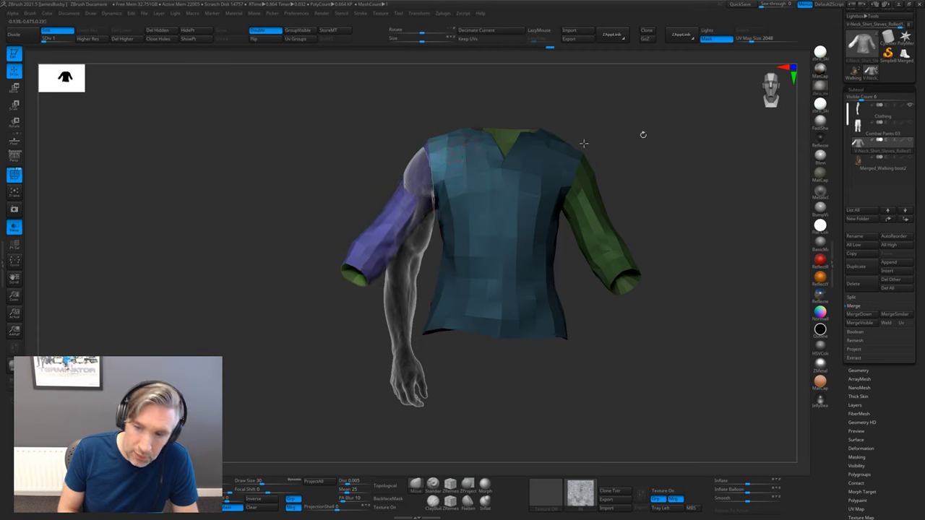
Hide the arm, clear the shirt's mask, and raise the shirt to subdivision level 2.
click(910, 105)
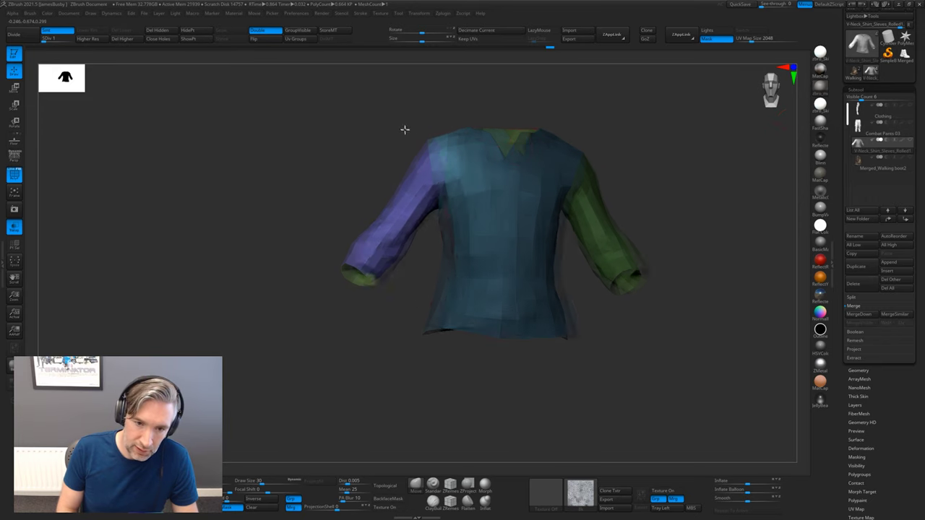
drag(405, 130, 453, 213)
drag(520, 88, 519, 99)
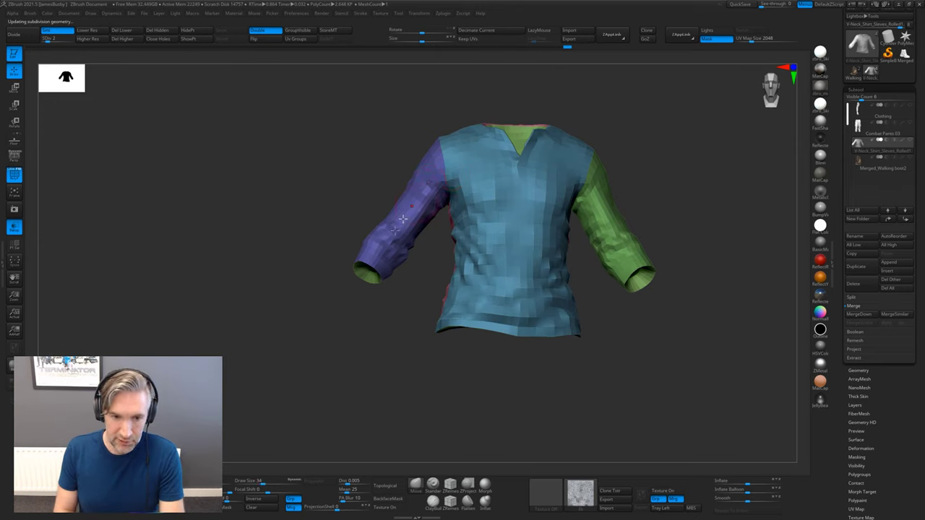
Mask the sleeve by the figure's right arm and bring the whole shirt back into view.
mouse_move(368, 275)
ctrl+mouse_down()
mouse_move(394, 242)
mouse_move(407, 173)
mouse_move(479, 196)
mouse_move(423, 223)
ctrl+mouse_up()
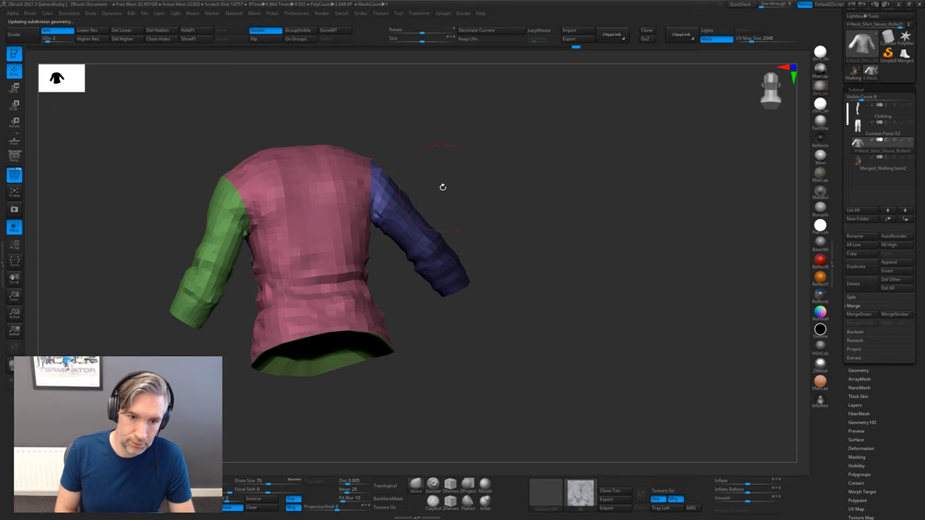
ctrl+shift+click(419, 219)
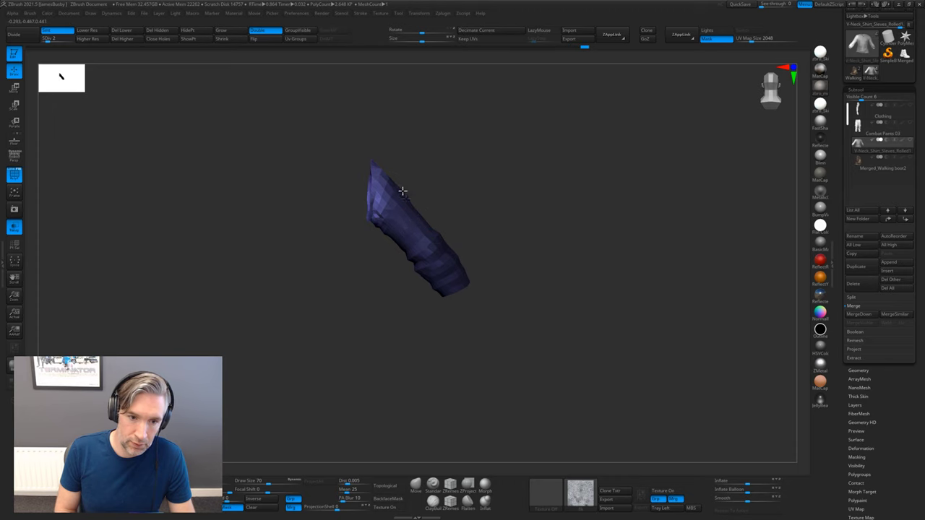
ctrl+shift+click(454, 190)
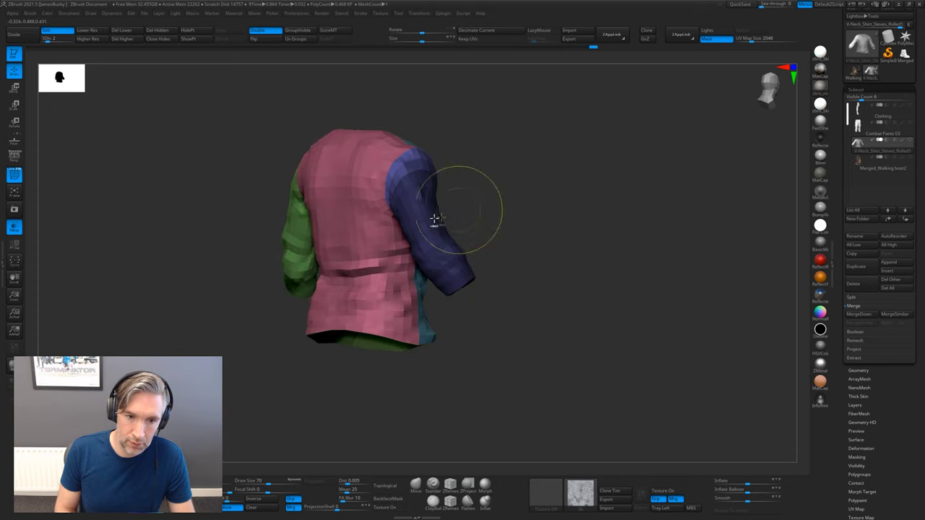
drag(506, 190, 696, 156)
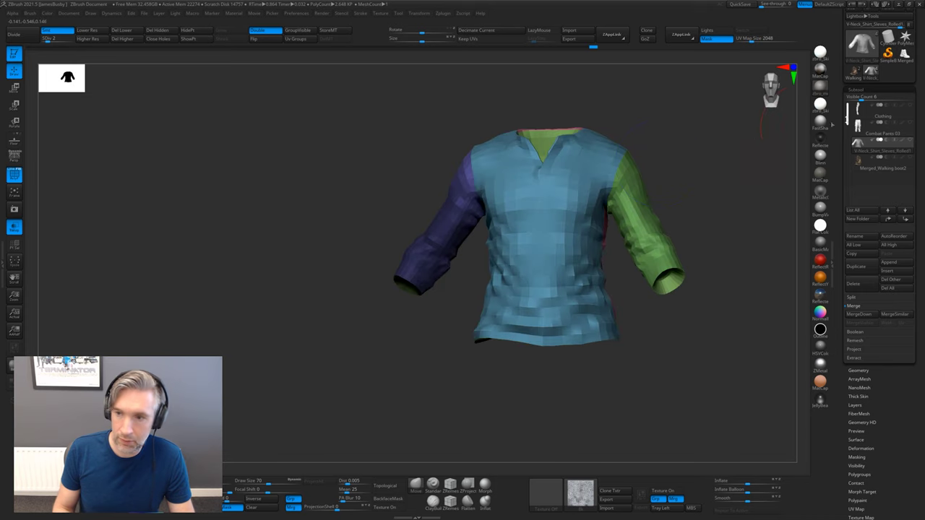
Show the isolated arm, invert the shirt's mask, and rotate the sleeve down onto the figure's right arm.
click(911, 106)
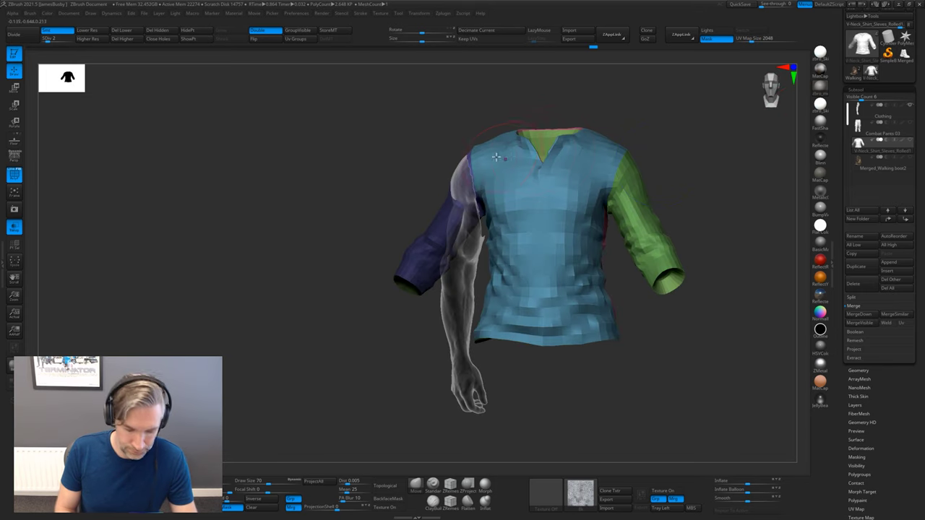
key(r)
drag(496, 138, 486, 143)
key(ctrl+z)
ctrl+click(419, 138)
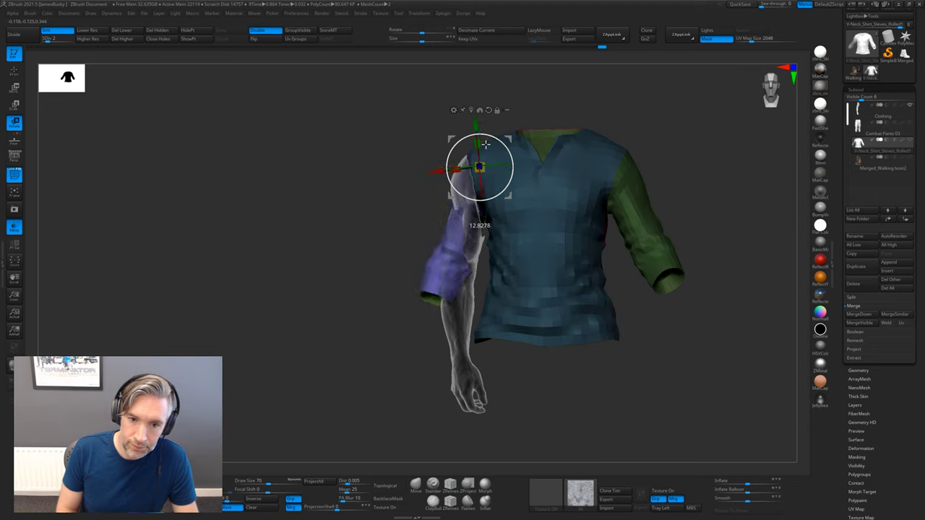
Hide the arm, clear the shirt's mask, and return to brush editing.
click(910, 105)
mouse_move(508, 137)
mouse_down()
mouse_move(506, 105)
mouse_move(473, 126)
mouse_up()
key(q)
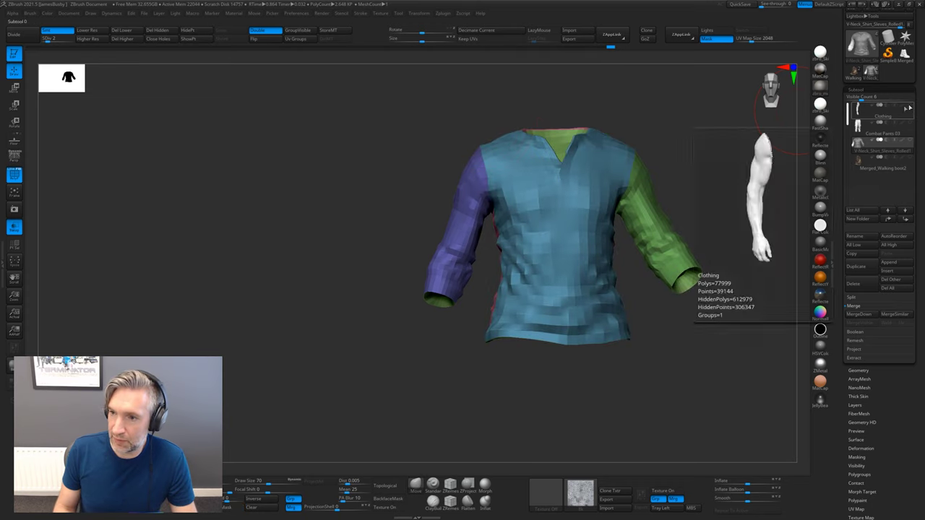
Show the body's right arm with the shirt and isolate the shirt's right sleeve around it.
click(910, 105)
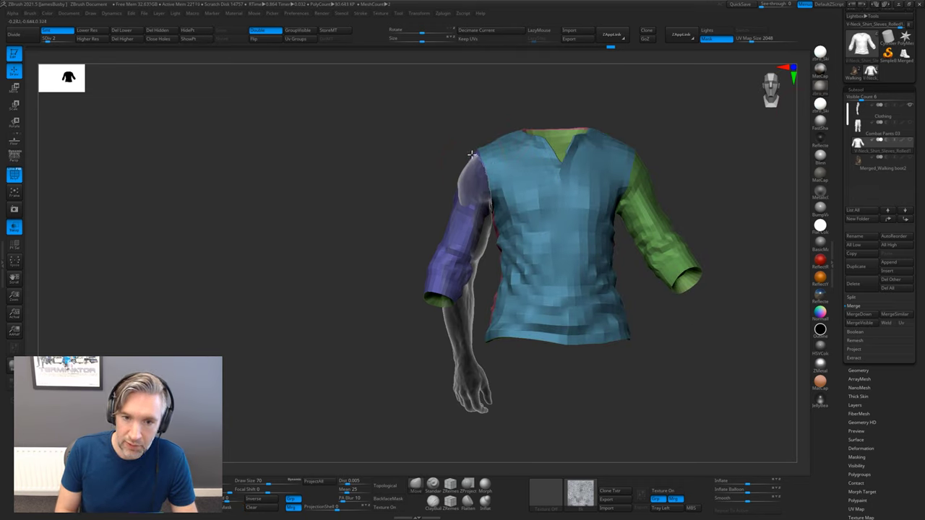
mouse_move(446, 158)
mouse_down()
mouse_move(481, 151)
mouse_move(462, 164)
mouse_up()
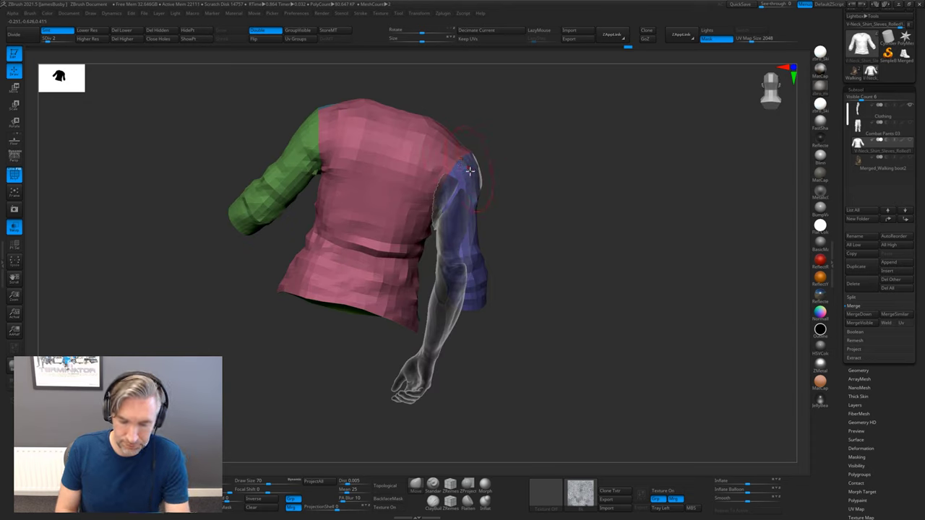
drag(518, 182, 464, 253)
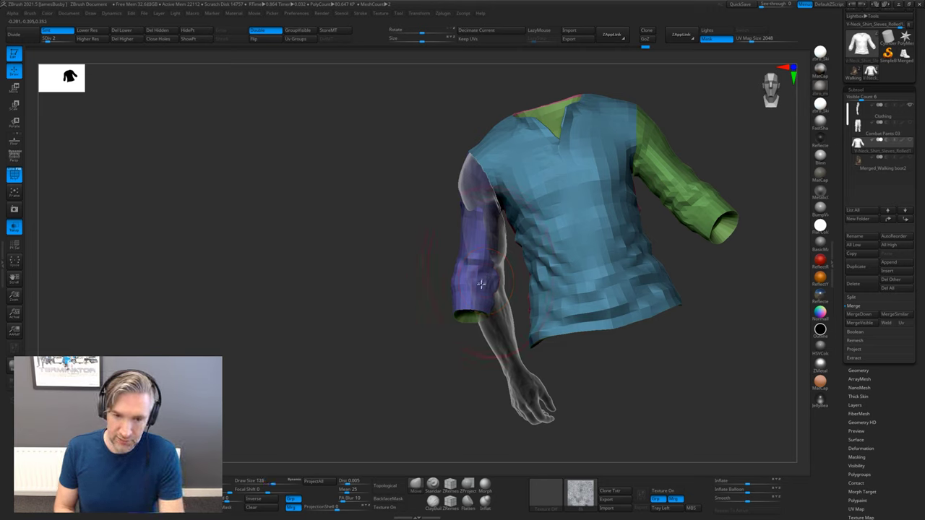
ctrl+shift+click(463, 289)
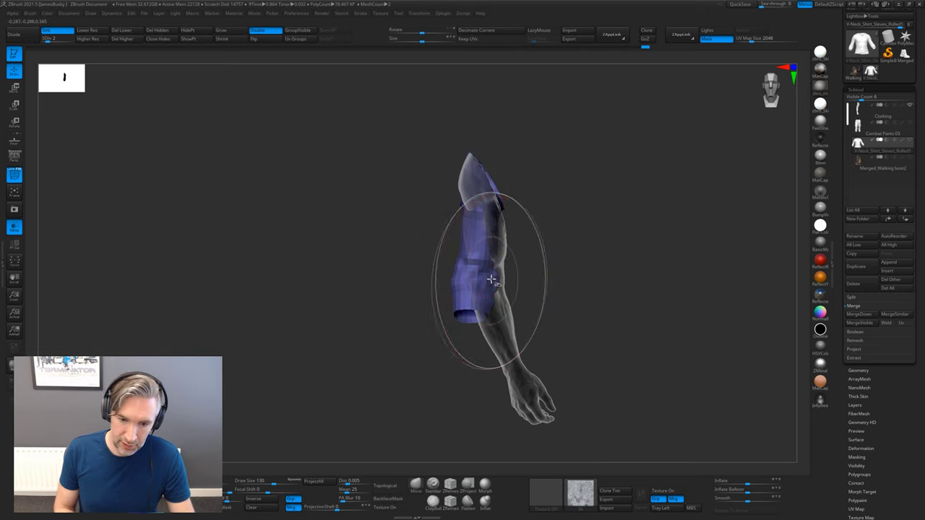
Expand the shirt's visible area beyond the sleeve, then trim it back to the right sleeve and its inner cuff.
key(ctrl+shift+x)
key(ctrl+shift+x)
key(ctrl+shift+x)
key(ctrl+shift+x)
key(ctrl+shift+x)
key(ctrl+shift+x)
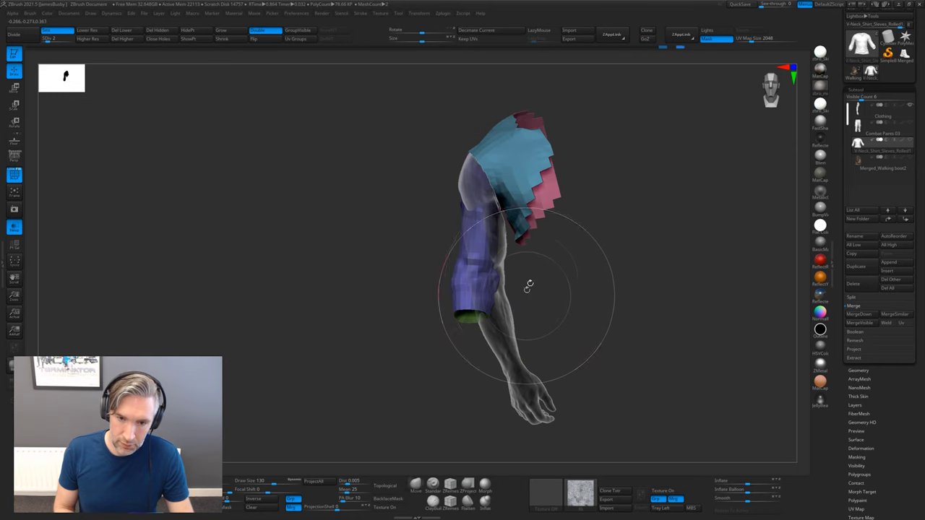
mouse_move(531, 253)
mouse_down()
mouse_move(524, 172)
mouse_move(514, 161)
mouse_move(527, 125)
mouse_up()
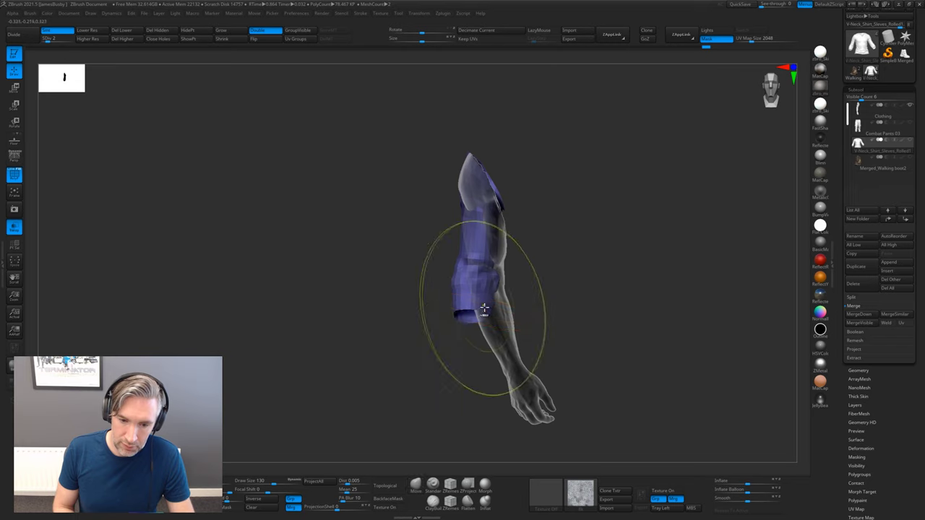
mouse_move(579, 122)
ctrl+alt+shift+mouse_down()
mouse_move(528, 143)
mouse_move(544, 136)
ctrl+alt+shift+mouse_up()
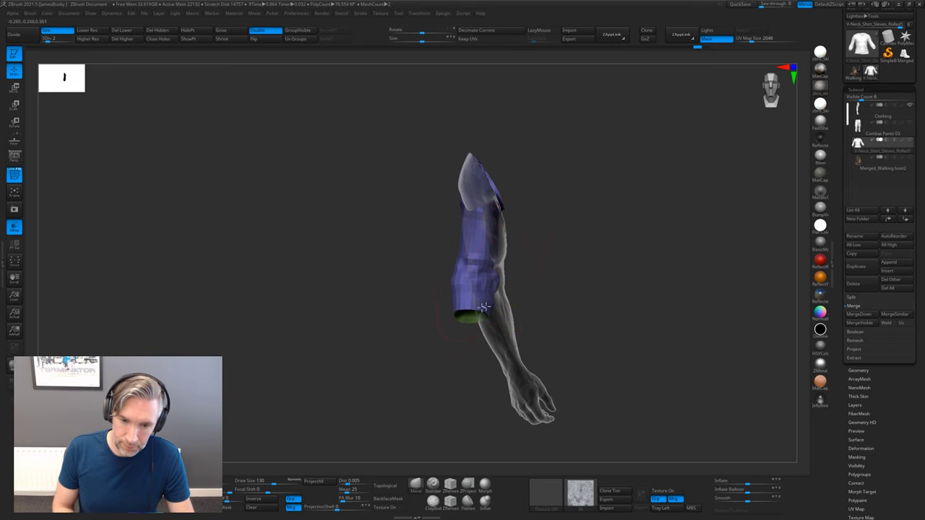
Pull the sleeve's cuff around the figure's right forearm, undo the last stroke, and switch to rotation.
mouse_move(484, 318)
mouse_down()
mouse_move(535, 278)
mouse_move(535, 308)
mouse_up()
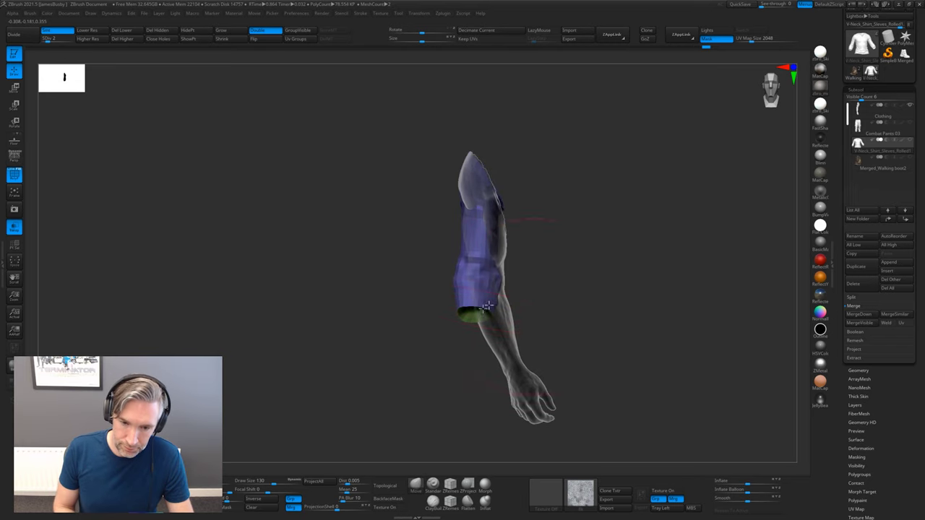
mouse_move(475, 326)
mouse_down()
mouse_move(518, 322)
mouse_move(485, 323)
mouse_up()
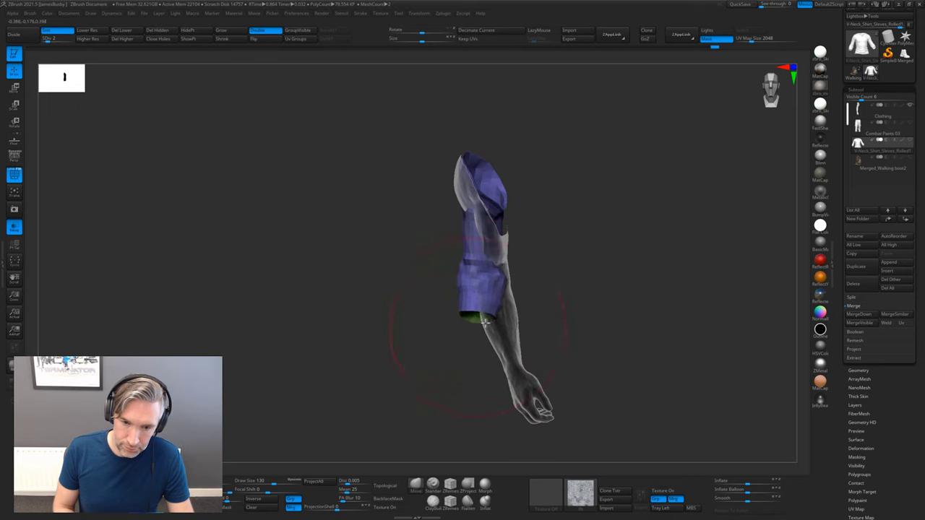
drag(537, 241, 511, 264)
mouse_move(495, 296)
mouse_down()
mouse_move(490, 309)
mouse_move(537, 280)
mouse_up()
key(ctrl+z)
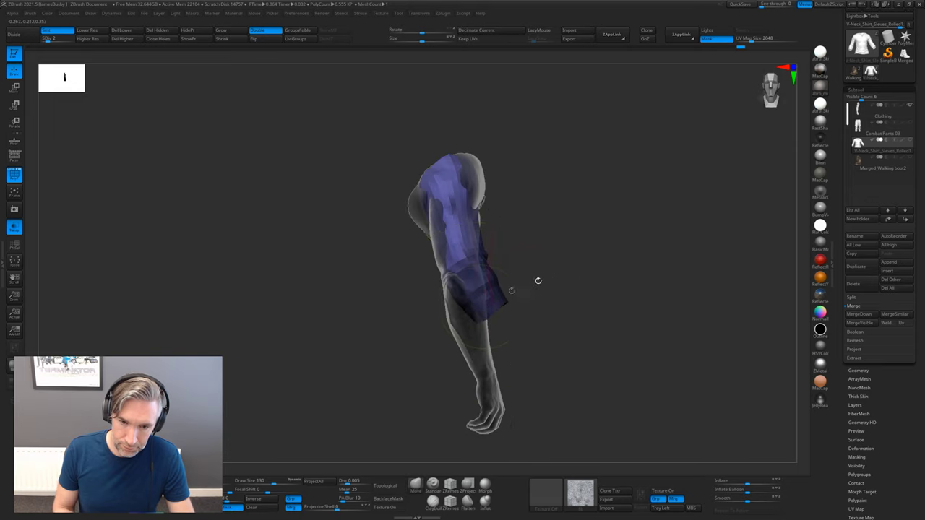
right_drag(543, 265, 541, 252)
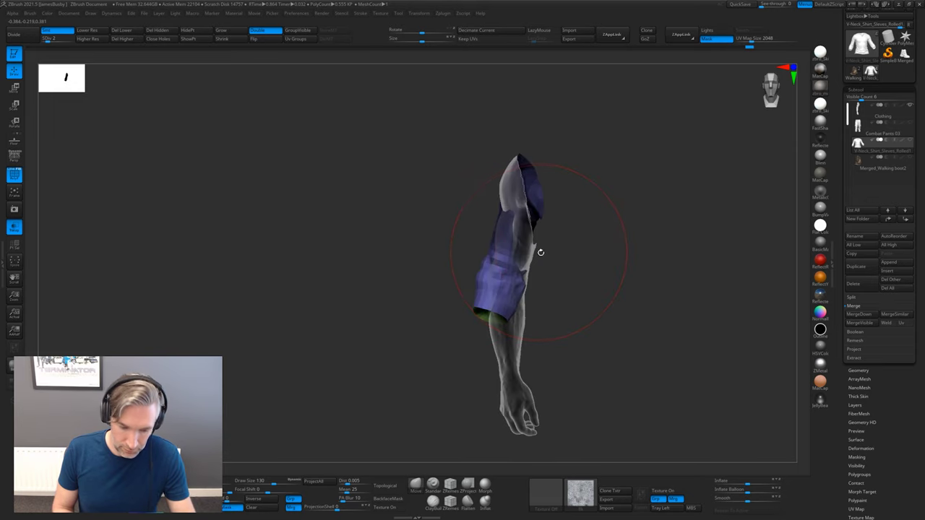
key(r)
alt+click(519, 250)
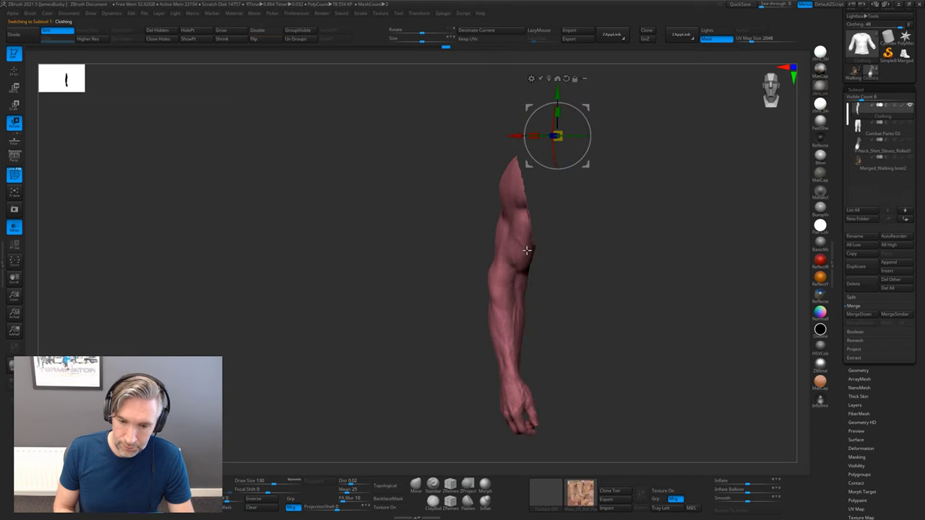
ctrl+shift+click(549, 251)
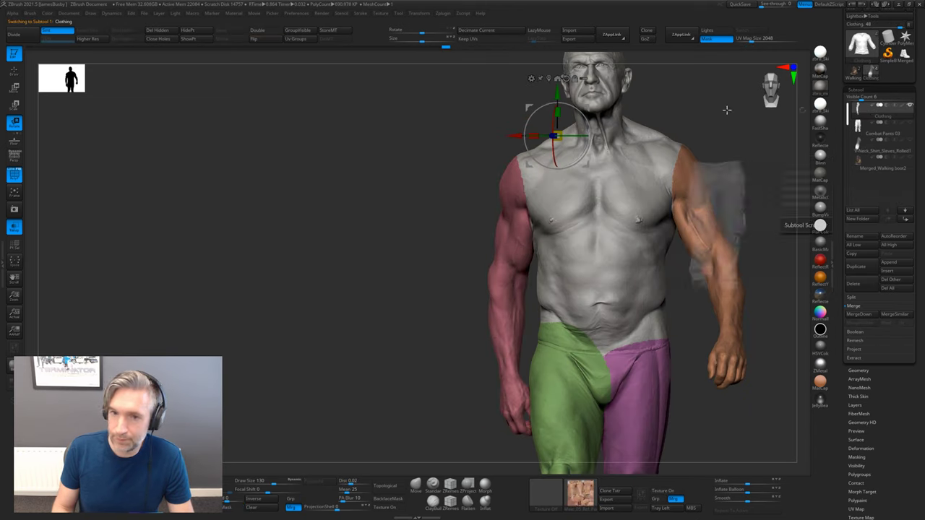
click(438, 47)
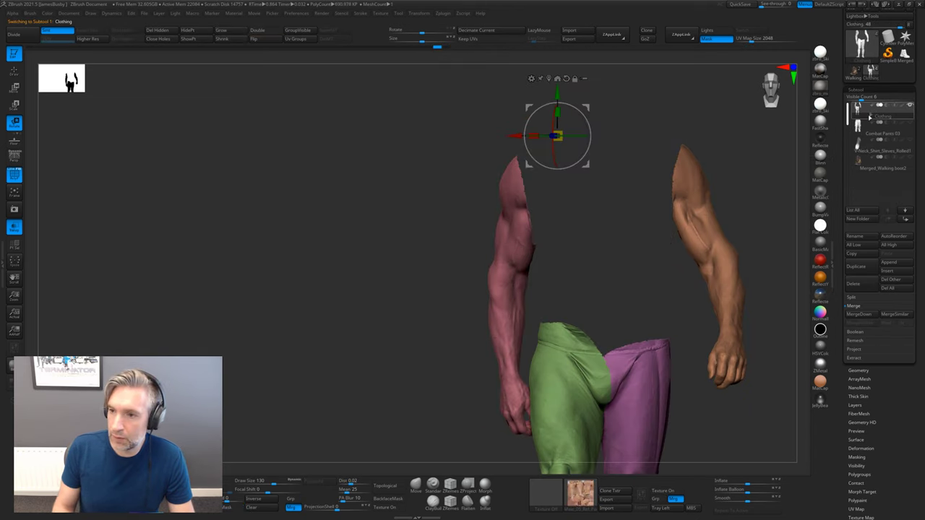
click(432, 49)
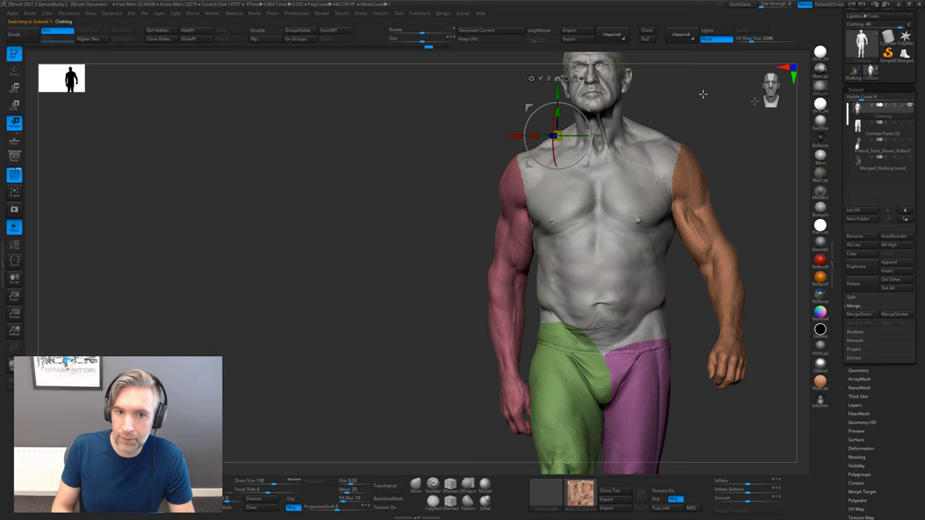
click(439, 48)
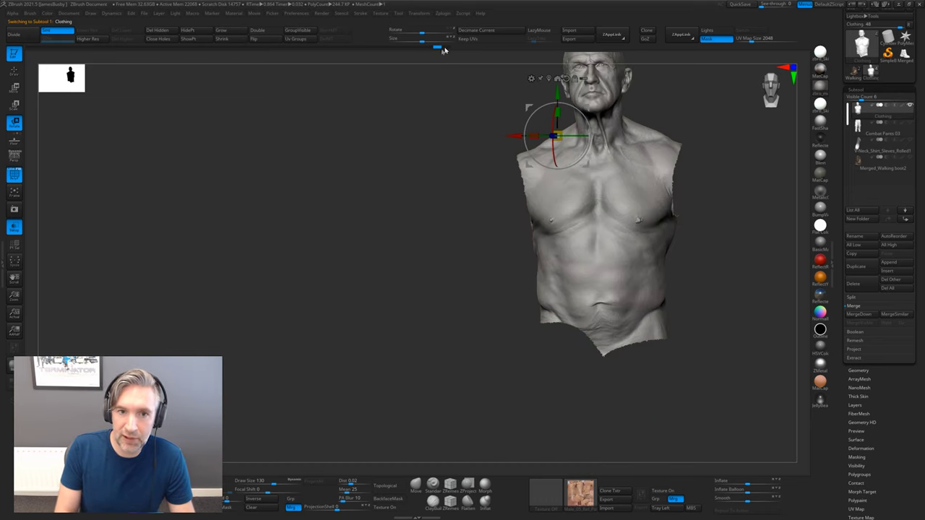
click(445, 48)
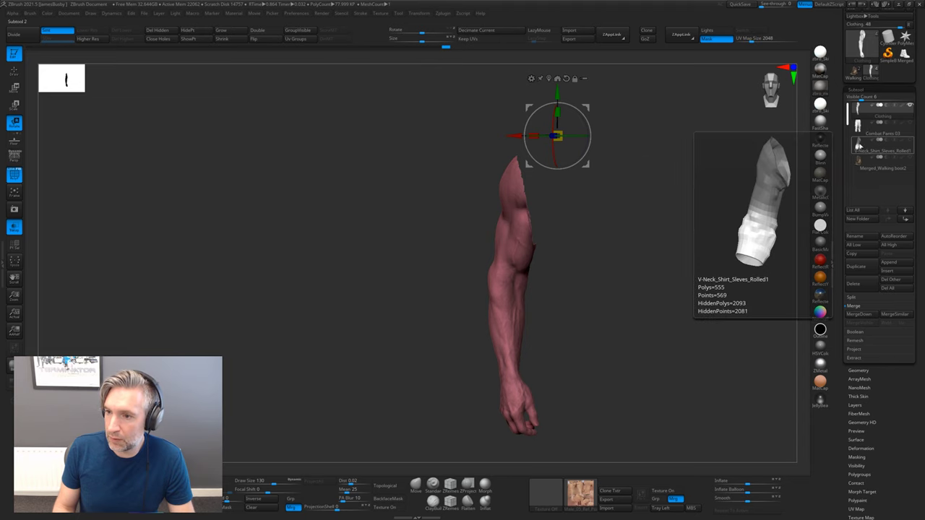
Select the shirt, place the gizmo at the elbow, and rotate the unmasked lower sleeve to follow the right forearm.
click(860, 146)
mouse_move(553, 161)
alt+mouse_down()
mouse_move(534, 239)
mouse_move(519, 242)
mouse_move(602, 250)
mouse_move(540, 237)
mouse_move(535, 246)
alt+mouse_up()
ctrl+click(532, 227)
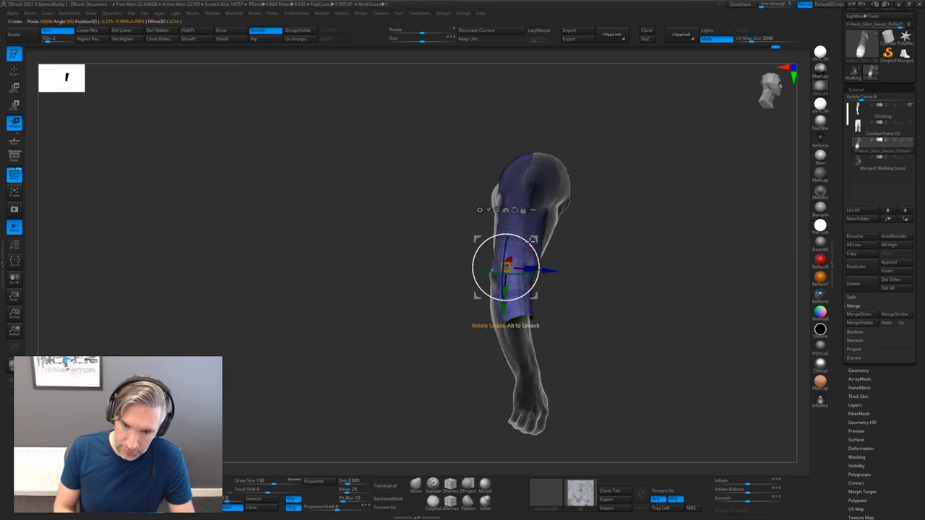
mouse_move(533, 242)
mouse_down()
mouse_move(553, 241)
mouse_move(536, 256)
mouse_up()
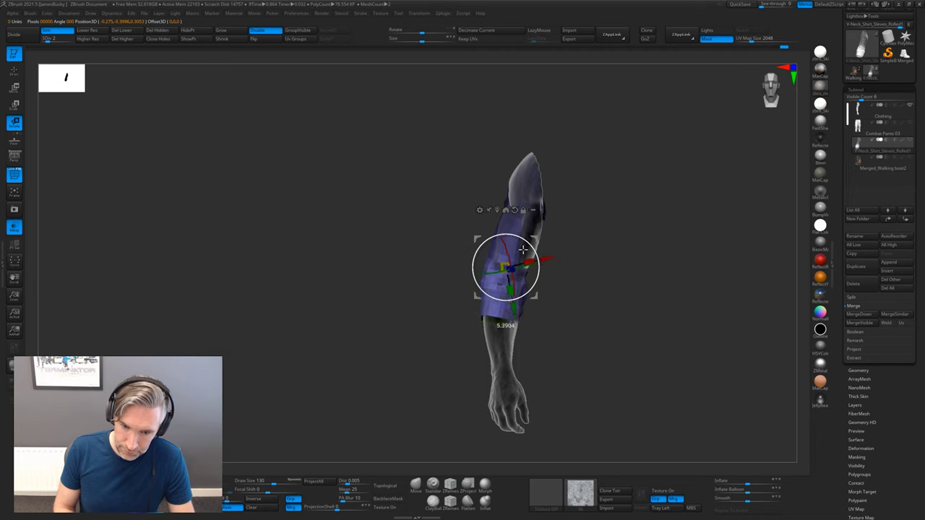
Return to brush editing and pull the right sleeve outward over the elbow, upper arm and shoulder.
key(q)
mouse_move(552, 256)
right_down()
mouse_move(535, 235)
mouse_move(542, 219)
right_up()
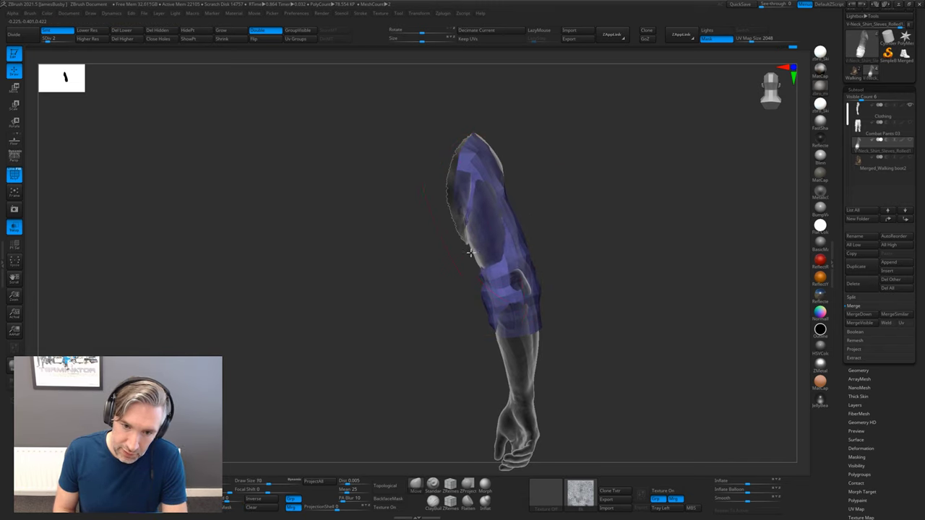
right_drag(457, 269, 479, 248)
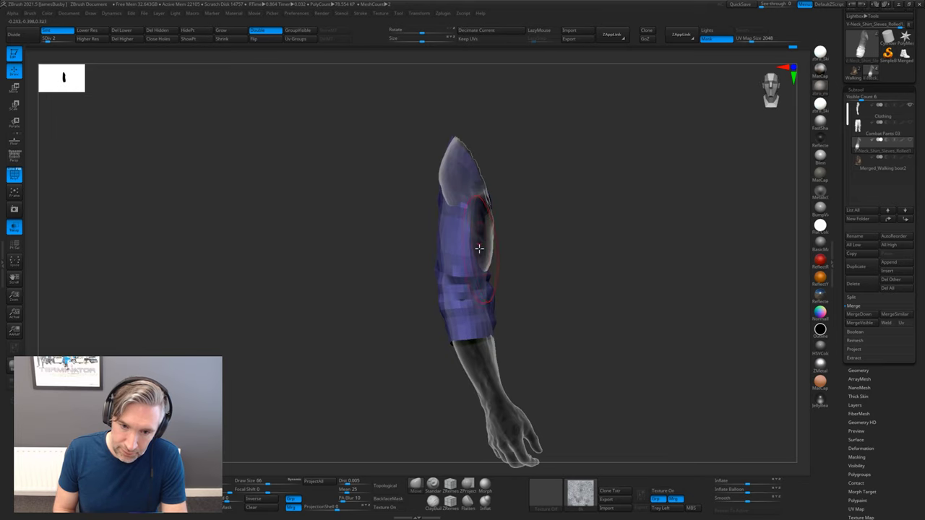
right_drag(497, 151, 492, 154)
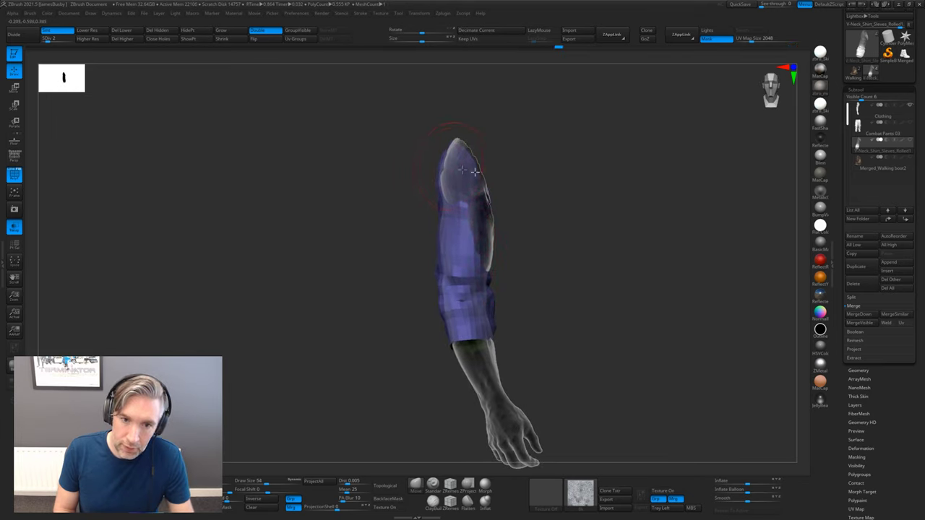
right_drag(443, 174, 457, 181)
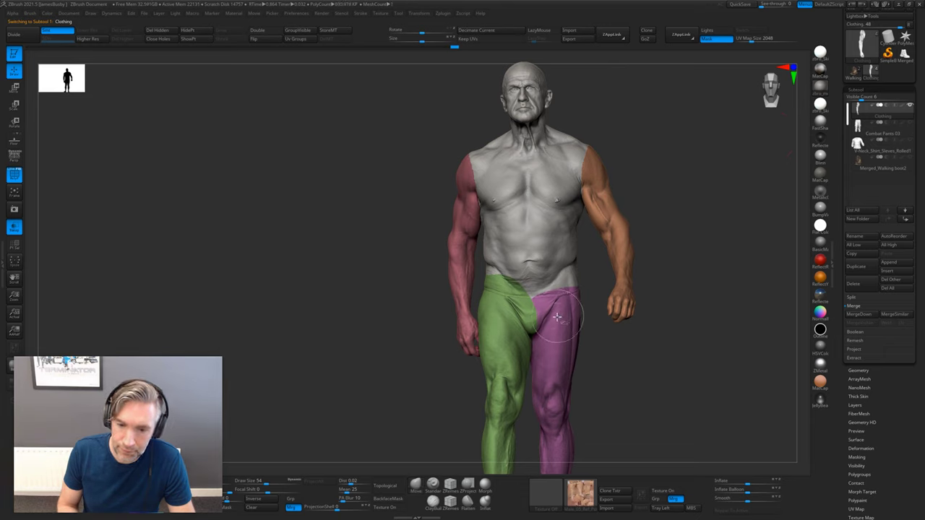
Hide both leg groups of the body, keeping the head, torso and arms visible.
ctrl+shift+click(557, 317)
ctrl+shift+click(550, 313)
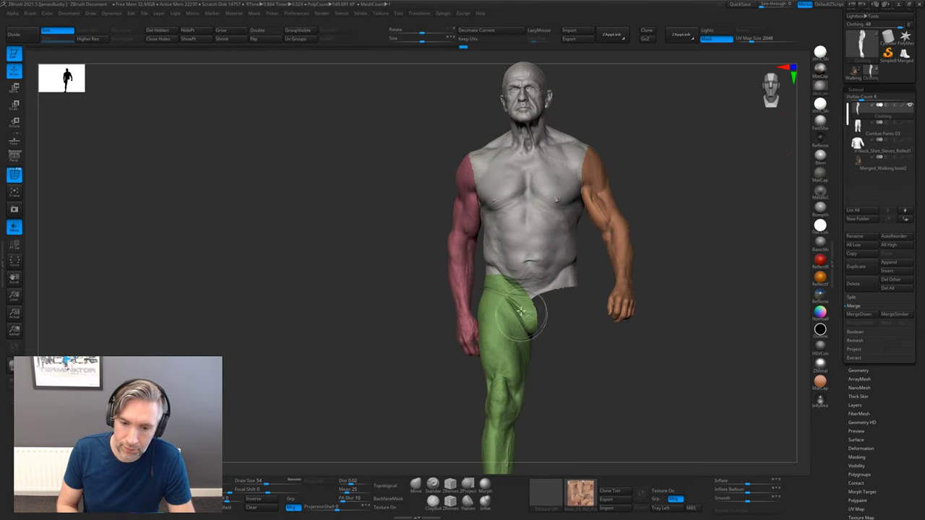
ctrl+shift+click(520, 311)
drag(774, 140, 731, 177)
Make the V-neck shirt the active subtool and turn off ghost transparency.
click(879, 127)
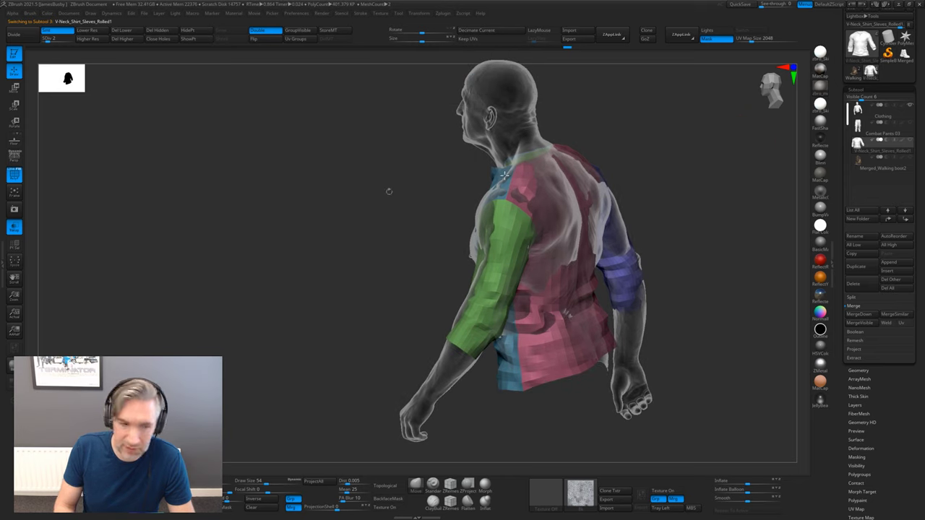
click(18, 228)
drag(646, 128, 675, 154)
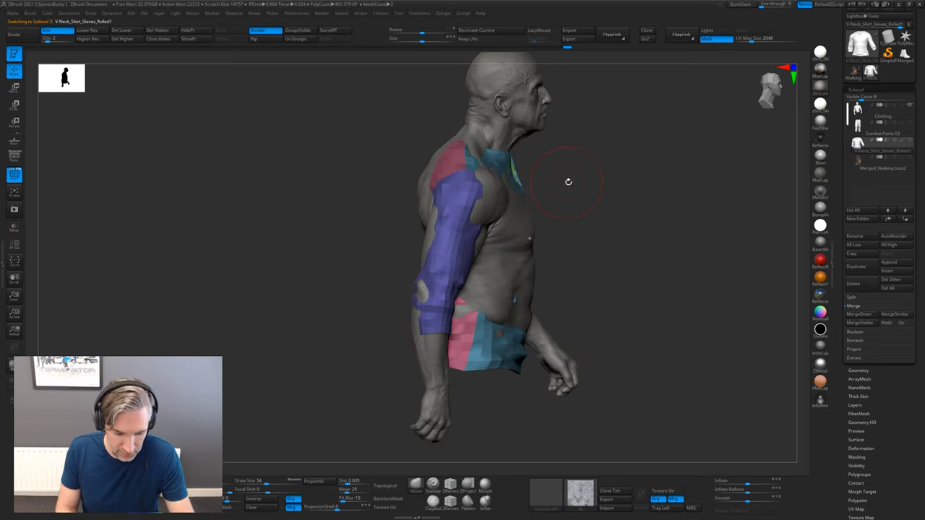
Pull the back of the shirt outward over the figure's shoulder blades and upper back.
drag(565, 189, 447, 175)
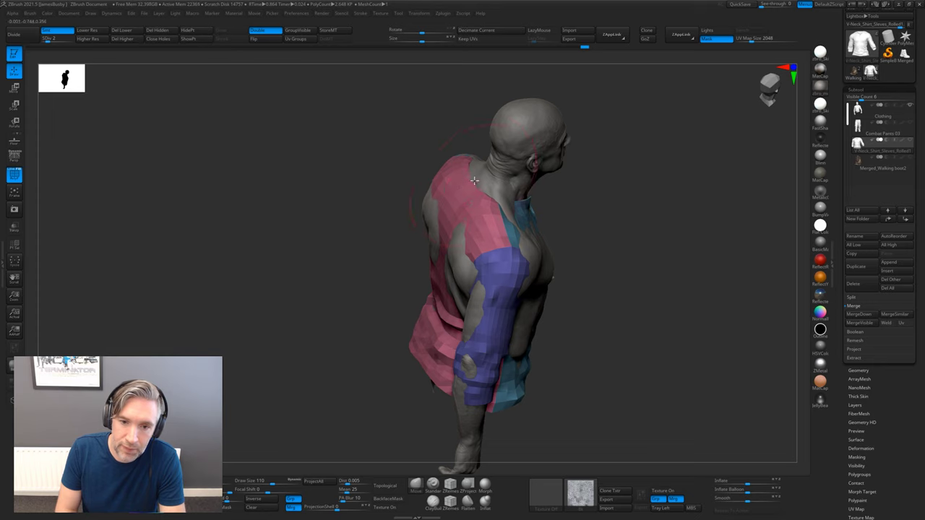
drag(558, 187, 535, 200)
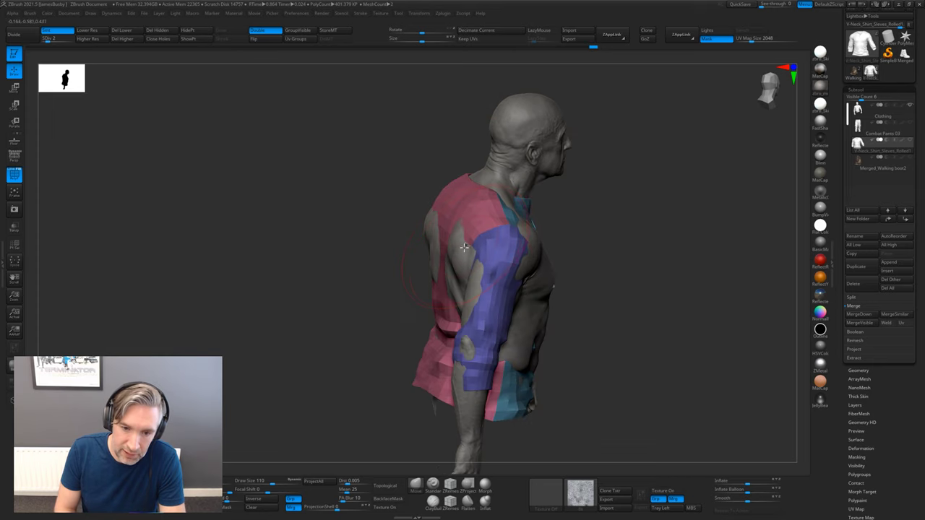
drag(419, 275, 403, 261)
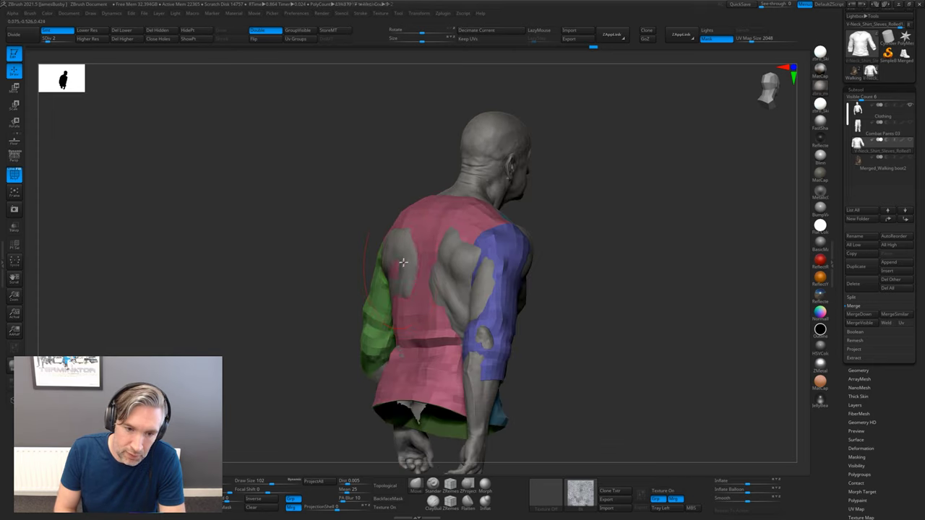
drag(362, 214, 393, 273)
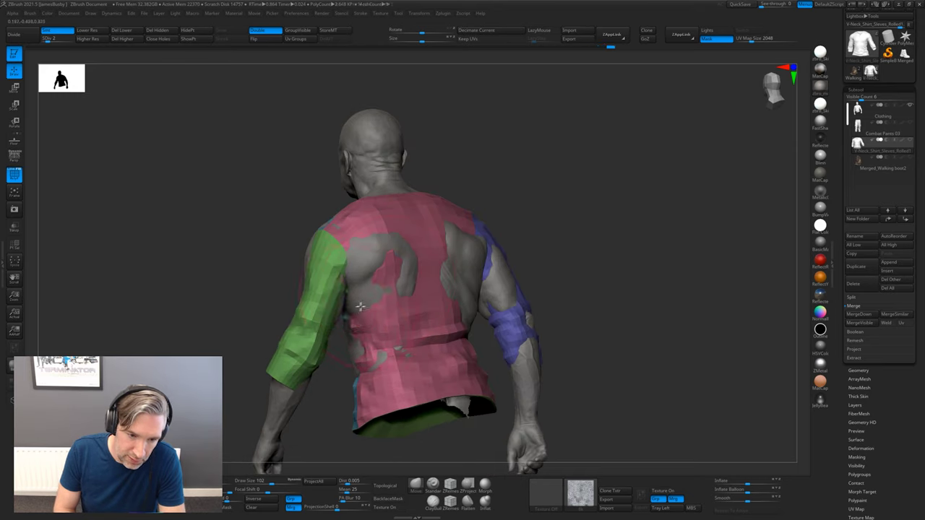
Pull the shirt front outward over the figure's abdomen and lower chest, working from both sides.
drag(549, 231, 572, 206)
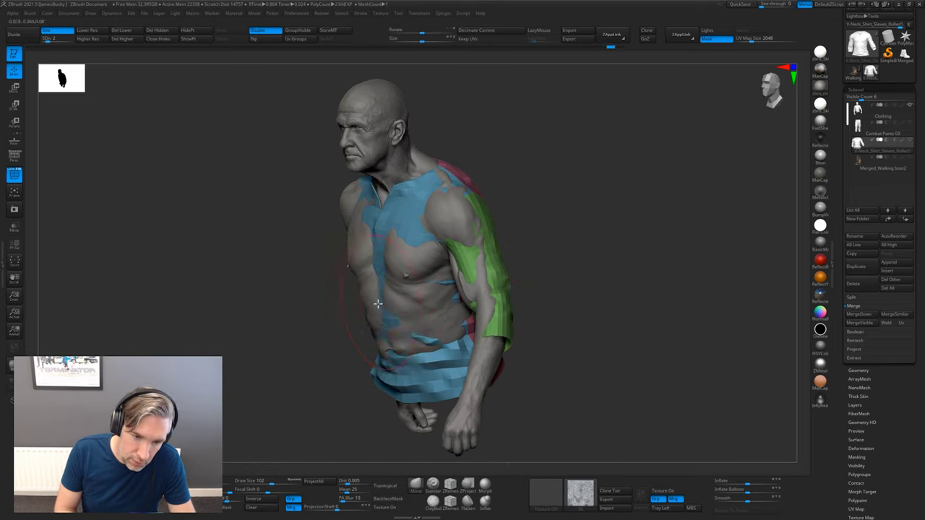
drag(324, 283, 356, 247)
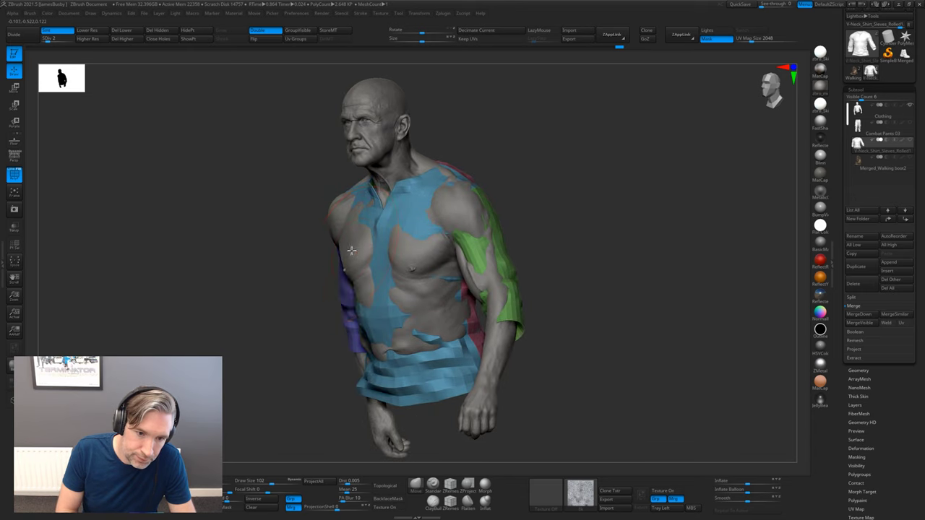
drag(311, 310, 355, 286)
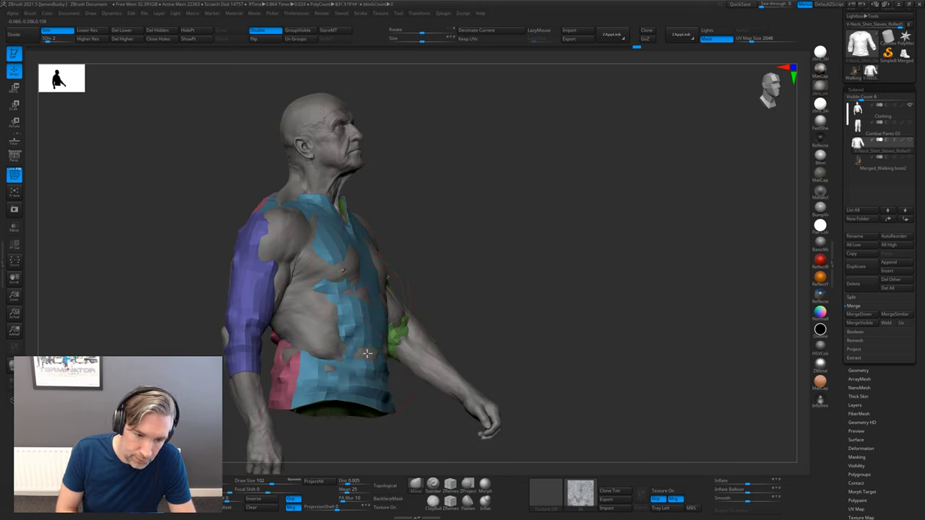
mouse_move(461, 265)
mouse_down()
mouse_move(460, 250)
mouse_move(402, 250)
mouse_up()
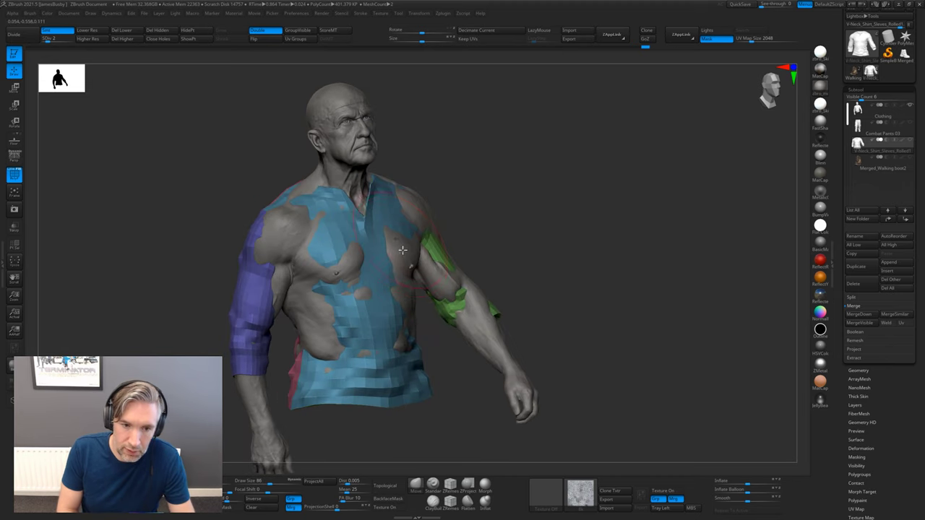
mouse_move(462, 334)
mouse_down()
mouse_move(427, 335)
mouse_move(433, 323)
mouse_up()
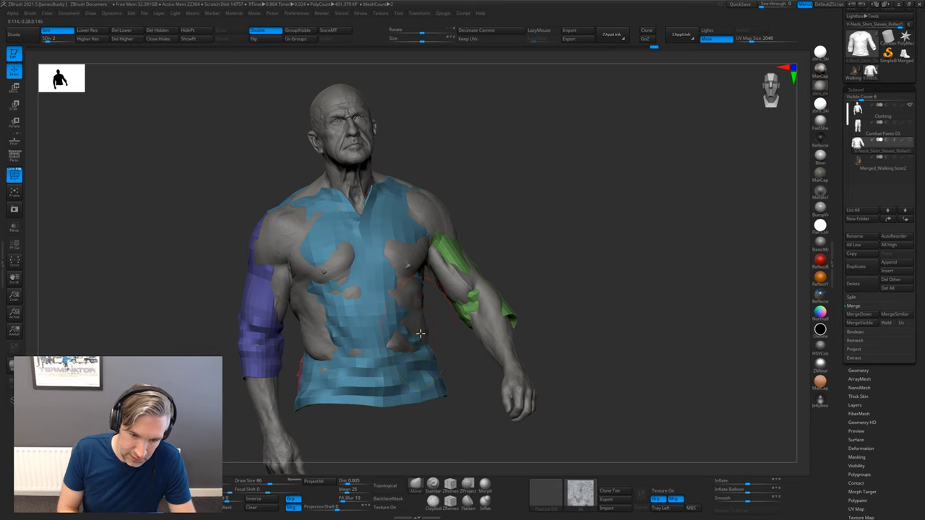
Pull the shirt outward over the figure's chest, left shoulder and left upper sleeve.
right_drag(450, 239, 406, 262)
mouse_move(486, 175)
right_down()
mouse_move(436, 211)
mouse_move(480, 192)
mouse_move(426, 210)
right_up()
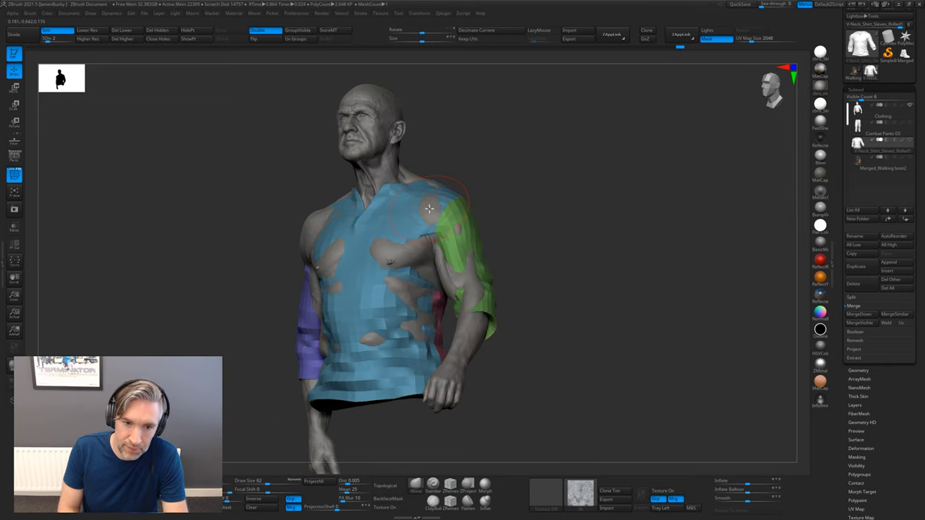
mouse_move(428, 208)
right_down()
mouse_move(477, 216)
mouse_move(620, 210)
mouse_move(469, 186)
mouse_move(413, 232)
mouse_move(448, 192)
mouse_move(467, 279)
mouse_move(329, 288)
right_up()
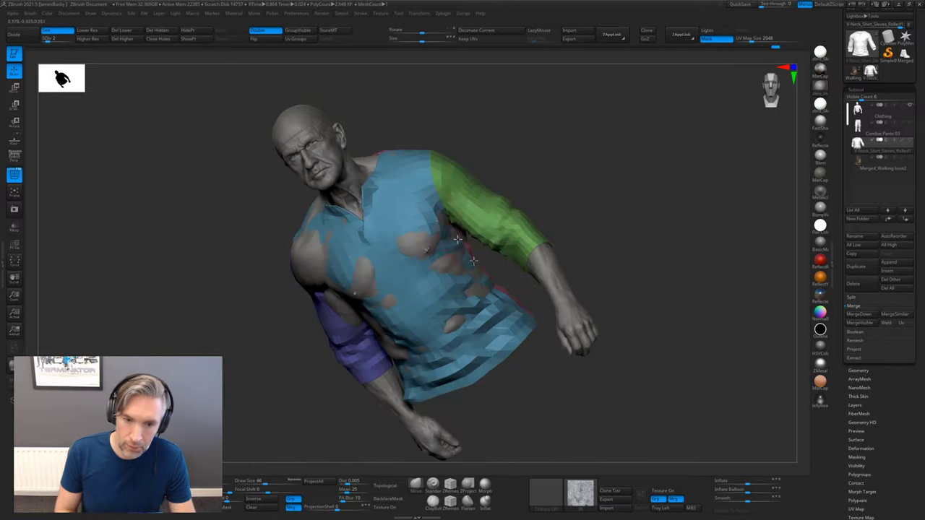
mouse_move(404, 217)
right_down()
mouse_move(491, 151)
mouse_move(506, 273)
right_up()
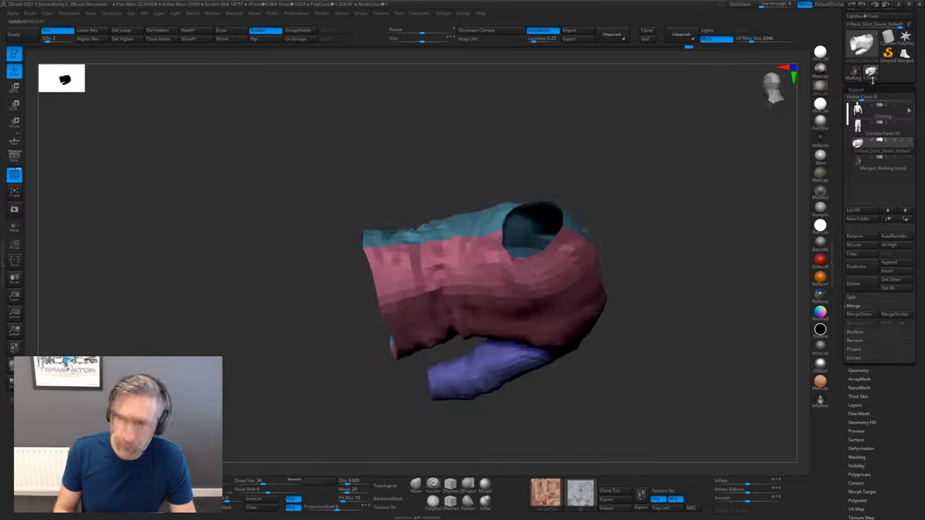
Pull the shirt over the figure's right shoulder and right side until the skin there is covered.
right_drag(462, 246, 339, 302)
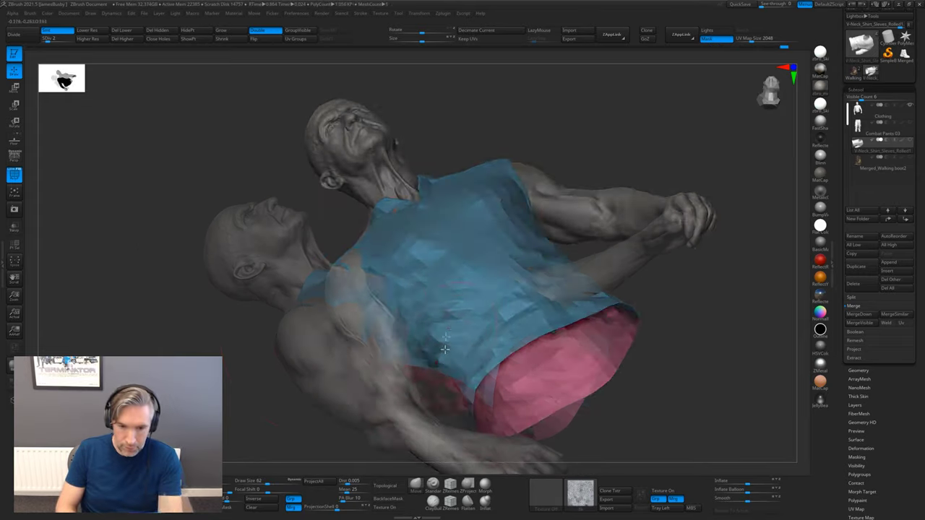
right_drag(340, 289, 355, 316)
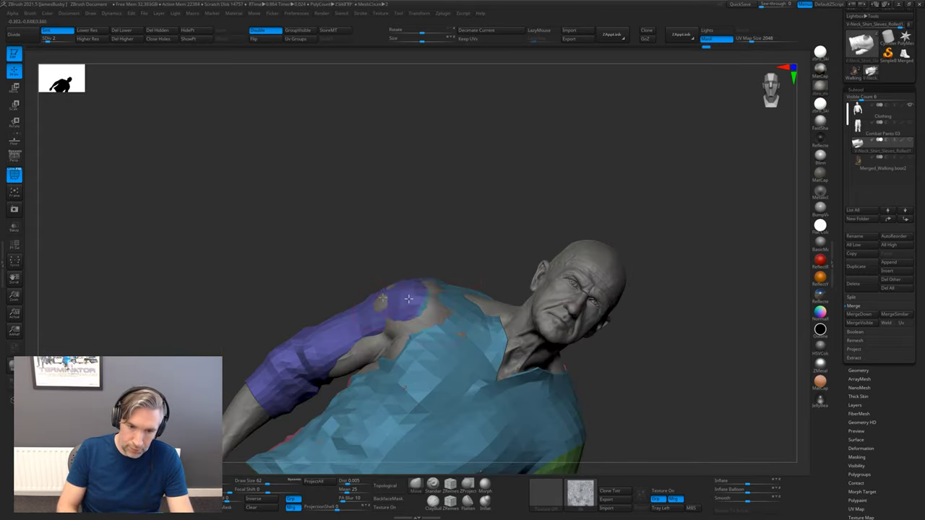
right_drag(355, 316, 390, 318)
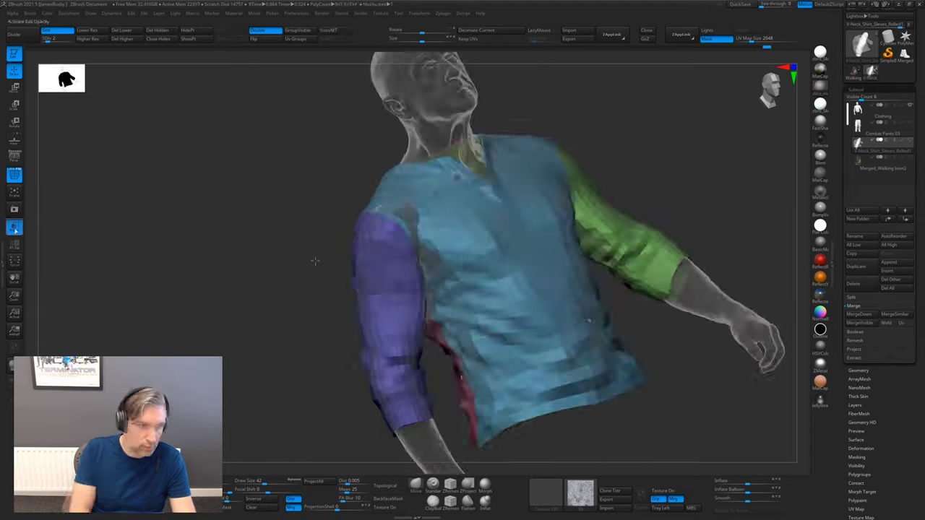
right_drag(412, 296, 398, 275)
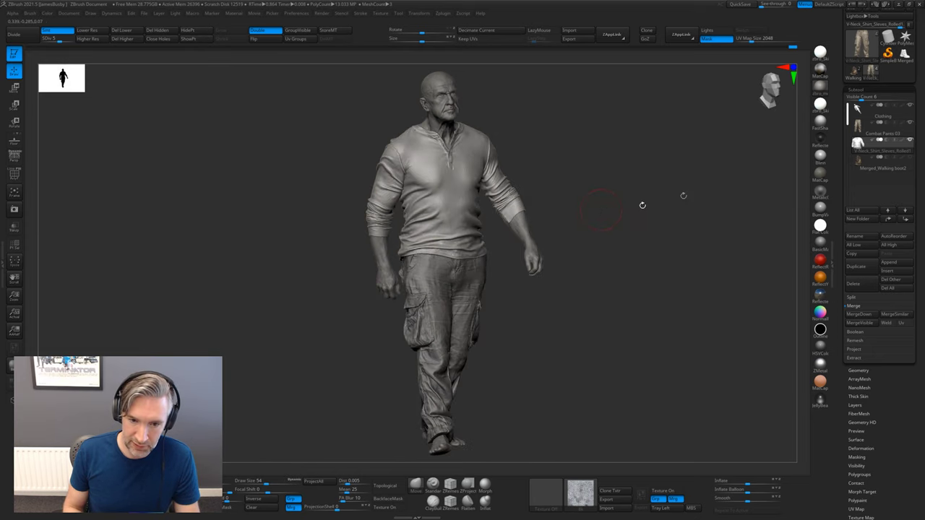
Make the walking boot the active subtool and isolate it with the bare body, leaving pants and shirt hidden.
click(855, 167)
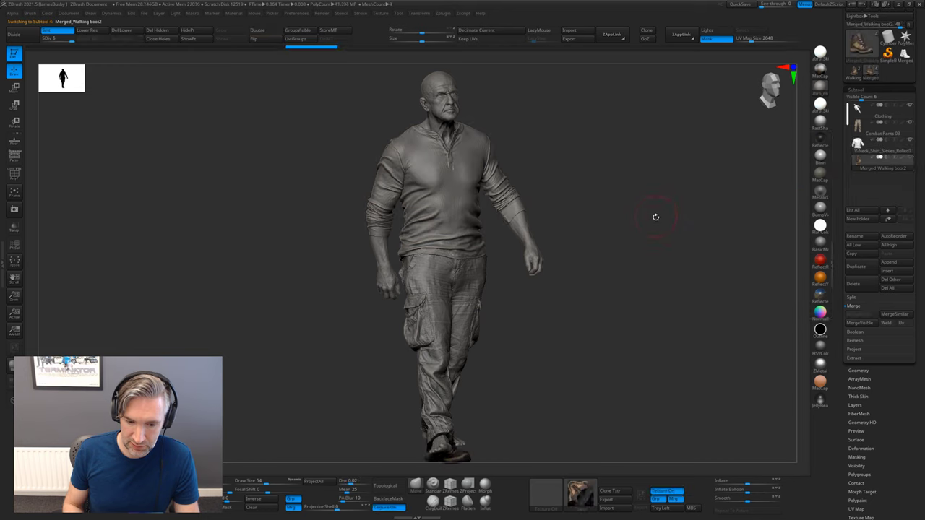
key(f)
drag(680, 246, 685, 324)
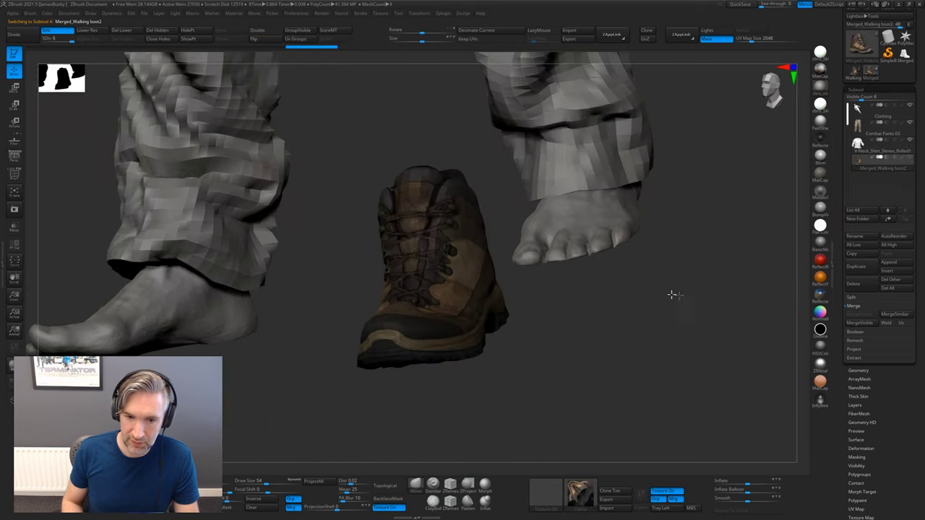
click(910, 158)
drag(712, 226, 710, 216)
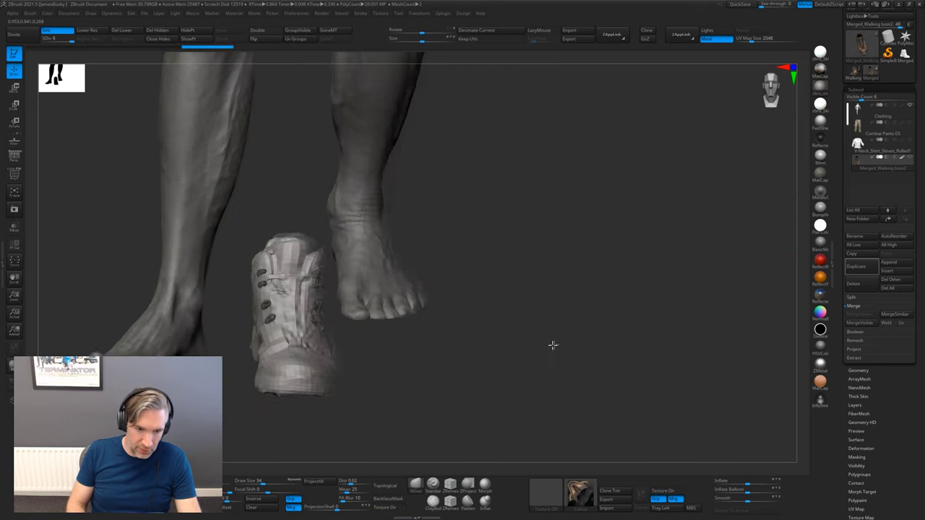
Move the boot with the gizmo to the raised left foot and lower its subdivision level.
key(w)
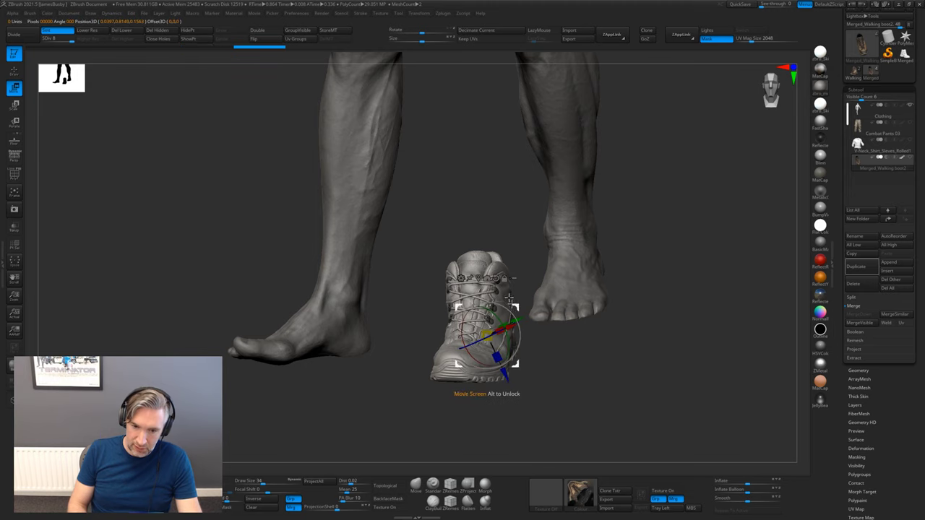
click(504, 281)
drag(516, 310, 602, 253)
drag(755, 230, 700, 234)
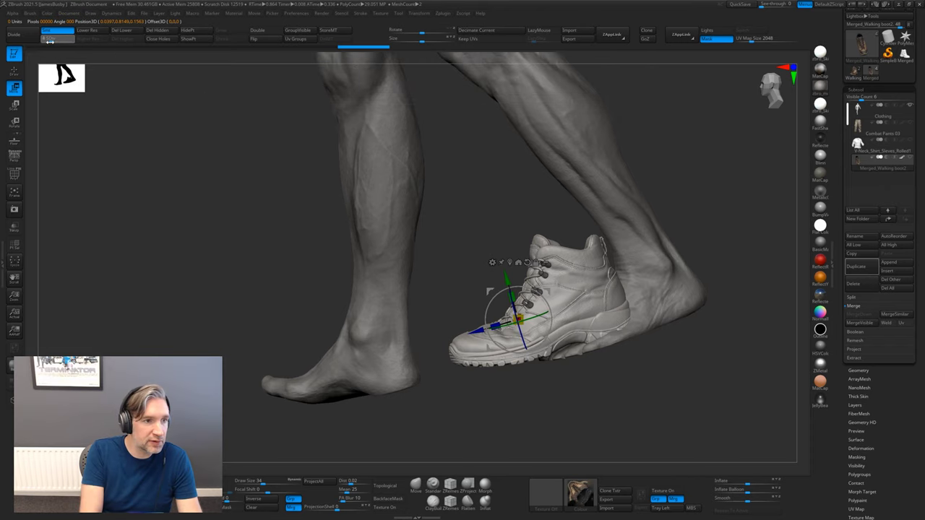
drag(65, 43, 50, 42)
Rotate, shift and slightly scale the boot so it encloses the raised left foot.
alt+drag(741, 213, 640, 232)
drag(448, 309, 496, 288)
drag(586, 235, 512, 296)
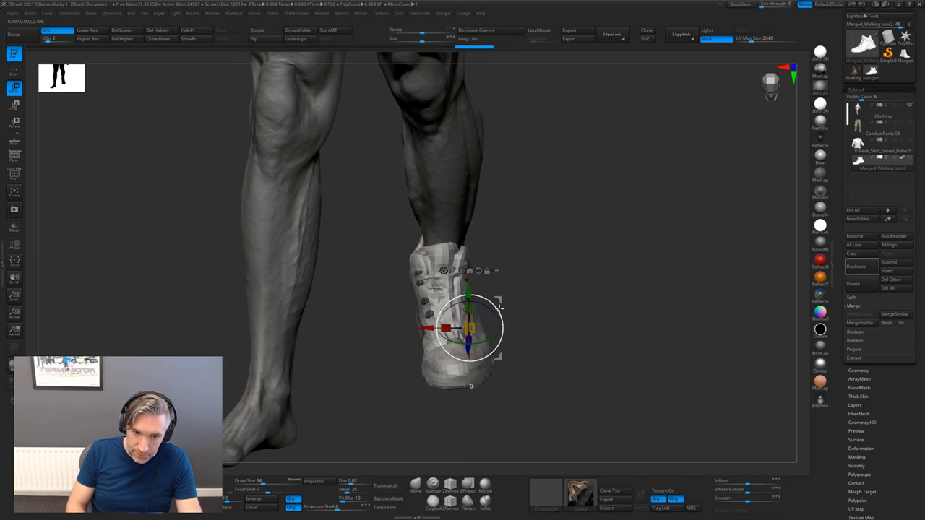
mouse_move(498, 307)
mouse_down()
mouse_move(533, 306)
mouse_move(580, 243)
mouse_move(601, 234)
mouse_move(494, 302)
mouse_move(509, 301)
mouse_up()
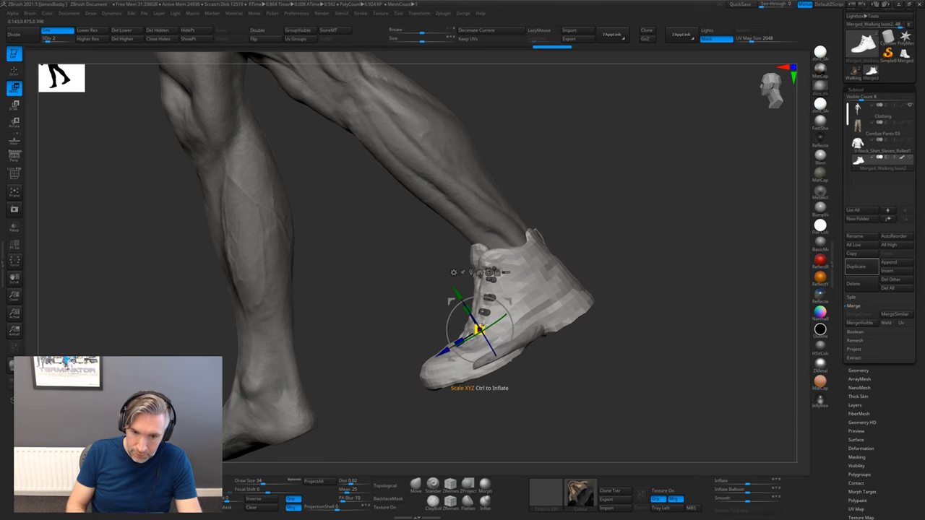
drag(479, 330, 482, 327)
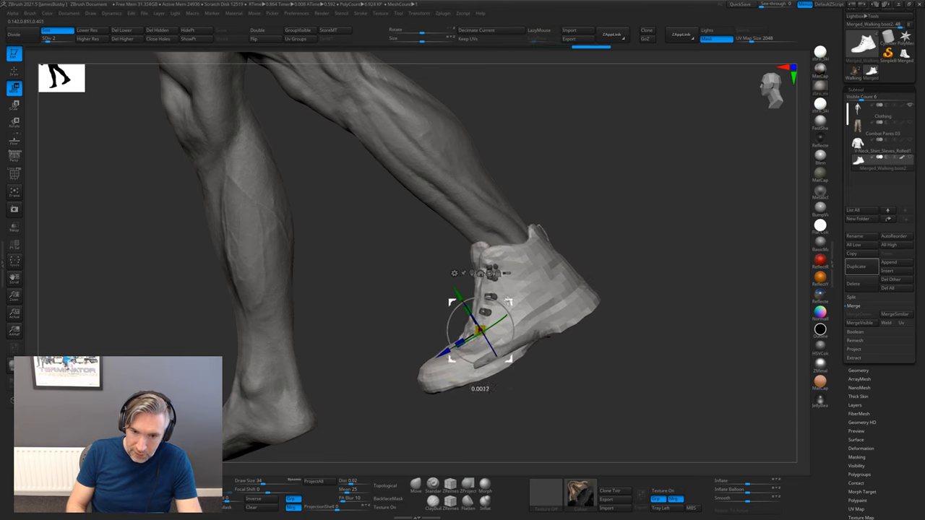
drag(577, 222, 459, 340)
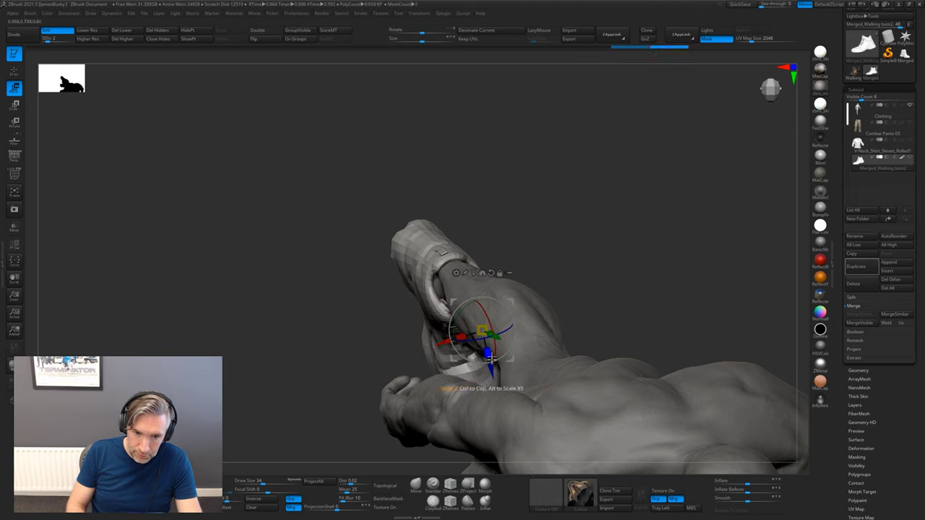
mouse_move(566, 261)
mouse_down()
mouse_move(586, 262)
mouse_move(573, 252)
mouse_move(593, 214)
mouse_move(660, 223)
mouse_move(663, 213)
mouse_move(667, 221)
mouse_move(183, 210)
mouse_up()
Turn on ghost transparency, place the gizmo near the boot's heel and tilt the boot to match the foot.
key(q)
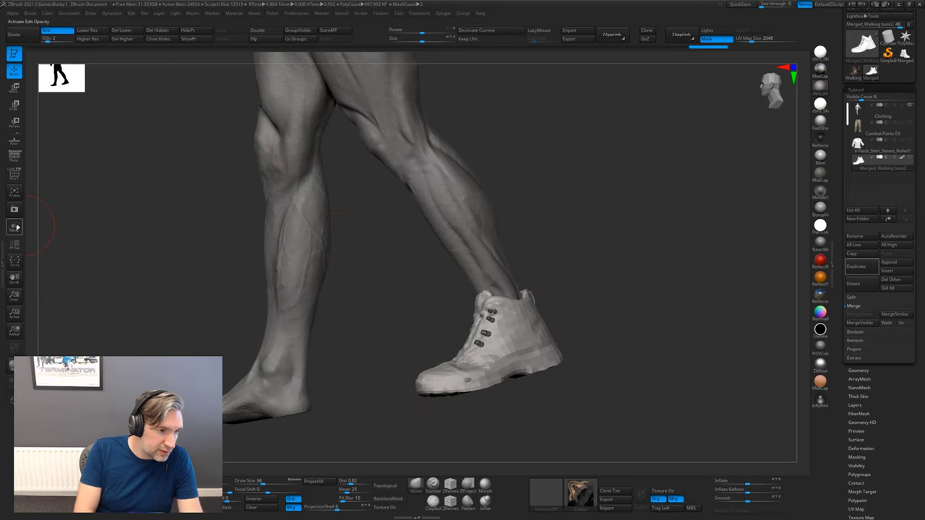
click(15, 227)
drag(599, 262, 647, 270)
key(w)
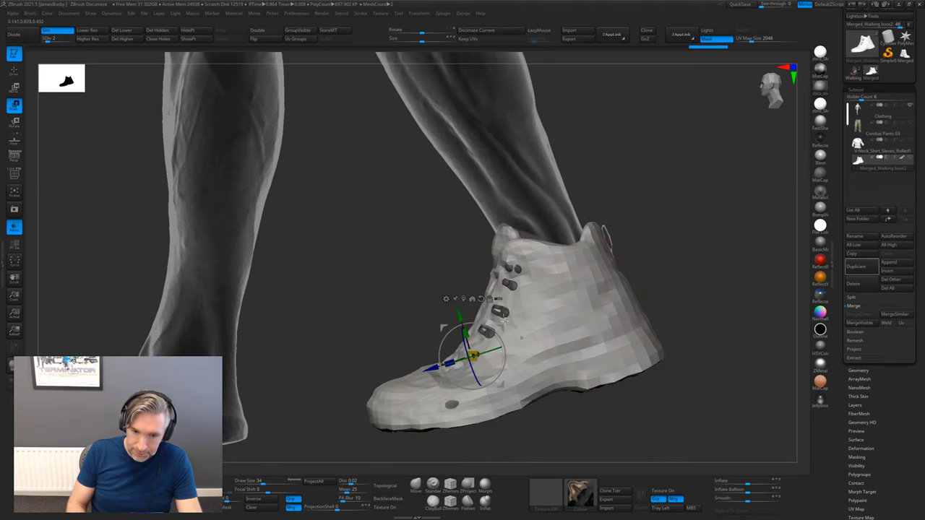
click(611, 325)
drag(612, 324, 610, 324)
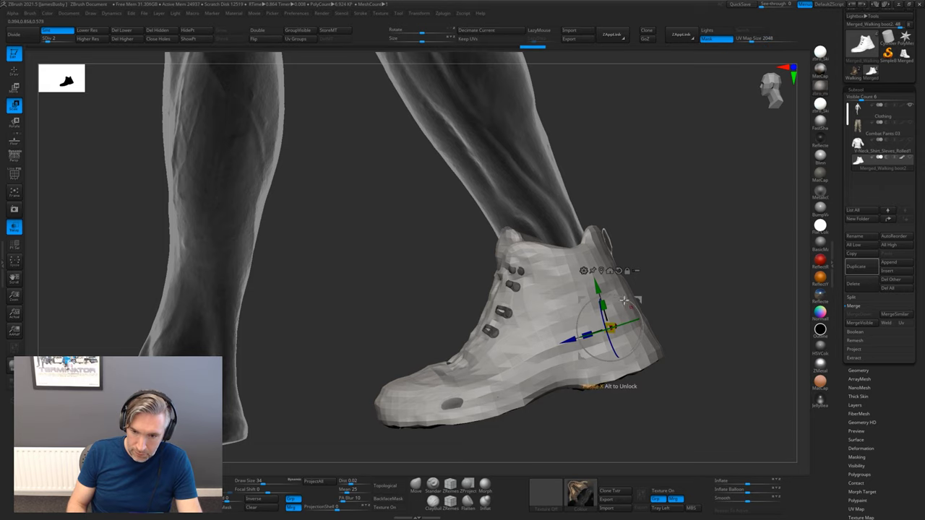
Turn off ghost transparency and refine the boot's rotation and sideways position from the front.
key(q)
mouse_move(646, 219)
mouse_down()
mouse_move(667, 215)
mouse_move(653, 225)
mouse_move(627, 223)
mouse_move(639, 233)
mouse_move(650, 224)
mouse_move(646, 212)
mouse_up()
click(14, 228)
key(w)
drag(568, 323, 566, 323)
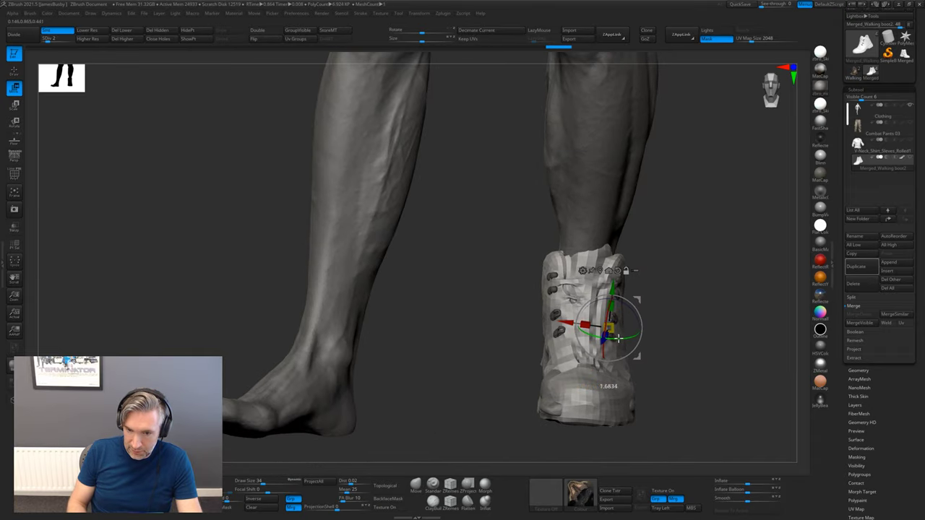
drag(621, 337, 624, 337)
drag(565, 322, 566, 321)
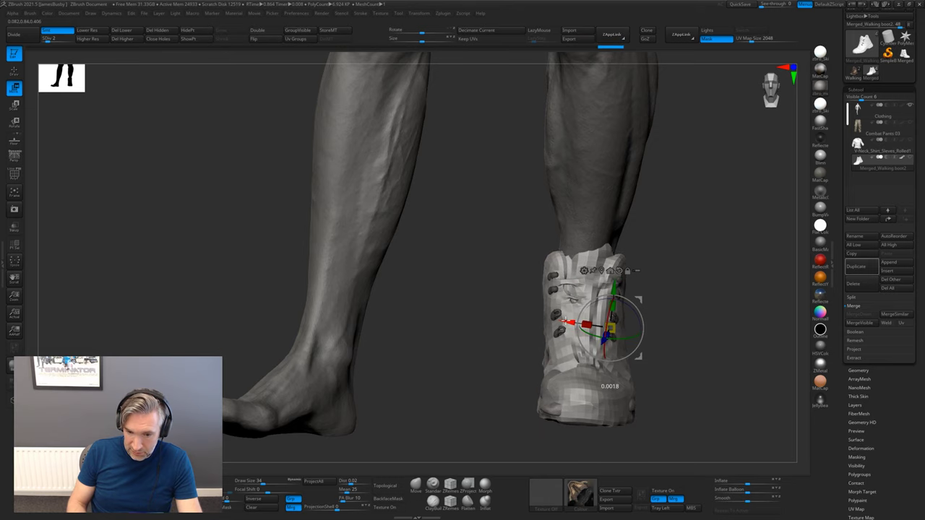
Return to brush editing and make the body the active subtool with the boot visible.
drag(675, 296, 579, 301)
key(q)
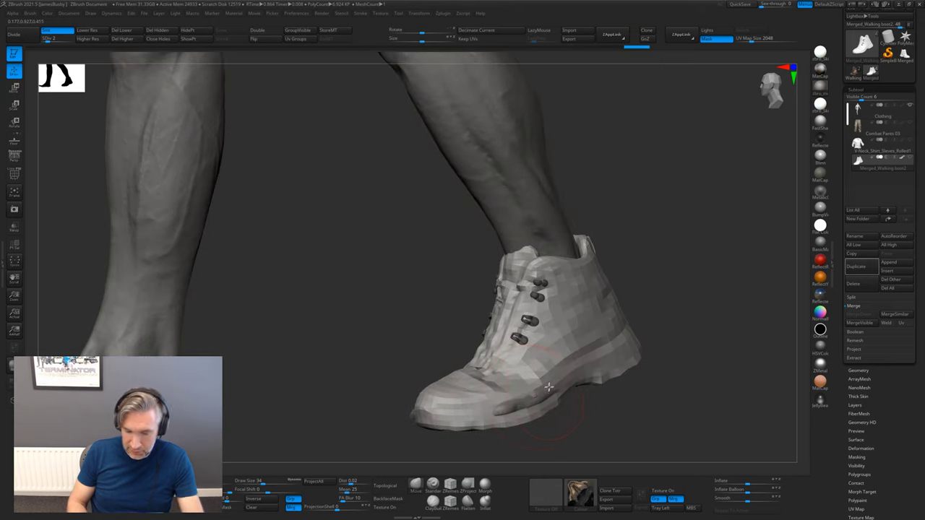
drag(686, 268, 543, 319)
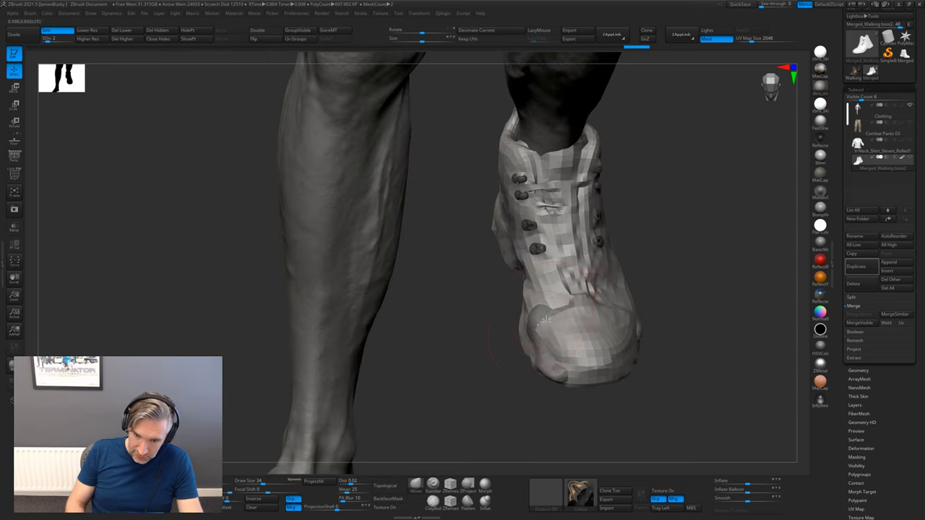
alt+click(546, 369)
drag(672, 263, 687, 260)
click(859, 164)
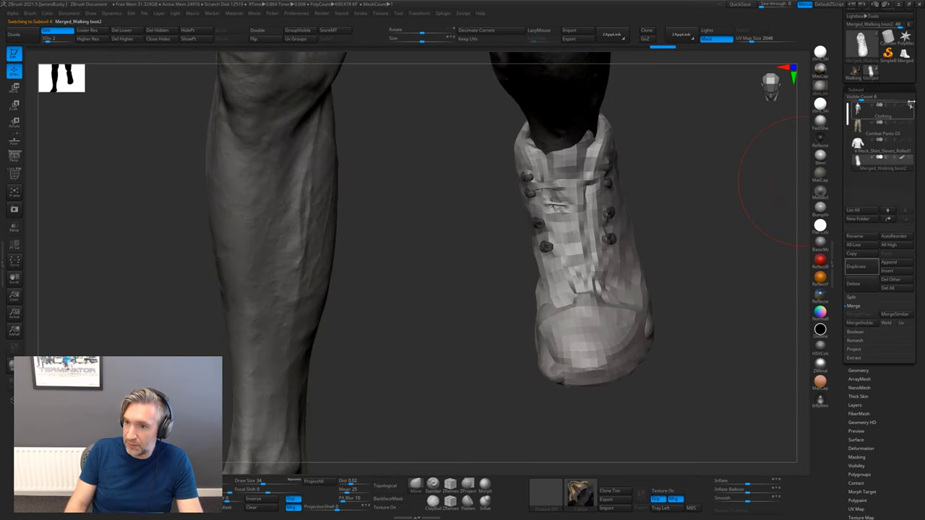
alt+click(551, 370)
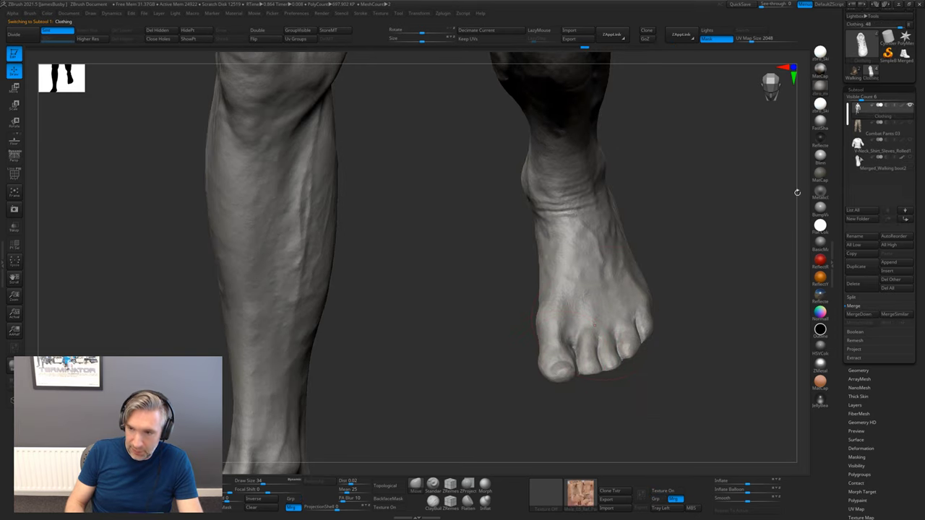
click(909, 158)
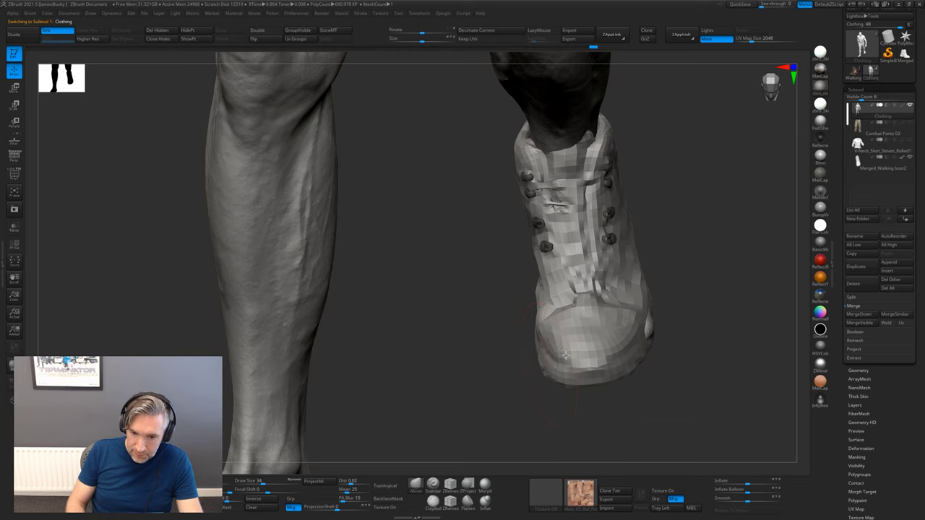
Push the body's left foot inward at the toes, sides and heel so it stays inside the boot.
drag(682, 299, 553, 305)
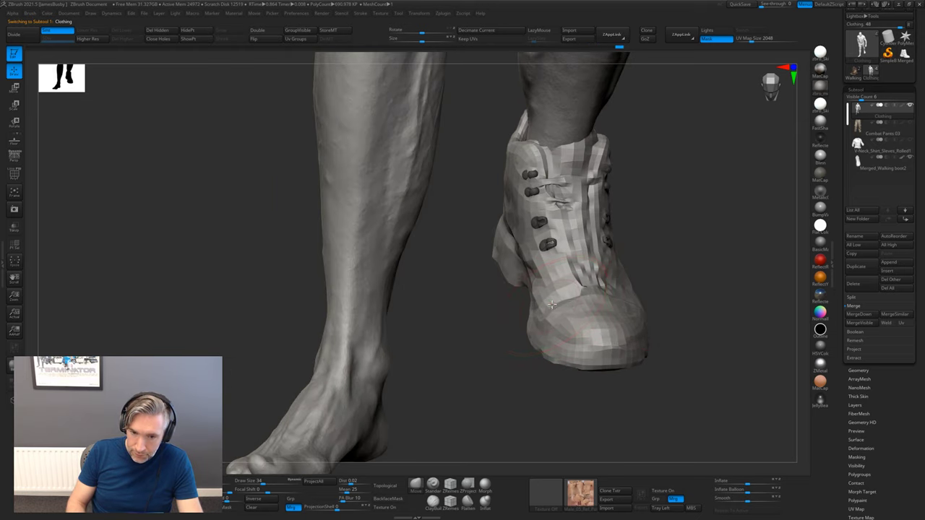
drag(656, 250, 508, 297)
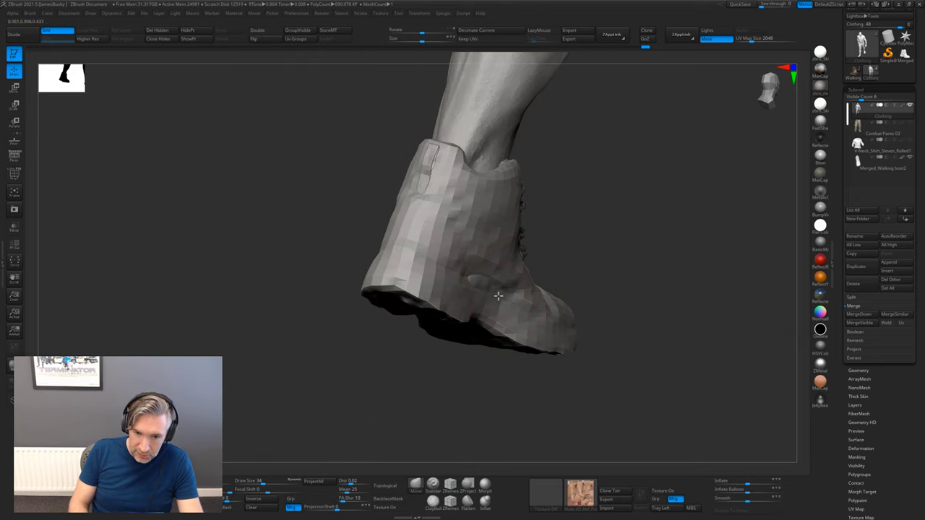
drag(549, 266, 483, 289)
drag(548, 260, 552, 275)
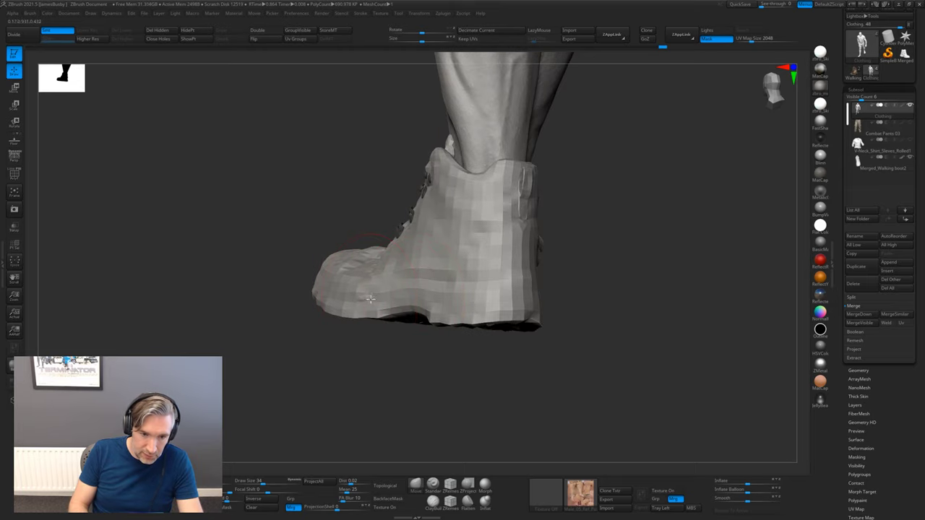
mouse_move(400, 378)
mouse_down()
mouse_move(562, 237)
mouse_move(571, 291)
mouse_move(461, 267)
mouse_move(493, 326)
mouse_move(289, 311)
mouse_move(592, 396)
mouse_up()
mouse_move(541, 249)
mouse_down()
mouse_move(568, 297)
mouse_move(576, 291)
mouse_move(546, 266)
mouse_move(535, 269)
mouse_move(543, 277)
mouse_move(548, 269)
mouse_up()
ctrl+shift+click(539, 268)
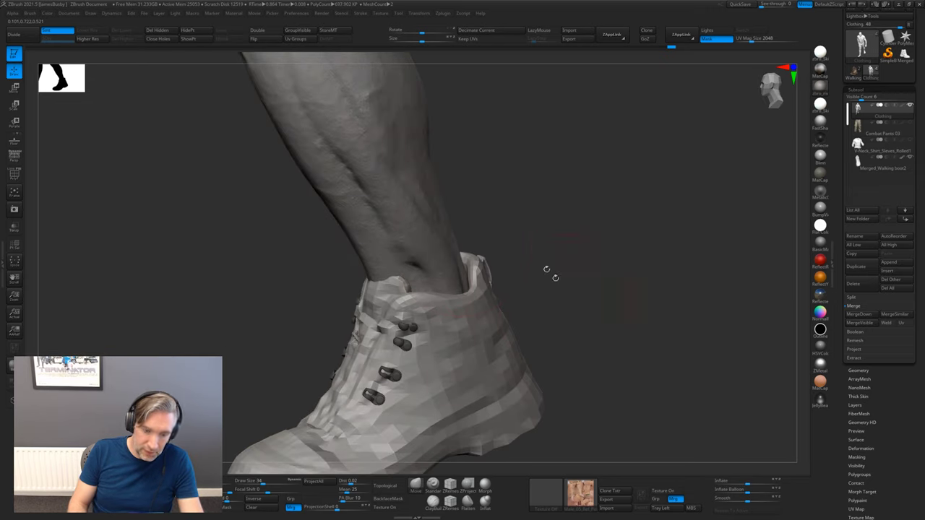
Make the boot the active subtool and push its tongue and collar into shape around the left ankle.
alt+click(380, 275)
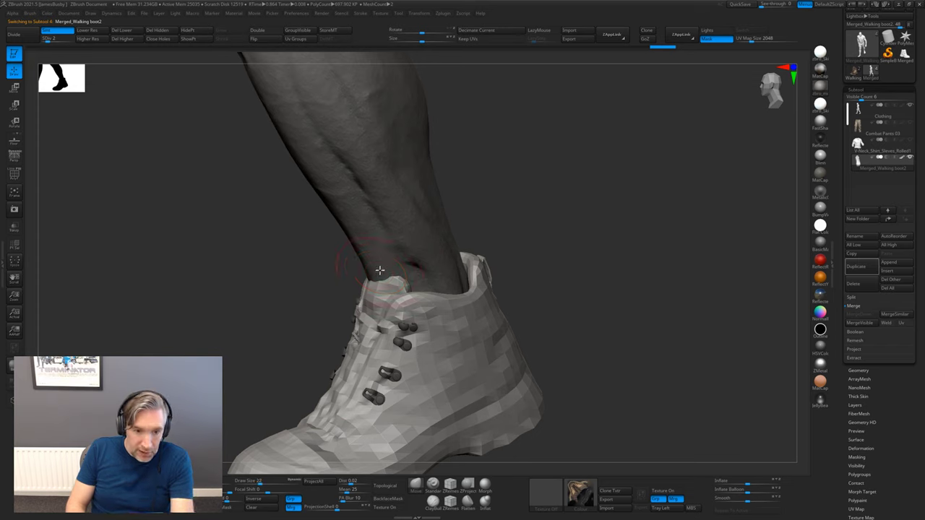
key(bracketright)
mouse_move(370, 277)
mouse_down()
mouse_move(351, 261)
mouse_move(349, 271)
mouse_up()
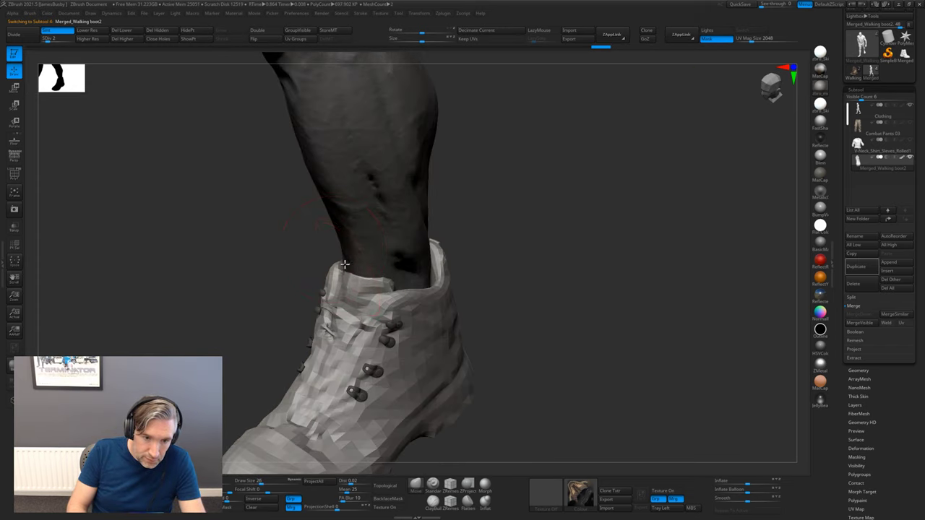
drag(307, 241, 341, 259)
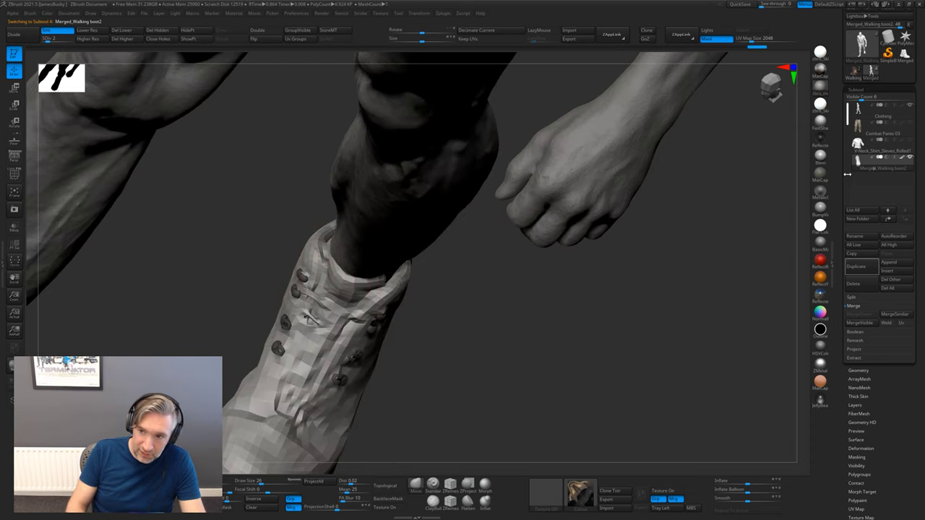
click(910, 123)
click(911, 123)
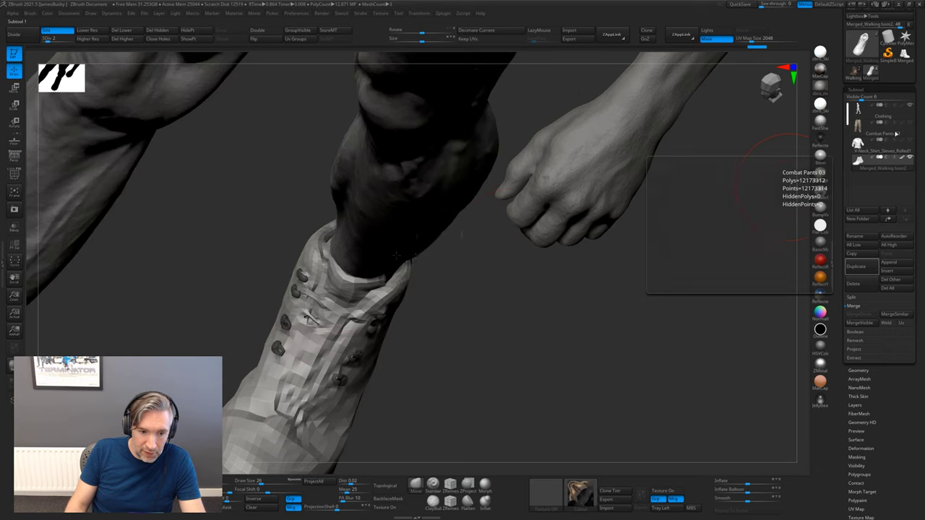
drag(315, 227, 330, 245)
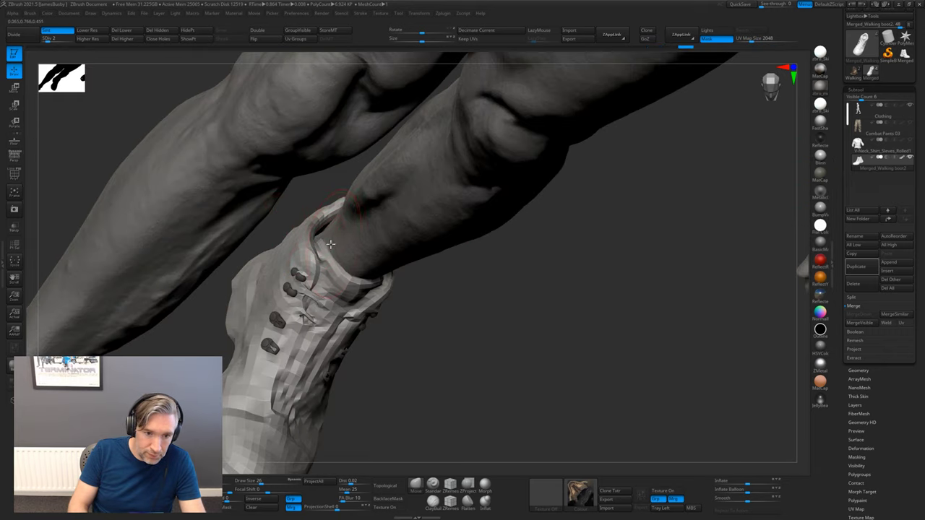
mouse_move(472, 292)
mouse_down()
mouse_move(460, 279)
mouse_move(458, 289)
mouse_up()
right_drag(458, 288, 194, 112)
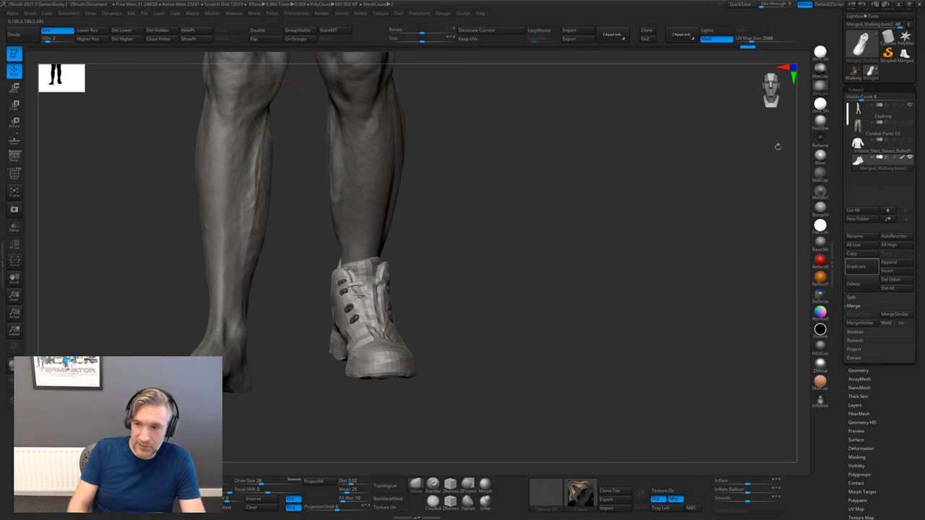
Raise the fitted boot to subdivision level 8 and duplicate it.
drag(49, 39, 80, 39)
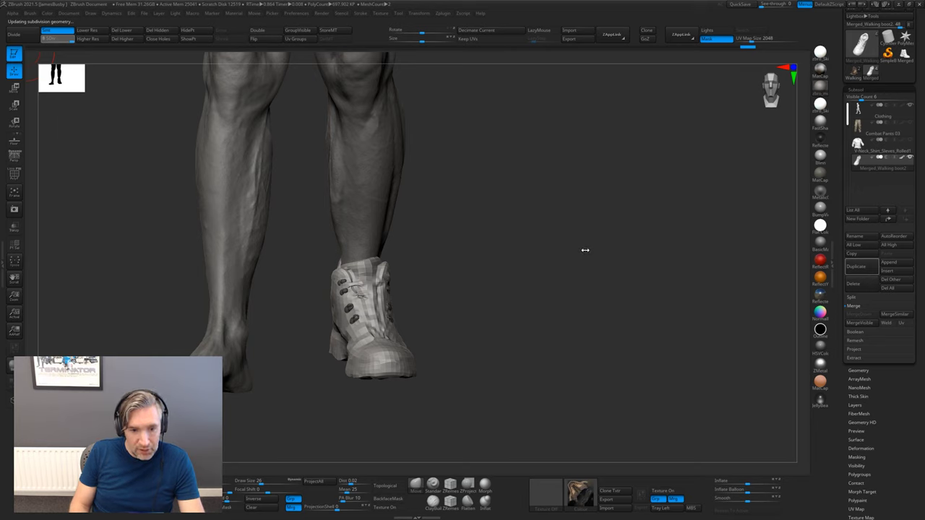
right_drag(529, 287, 476, 261)
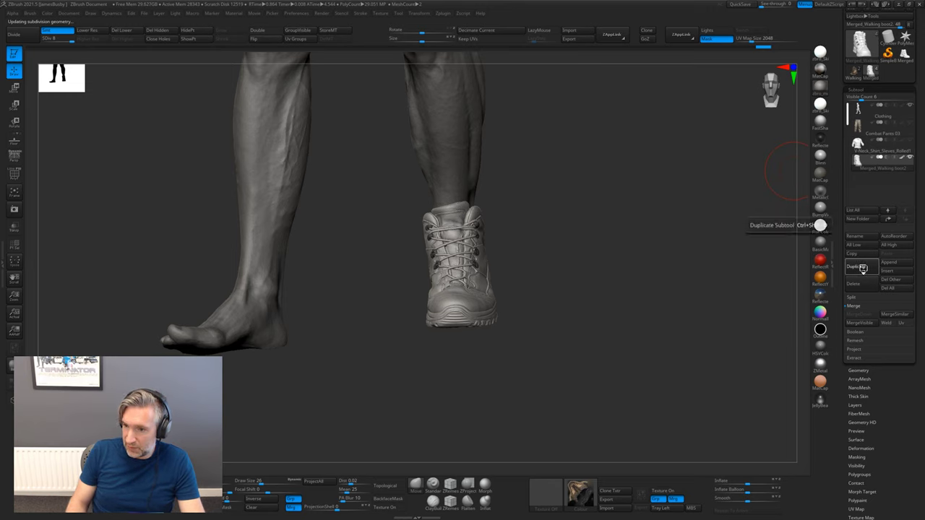
click(863, 267)
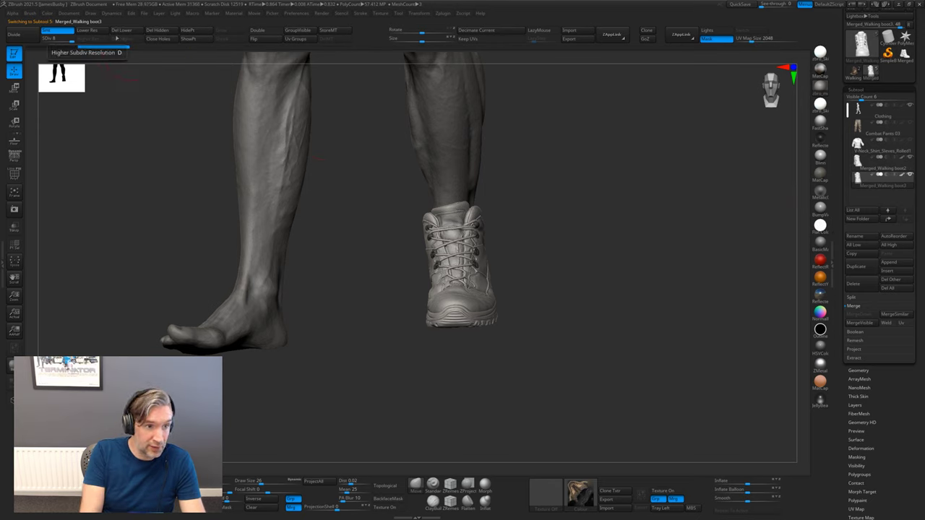
Delete the duplicate boot's lower subdivision levels and mirror it for the other foot.
click(126, 32)
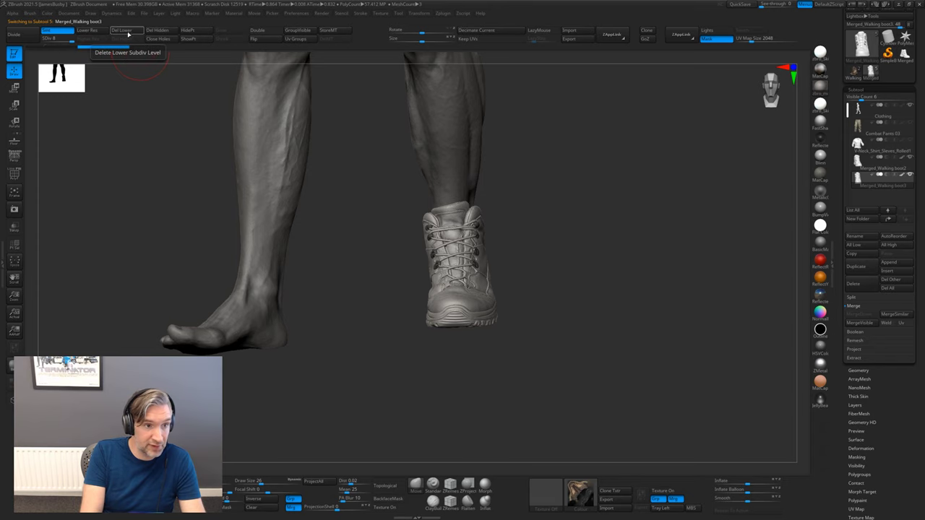
scroll(887, 367, down, 3)
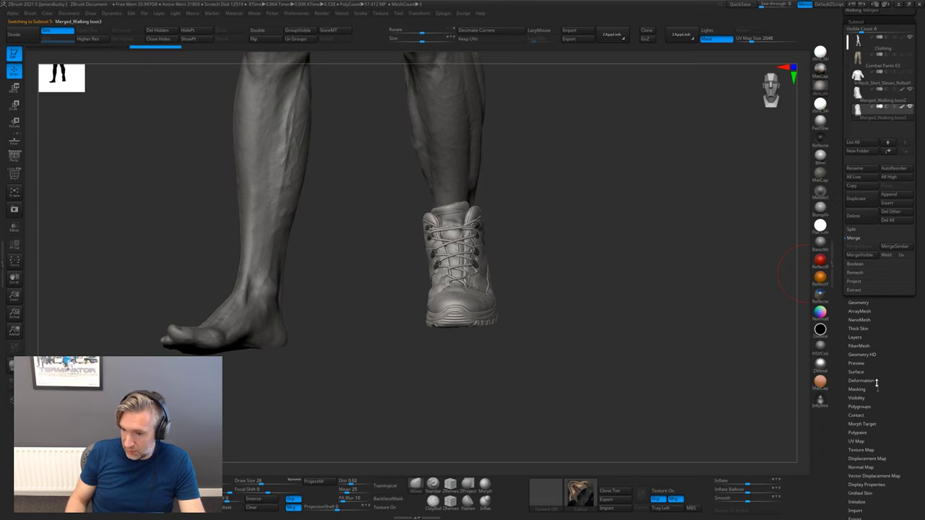
click(868, 379)
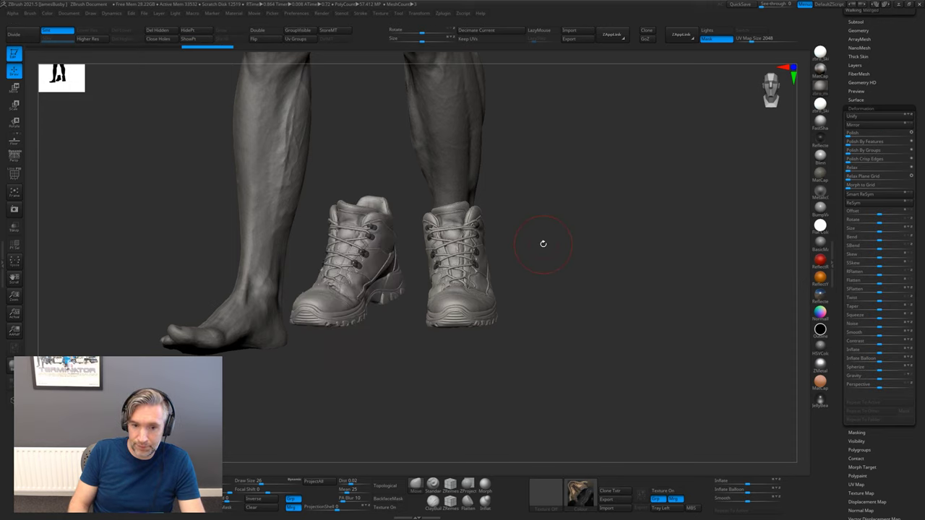
Move the mirrored boot with the gizmo onto the body's planted right foot and turn it to match.
mouse_move(550, 260)
mouse_down()
mouse_move(545, 254)
mouse_move(571, 268)
mouse_move(612, 255)
mouse_move(454, 217)
mouse_move(460, 233)
mouse_move(400, 224)
mouse_move(422, 225)
mouse_move(378, 242)
mouse_up()
key(w)
click(350, 249)
alt+click(360, 193)
mouse_move(406, 209)
mouse_down()
mouse_move(472, 222)
mouse_move(698, 209)
mouse_move(719, 195)
mouse_up()
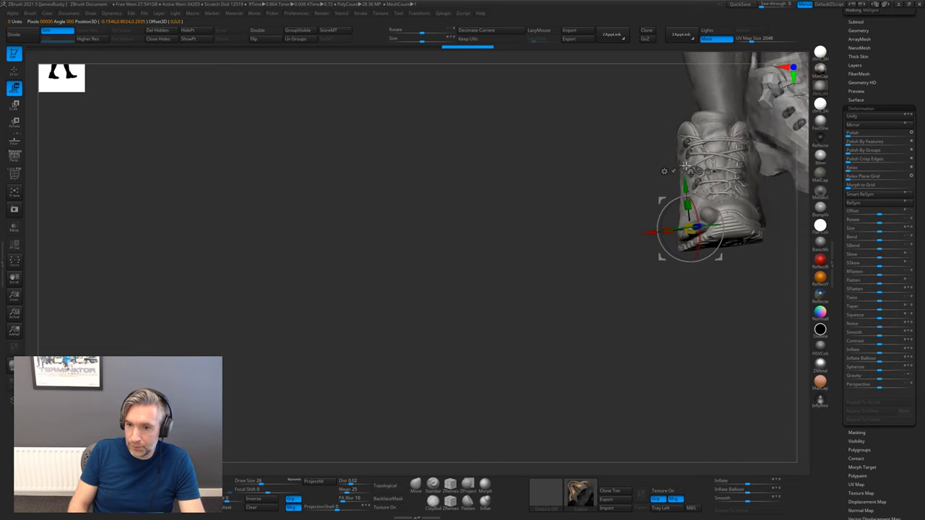
alt+drag(433, 231, 188, 315)
mouse_move(583, 266)
mouse_down()
mouse_move(556, 263)
mouse_move(597, 278)
mouse_up()
drag(481, 308, 489, 305)
drag(566, 251, 667, 216)
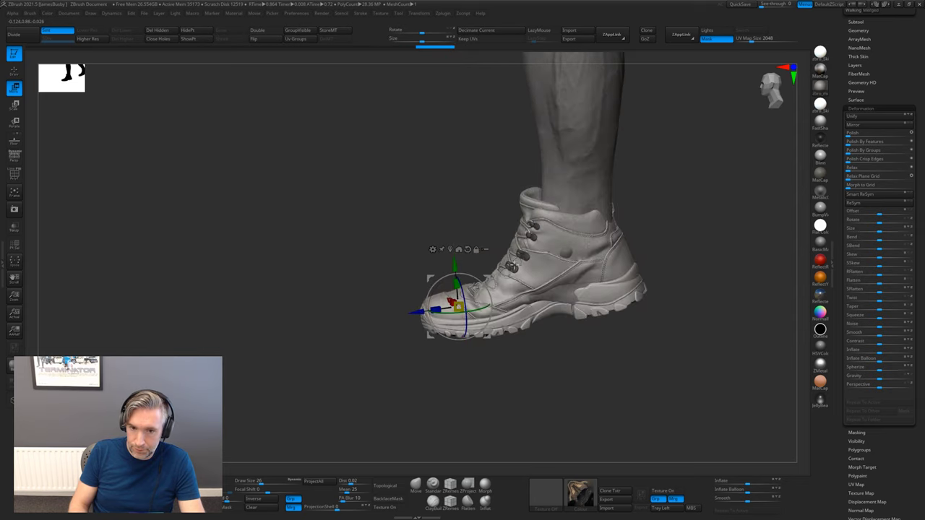
Nudge the right boot into line with the foot and ankle from the side and front.
drag(492, 278, 498, 278)
mouse_move(687, 179)
mouse_down()
mouse_move(692, 200)
mouse_move(692, 190)
mouse_up()
drag(494, 279, 496, 279)
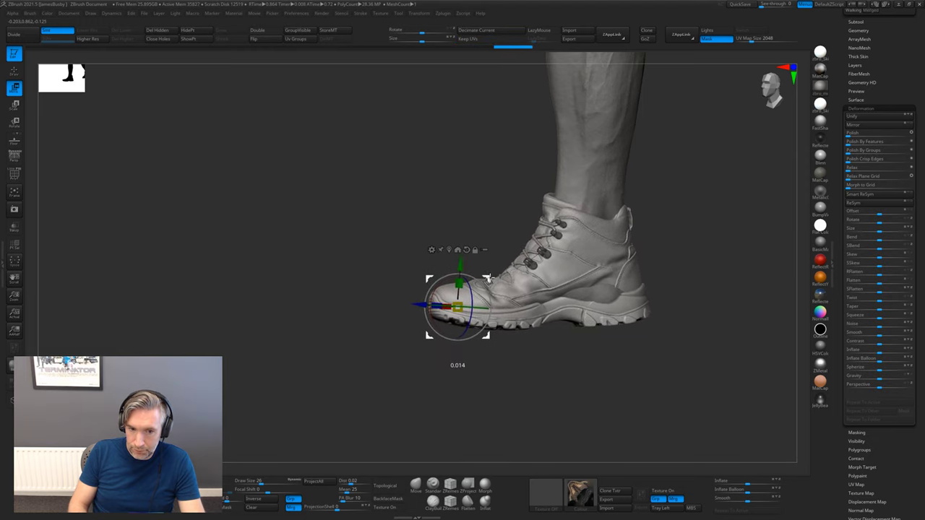
drag(489, 247, 485, 227)
drag(481, 218, 591, 273)
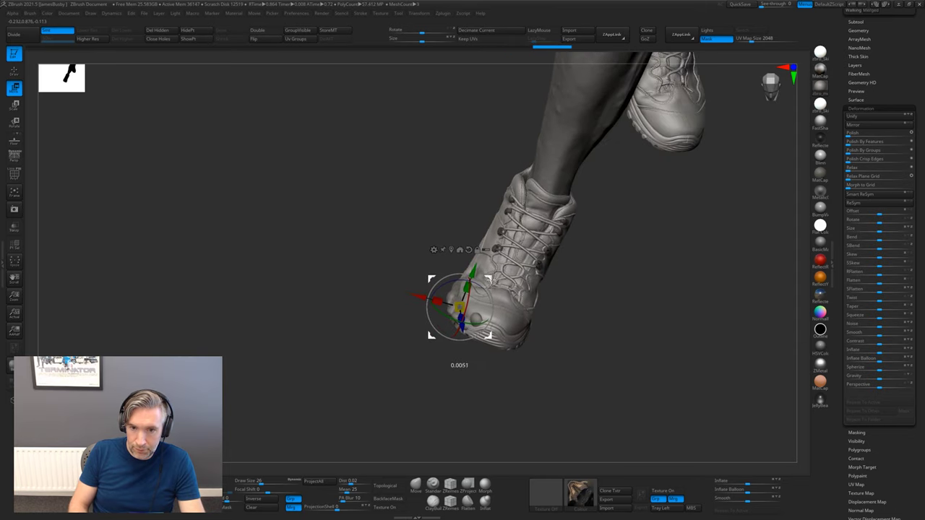
Place the gizmo at the right boot's heel, then rotate and shift the boot around the ankle.
drag(571, 235, 480, 217)
click(609, 227)
drag(634, 204, 633, 202)
drag(668, 174, 626, 233)
drag(635, 272, 619, 244)
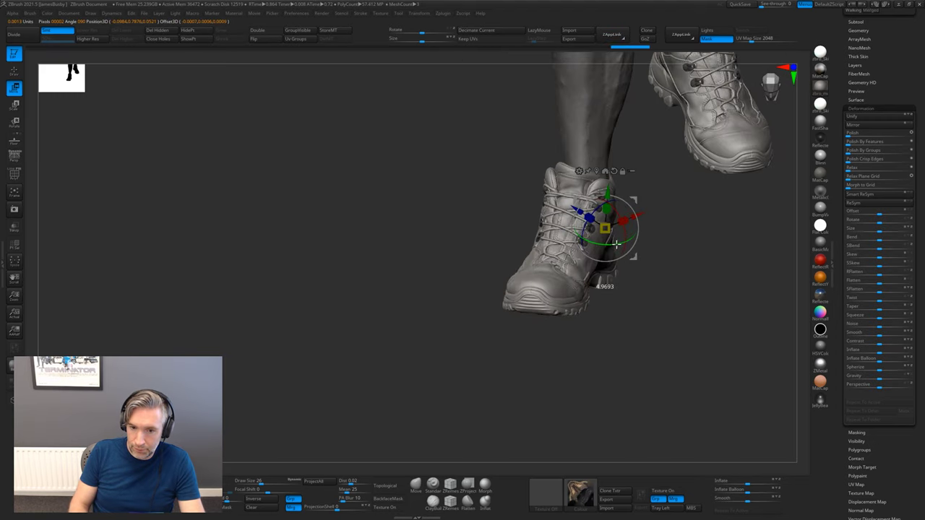
drag(631, 248, 655, 240)
key(w)
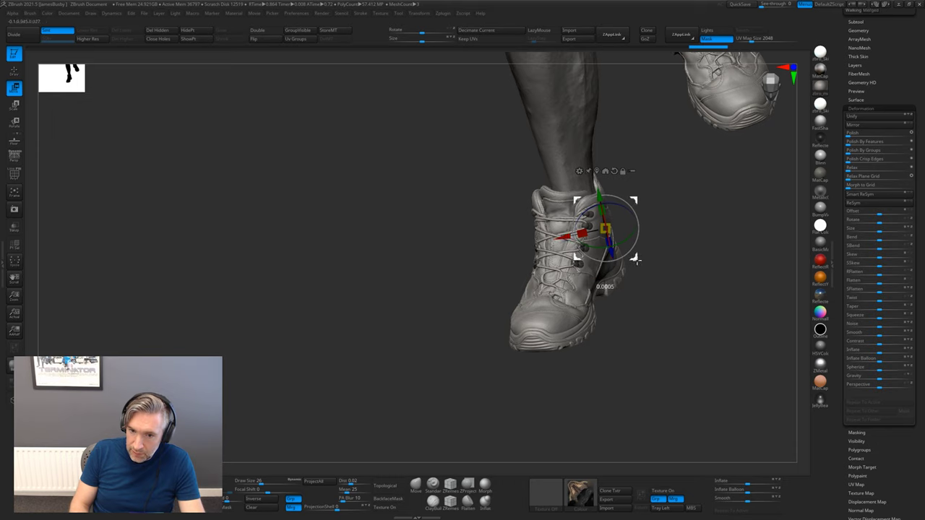
mouse_move(652, 273)
mouse_down()
mouse_move(718, 239)
mouse_move(633, 256)
mouse_move(663, 254)
mouse_move(549, 206)
mouse_move(657, 227)
mouse_move(663, 238)
mouse_move(600, 274)
mouse_move(624, 236)
mouse_move(598, 281)
mouse_up()
Return to brush editing, make the body the active subtool and push its right foot inside the boot.
key(q)
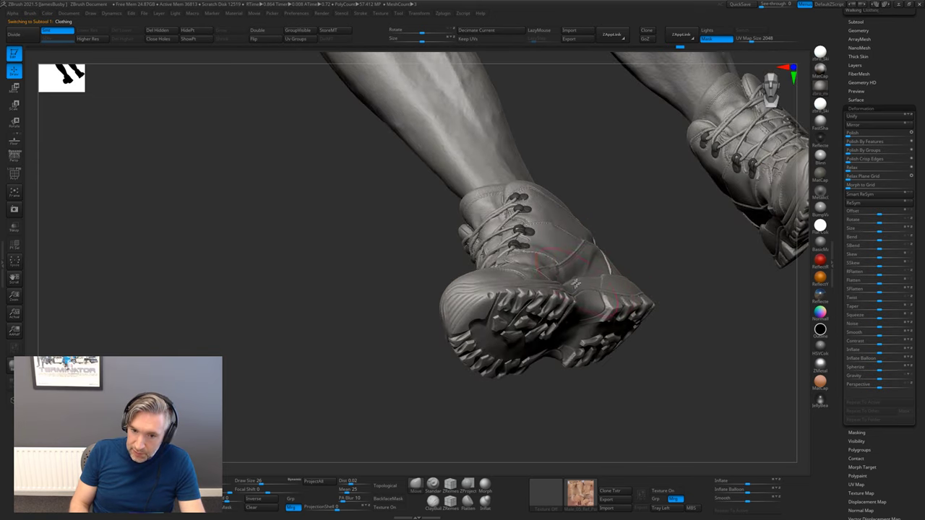
drag(632, 248, 566, 276)
drag(613, 258, 573, 255)
drag(613, 302, 711, 246)
Show the combat pants and make them the active subtool at subdivision level 4.
scroll(876, 137, up, 3)
click(857, 160)
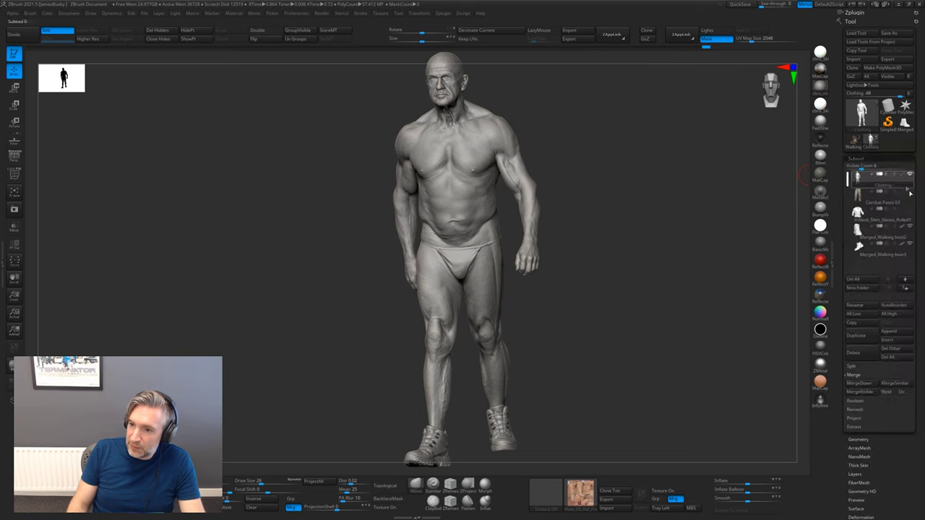
click(909, 191)
alt+drag(625, 357, 665, 76)
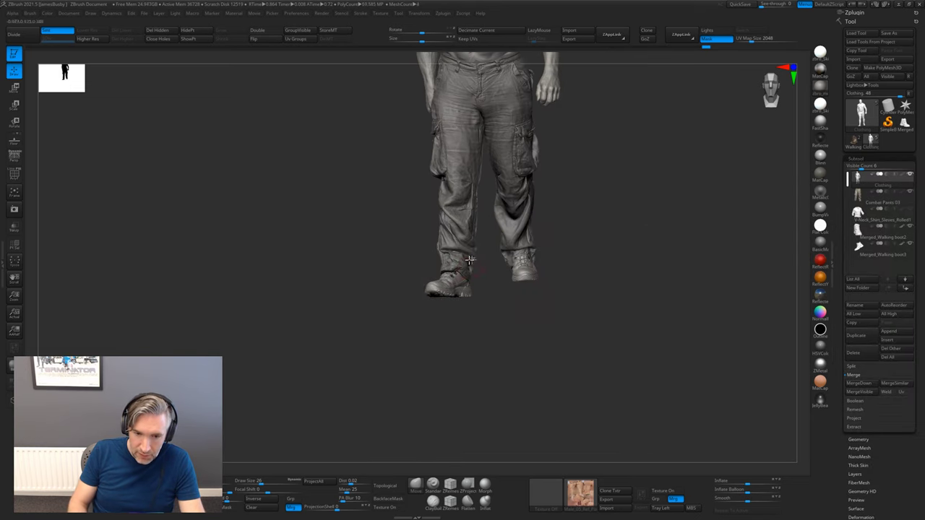
alt+drag(603, 314, 569, 287)
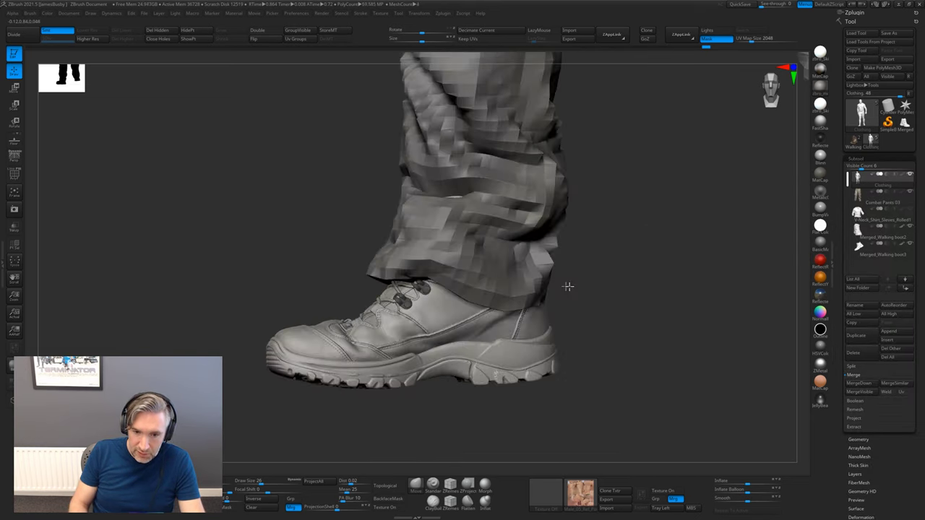
alt+click(541, 264)
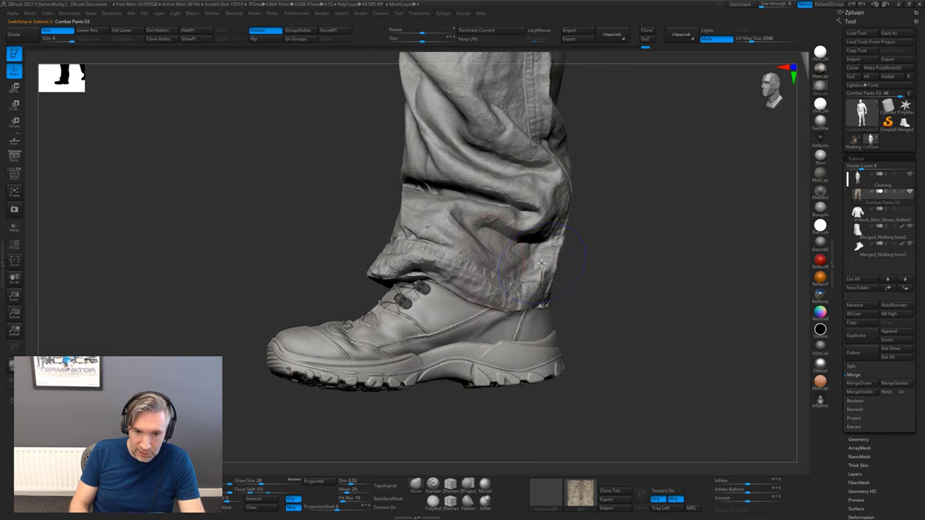
key(shift+d)
key(shift+d)
key(shift+d)
key(shift+d)
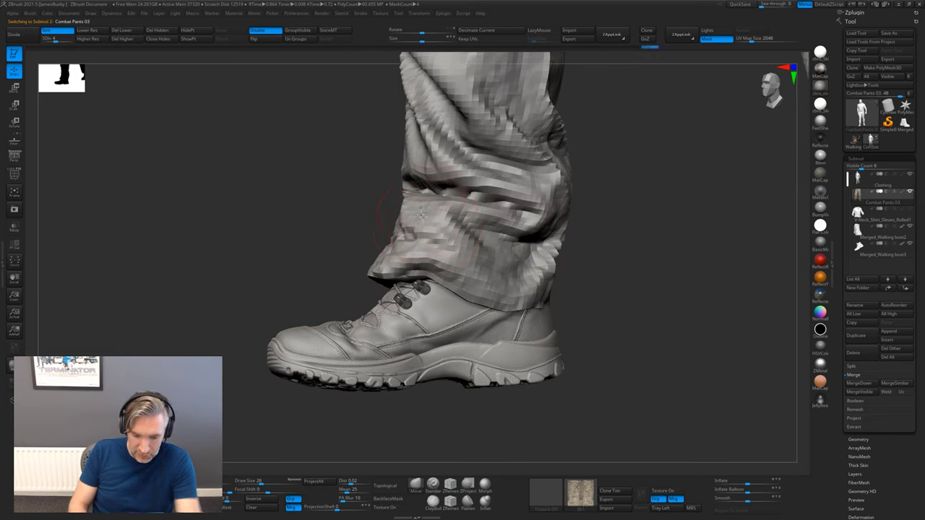
Change the brush size and pull the pants' right hem outward over the top of the boot.
key(bracketleft)
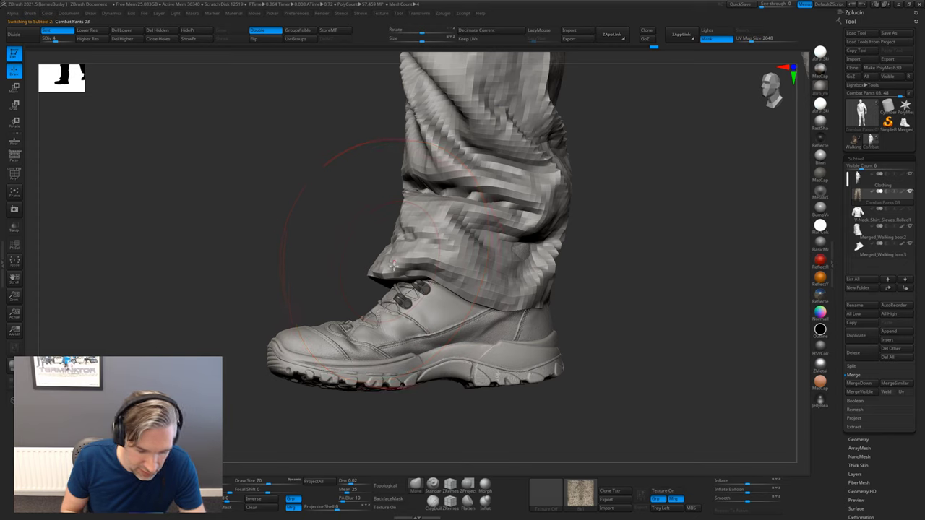
drag(365, 267, 329, 269)
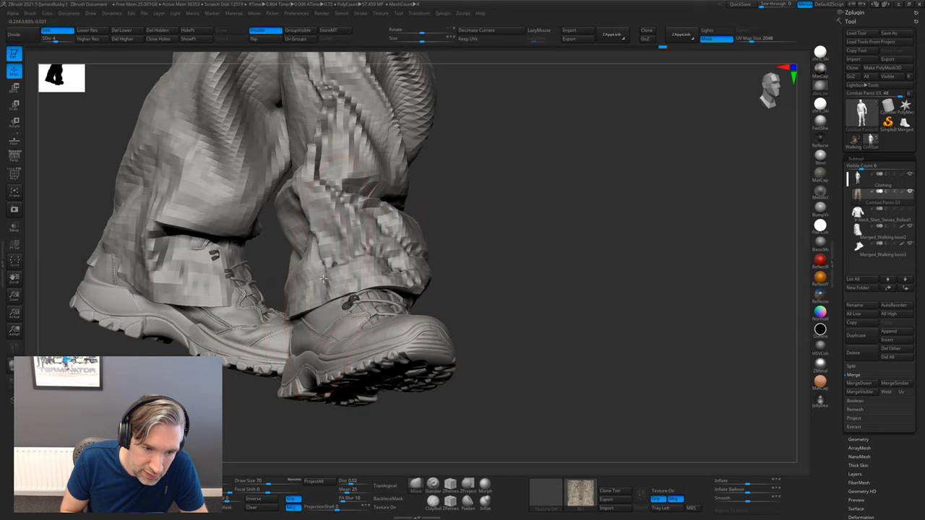
drag(452, 260, 308, 284)
drag(272, 238, 471, 301)
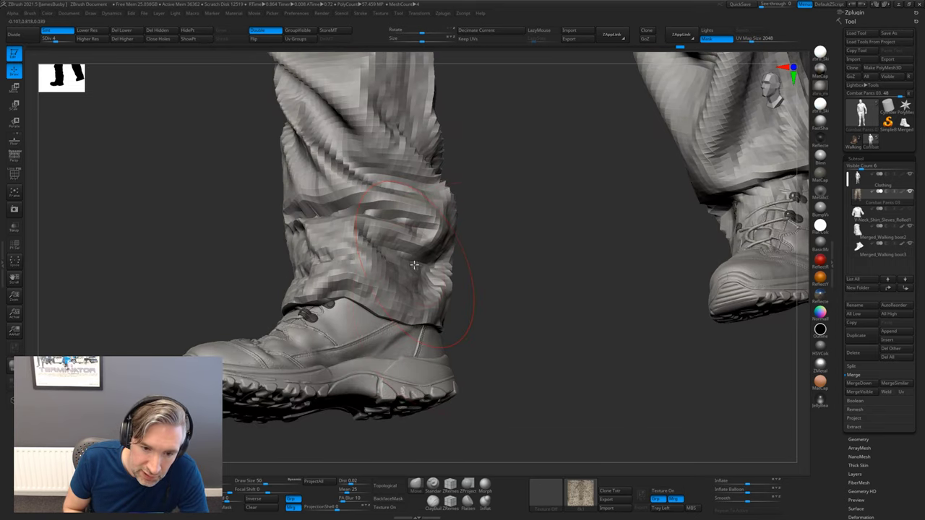
drag(430, 256, 339, 221)
drag(516, 273, 481, 234)
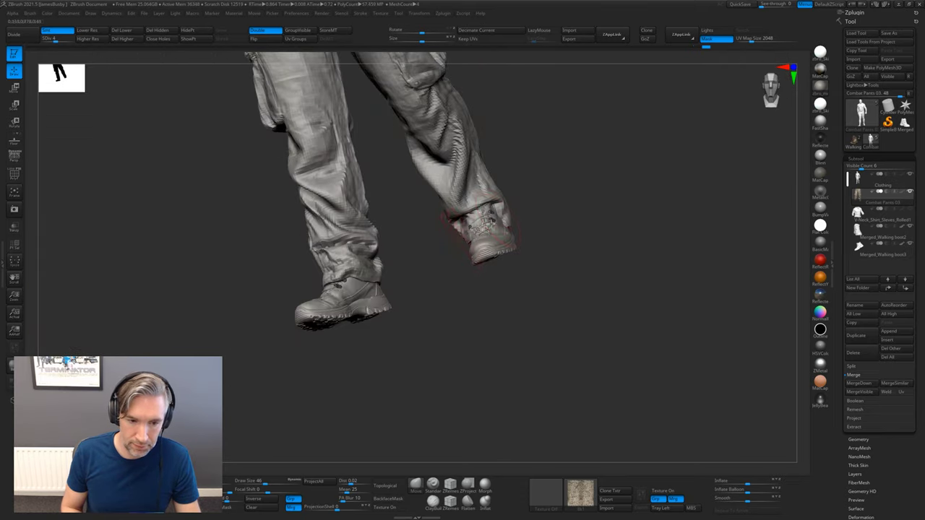
Lower the pants to subdivision level 2 and pull the left hem down over the raised boot.
drag(405, 263, 425, 268)
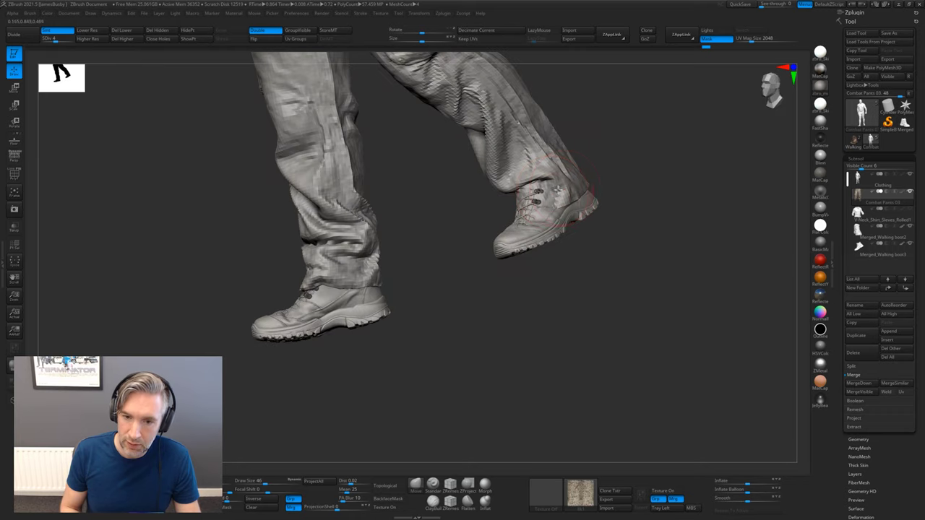
drag(613, 174, 592, 217)
key(shift)
key(shift+d)
drag(403, 292, 372, 355)
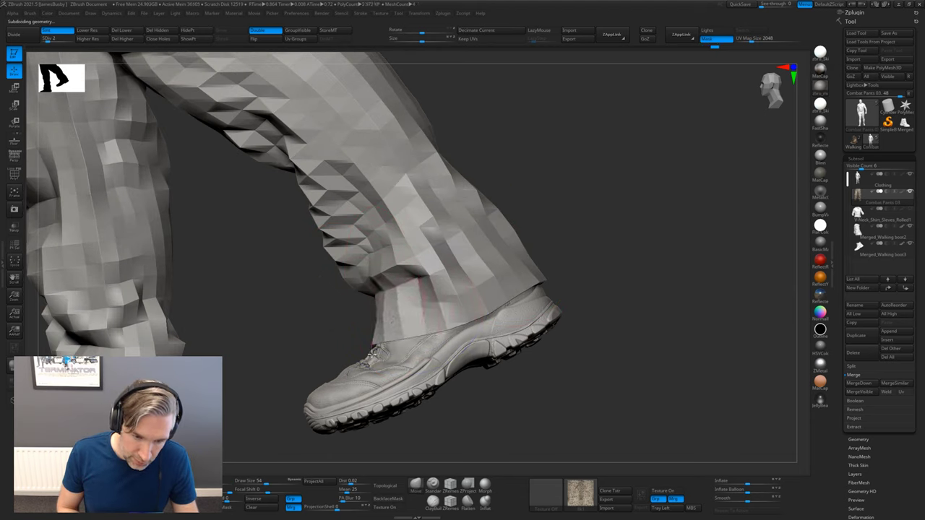
drag(568, 209, 536, 231)
mouse_move(705, 162)
mouse_down()
mouse_move(632, 173)
mouse_move(567, 243)
mouse_move(604, 215)
mouse_move(692, 209)
mouse_move(690, 217)
mouse_move(566, 214)
mouse_up()
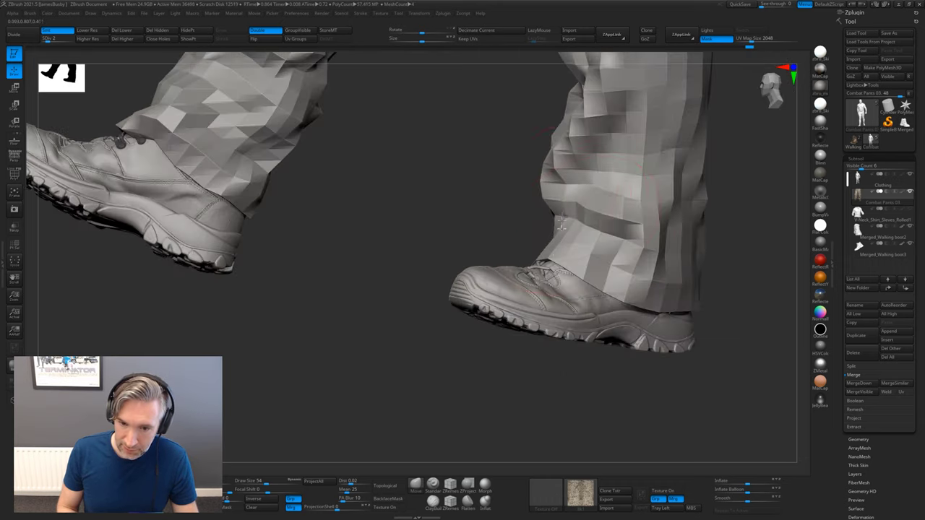
Refine the left hem around the boot's laces, side and heel, and raise the pants one subdivision level.
mouse_move(550, 247)
mouse_down()
mouse_move(533, 253)
mouse_move(543, 250)
mouse_up()
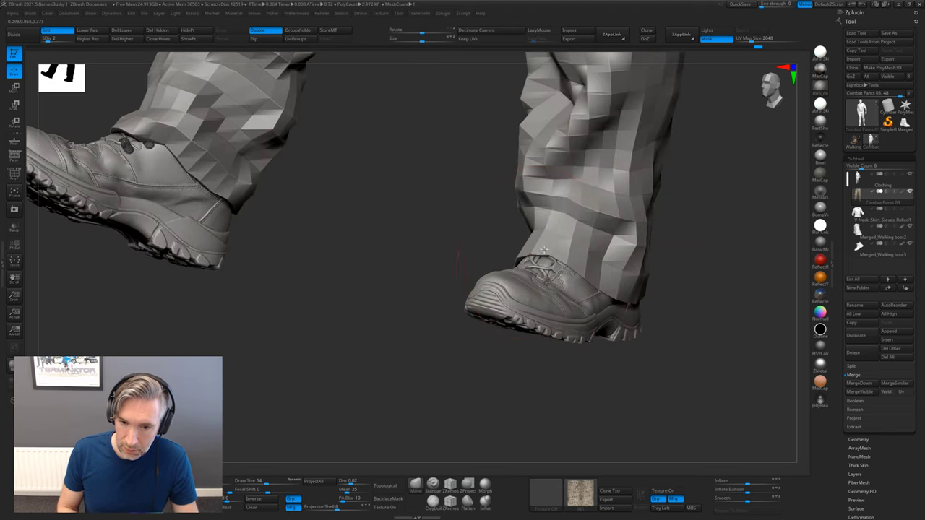
drag(663, 249, 597, 283)
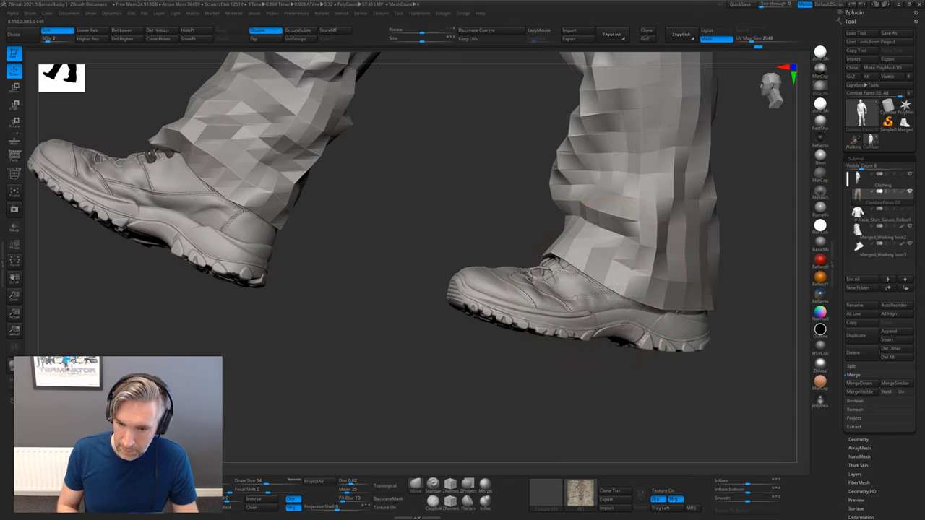
drag(732, 228, 620, 295)
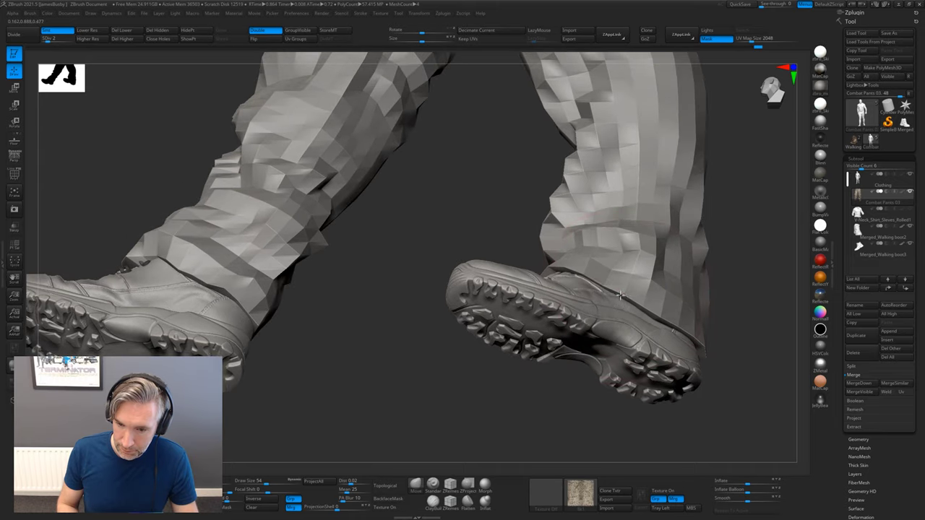
drag(737, 244, 647, 295)
mouse_move(669, 260)
mouse_down()
mouse_move(681, 279)
mouse_move(659, 267)
mouse_up()
key(d)
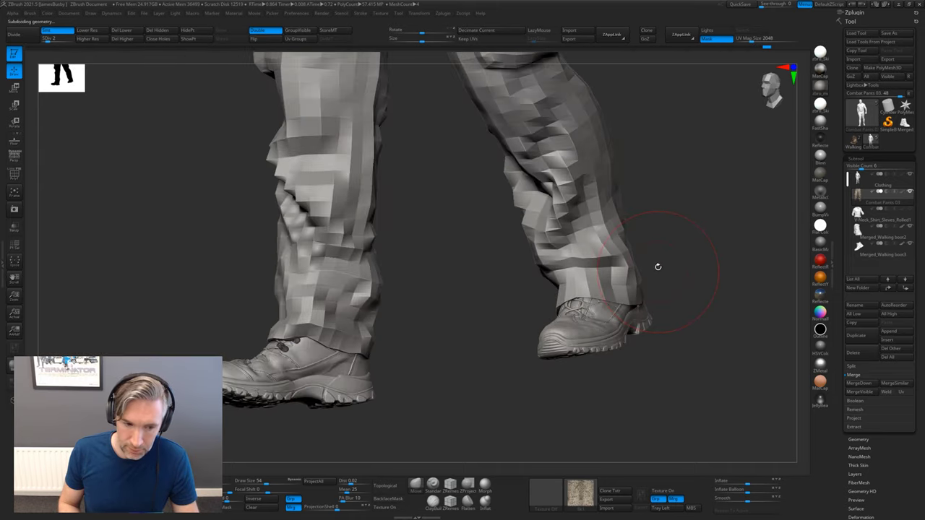
Show the V-neck shirt subtool again and hide the interface shelves to present the whole dressed figure.
drag(454, 296, 597, 258)
drag(655, 267, 618, 246)
drag(586, 300, 817, 192)
click(910, 208)
key(Tab)
Make Merged_Walking boot3 the active subtool, hide every other subtool and frame the boot in the view.
click(882, 243)
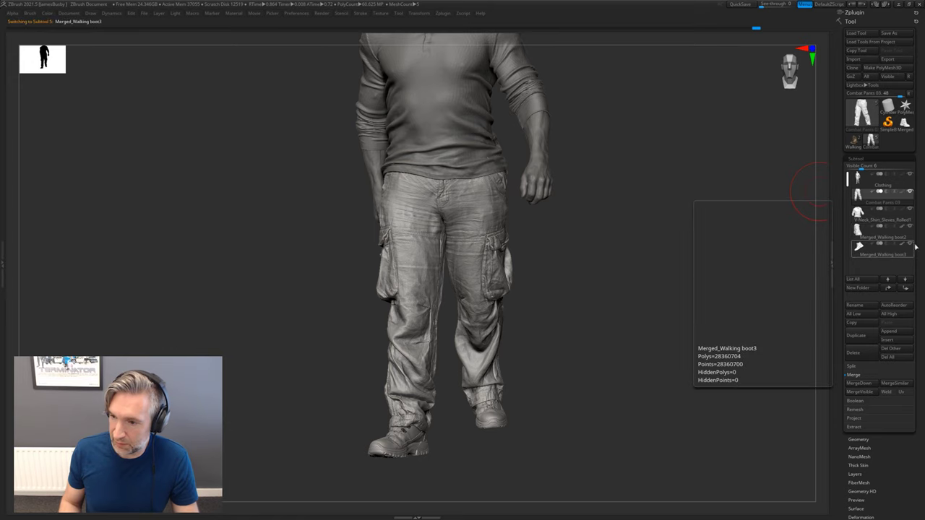
click(910, 244)
alt+drag(636, 326, 625, 171)
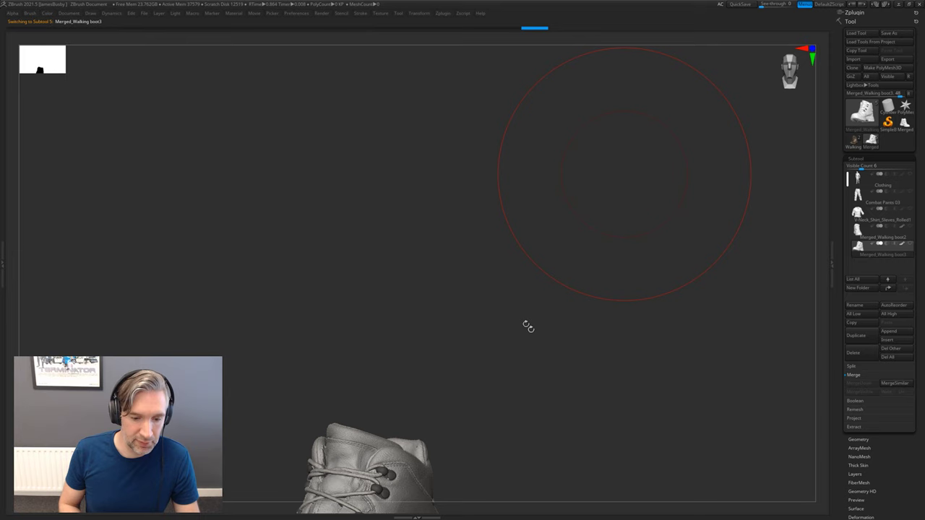
key(alt+Tab)
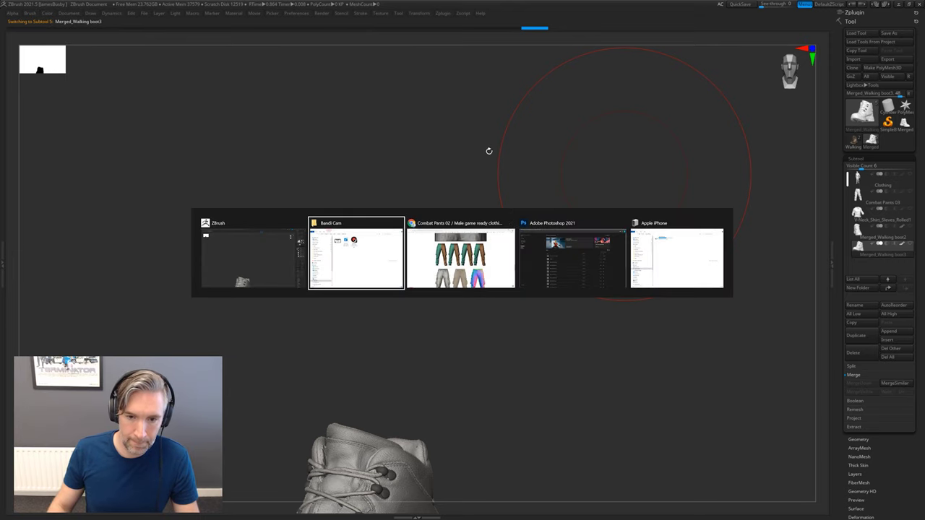
key(Escape)
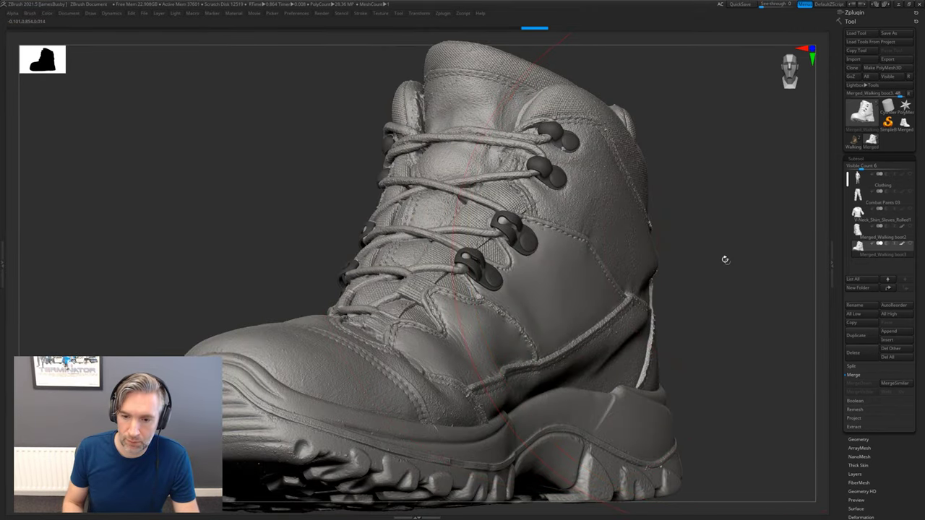
key(f)
mouse_move(710, 253)
mouse_down()
mouse_move(716, 269)
mouse_move(709, 261)
mouse_up()
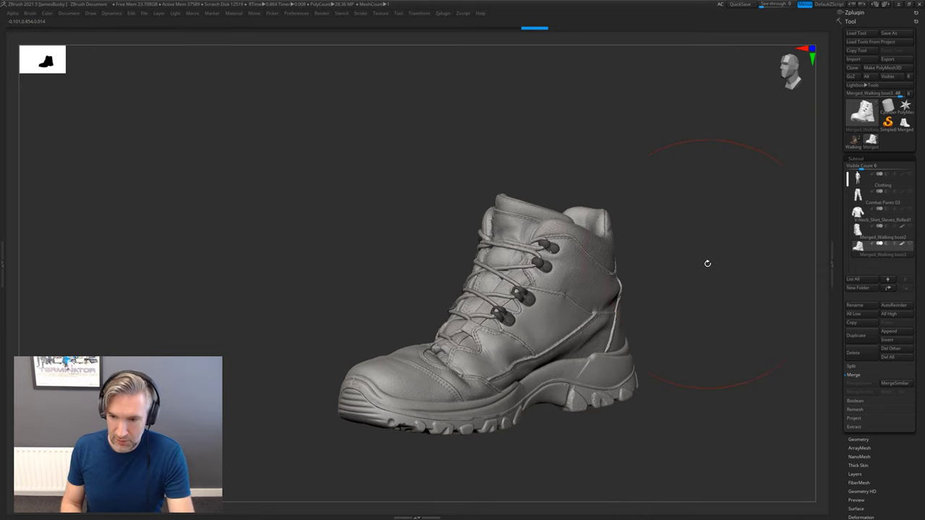
Reconstruct a lower subdivision level for the boot, display its polygroups with PolyFrame and restore the interface shelves.
drag(923, 296, 918, 249)
click(861, 334)
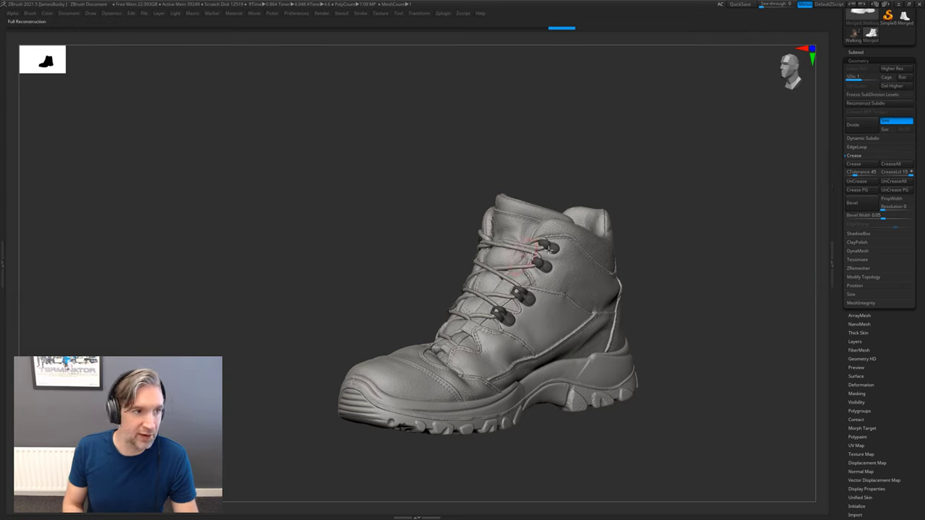
drag(700, 231, 700, 229)
key(shift+f)
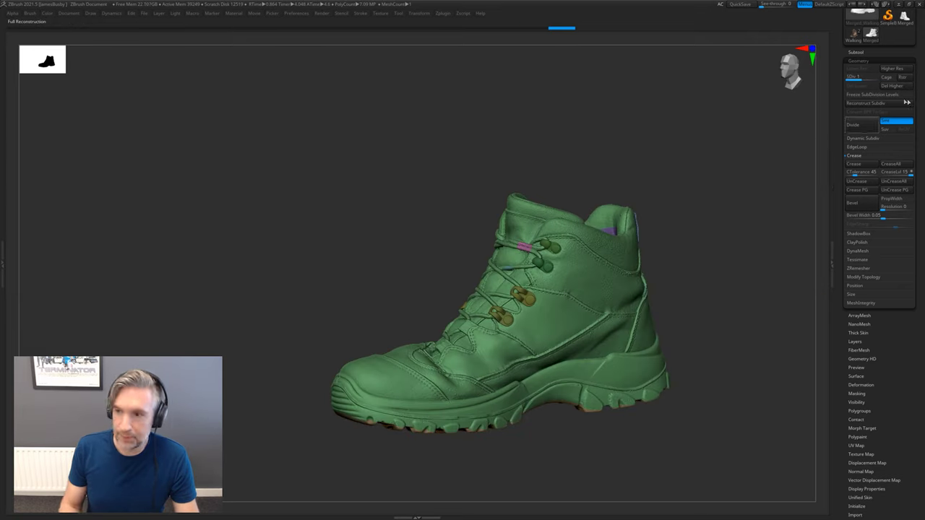
key(Tab)
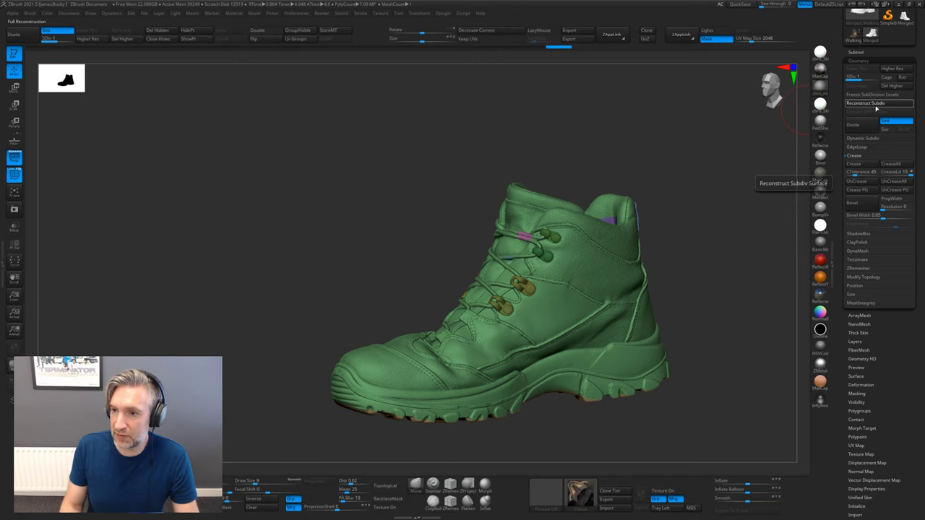
Use Reconstruct Subdiv three more times on the boot to rebuild further lower subdivision levels.
click(876, 105)
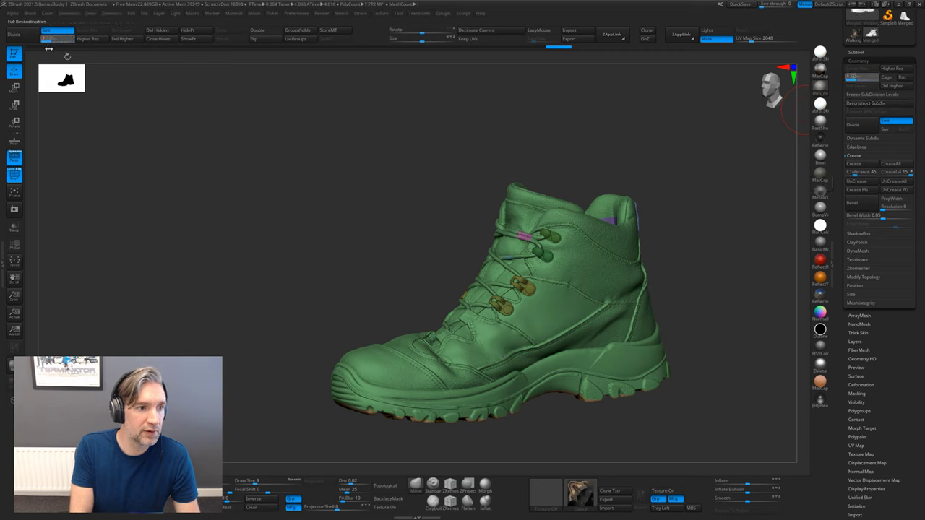
drag(65, 40, 49, 49)
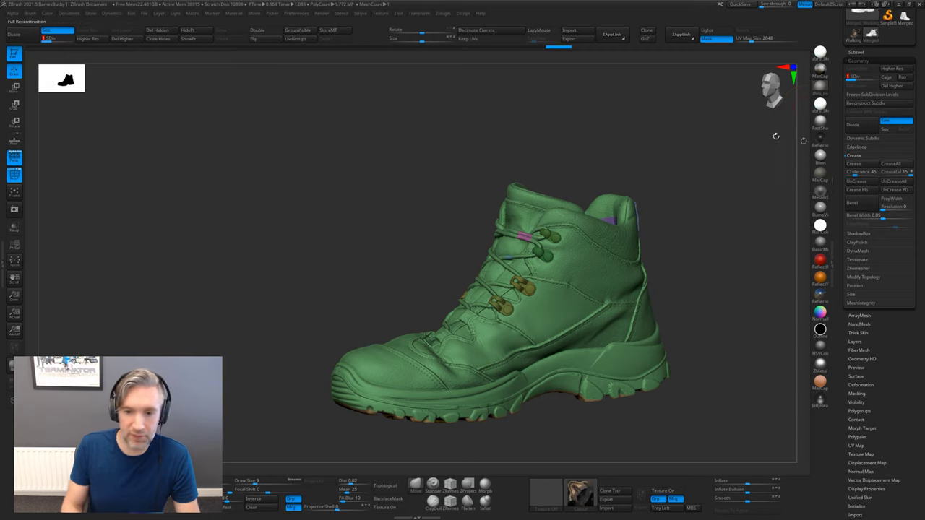
click(871, 105)
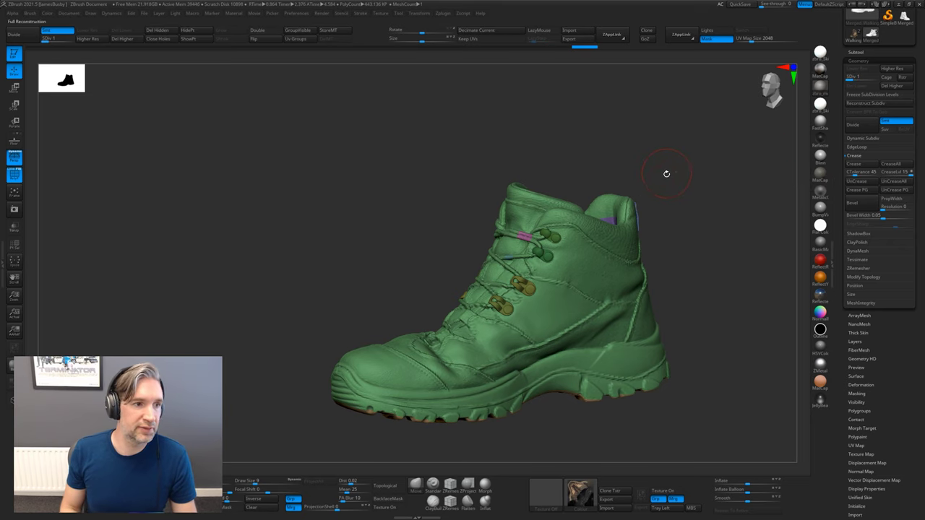
click(862, 109)
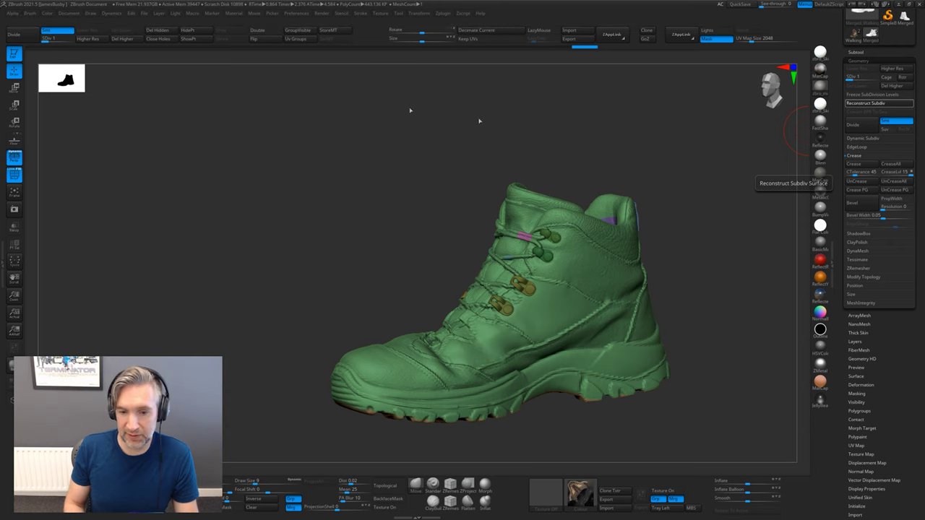
Compare the boot at its highest and lowest subdivision levels, and set it to level 4.
drag(49, 41, 73, 43)
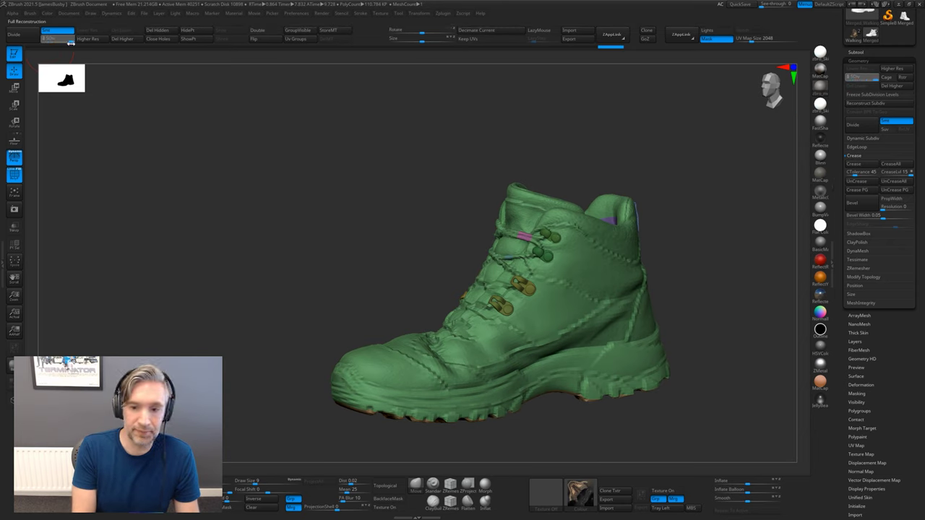
click(57, 39)
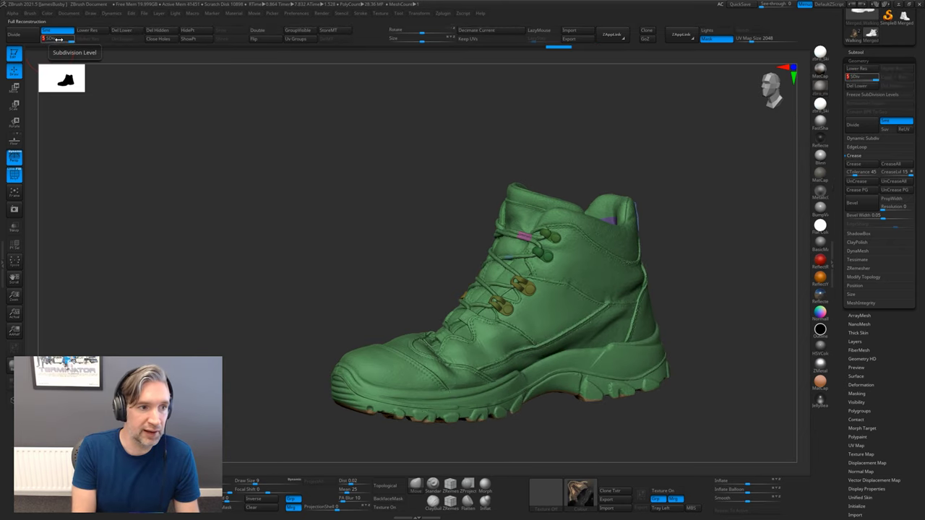
click(42, 40)
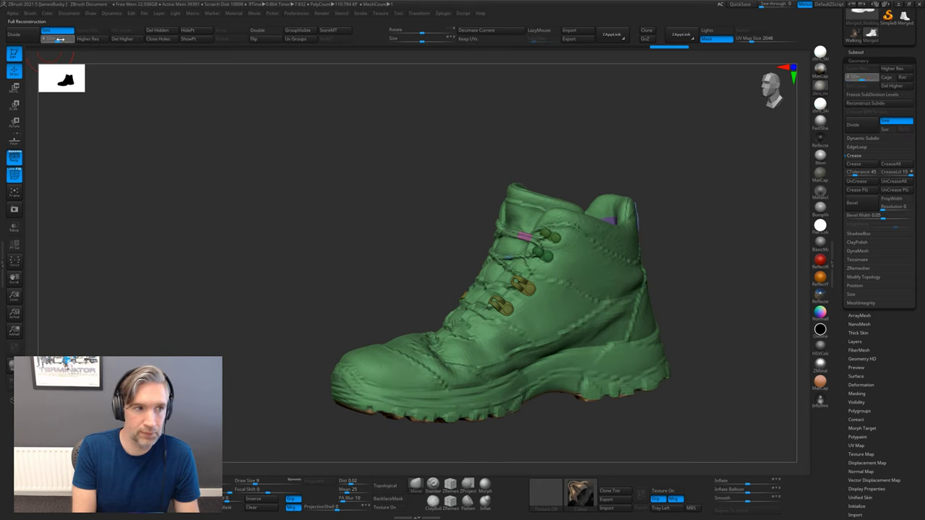
key(d)
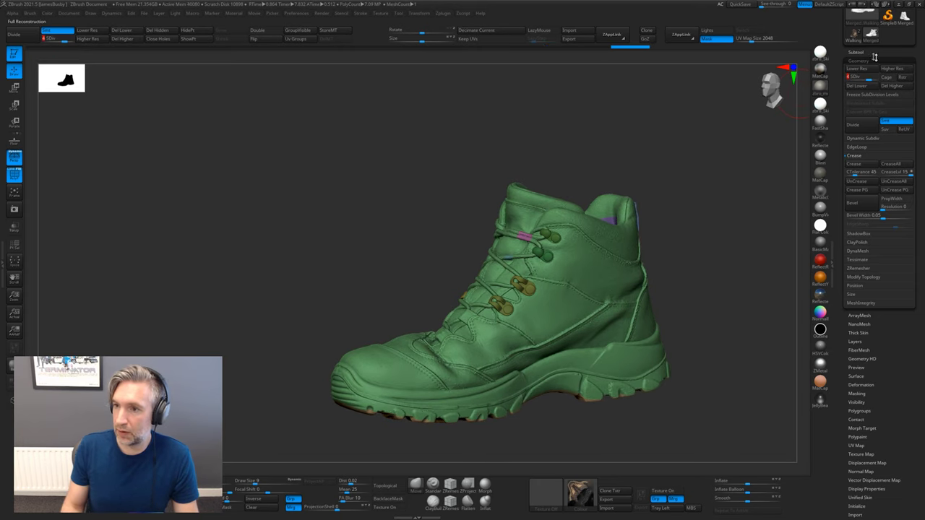
Show all other subtools again and turn off PolyFrame on the full figure.
click(856, 52)
click(911, 137)
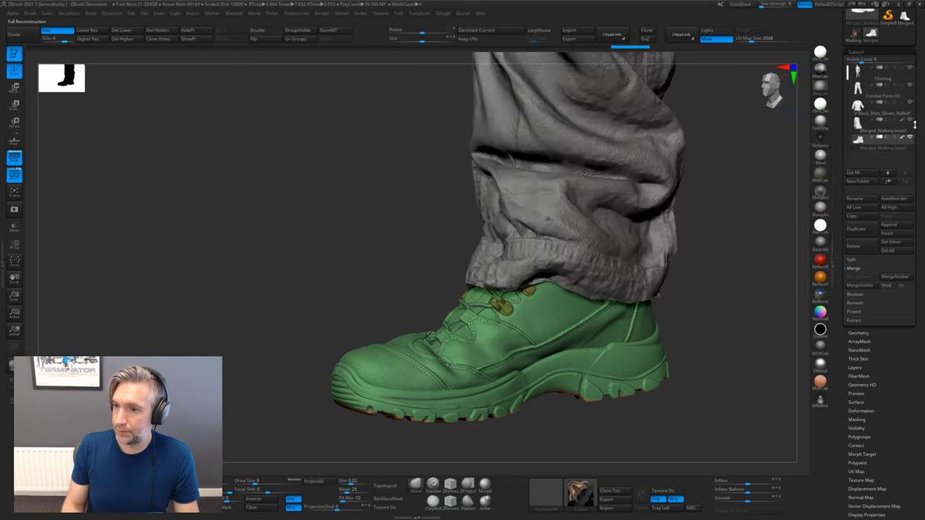
key(f)
drag(599, 250, 488, 405)
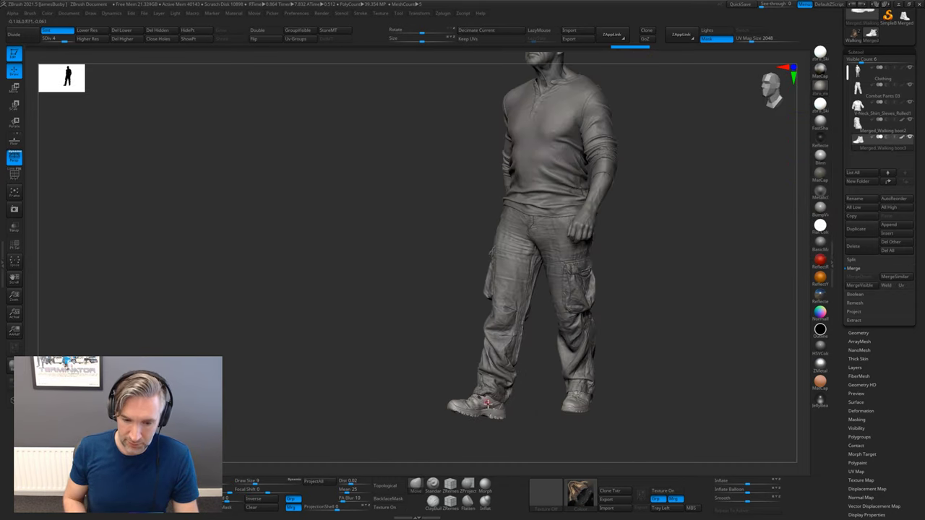
alt+drag(660, 335, 777, 426)
Turn on the texture for both walking boot subtools.
click(670, 492)
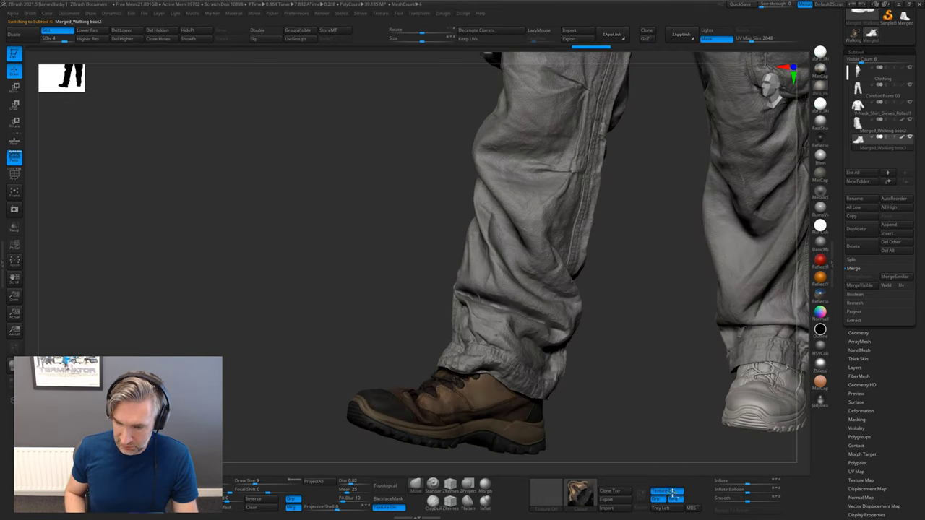
click(672, 493)
alt+drag(646, 255, 594, 332)
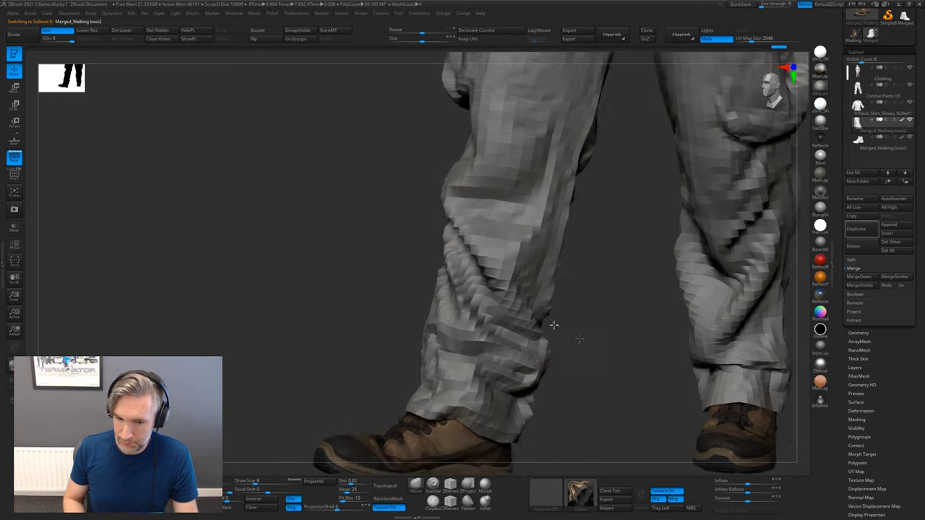
Make the combat pants the active subtool and turn on their texture.
alt+click(613, 454)
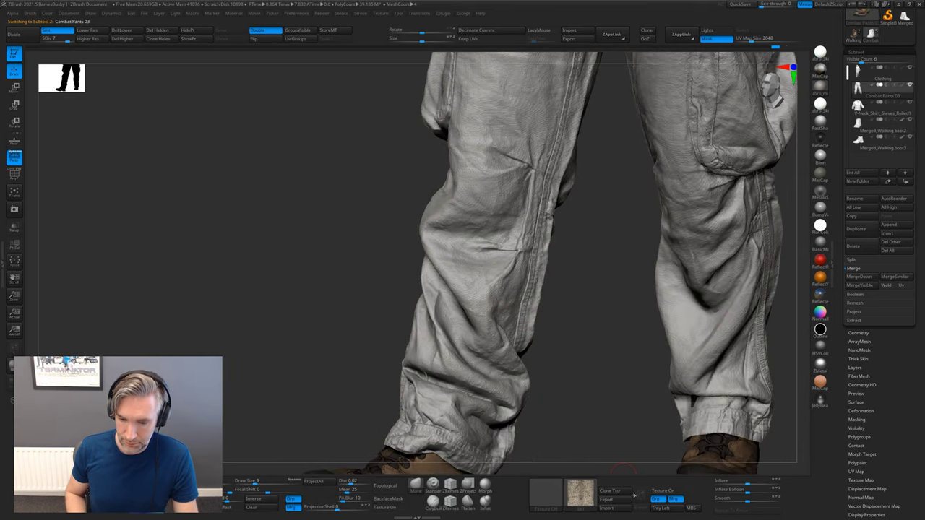
click(660, 492)
drag(602, 326, 555, 273)
mouse_move(601, 257)
ctrl+right_down()
mouse_move(655, 297)
mouse_move(642, 289)
ctrl+right_up()
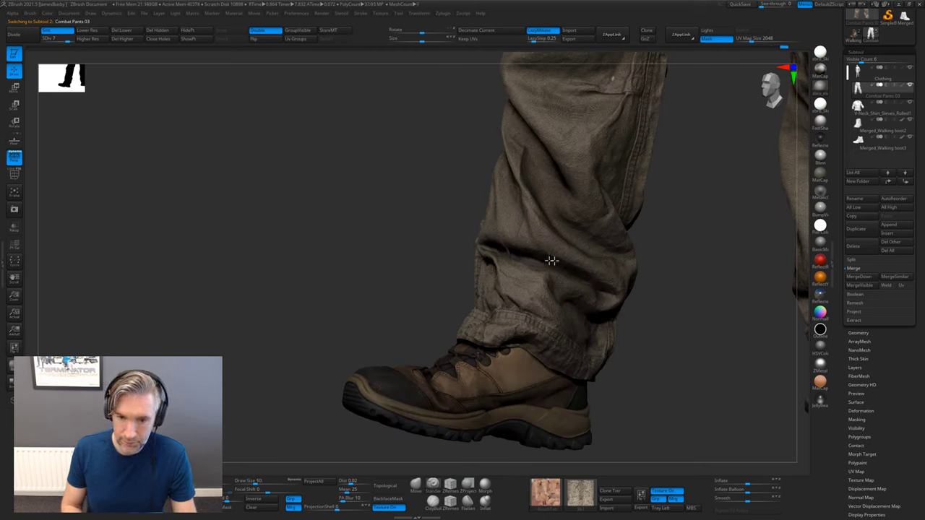
alt+drag(692, 283, 694, 256)
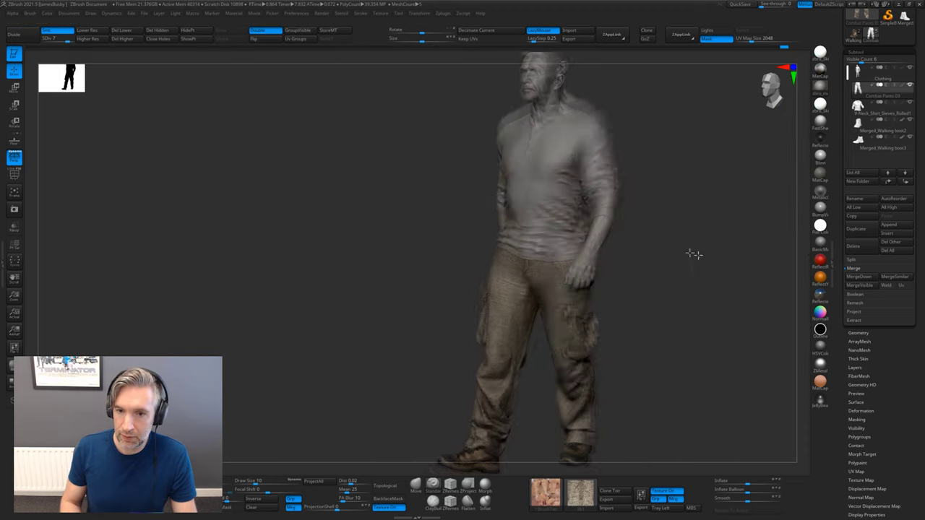
Turn on the textures of the V-neck shirt and the body, and hide the interface shelves.
alt+click(561, 221)
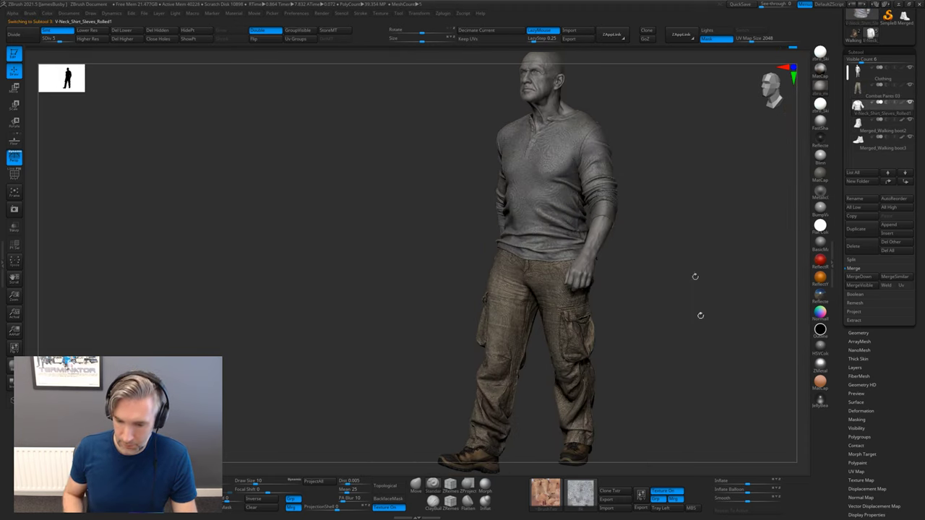
drag(653, 206, 606, 235)
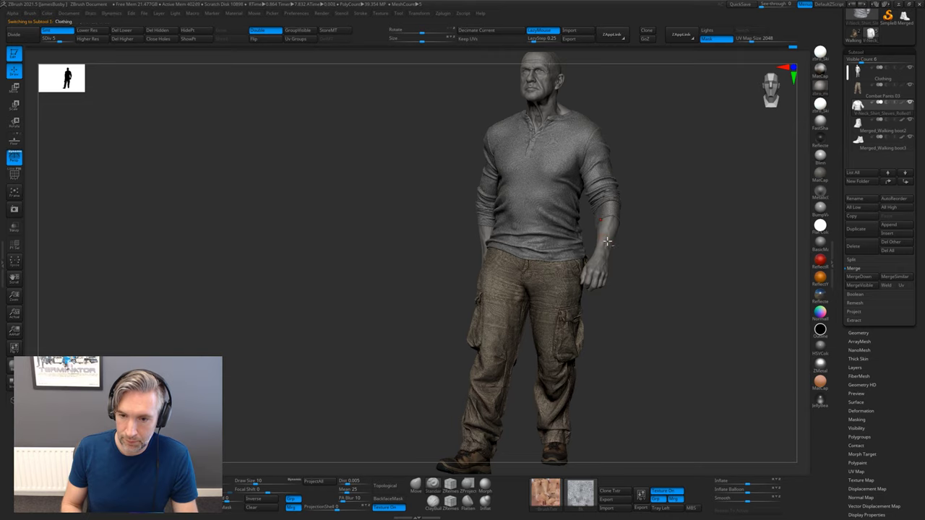
alt+click(607, 242)
key(Tab)
drag(665, 233, 789, 249)
Make the V-neck shirt the active subtool and examine its collar, armpits and sleeves on the textured figure.
alt+click(526, 303)
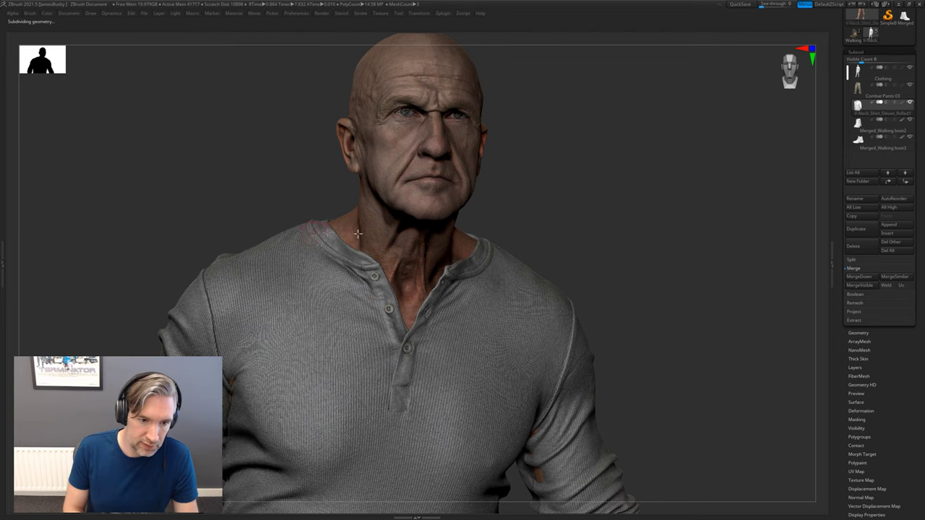
drag(642, 234, 576, 254)
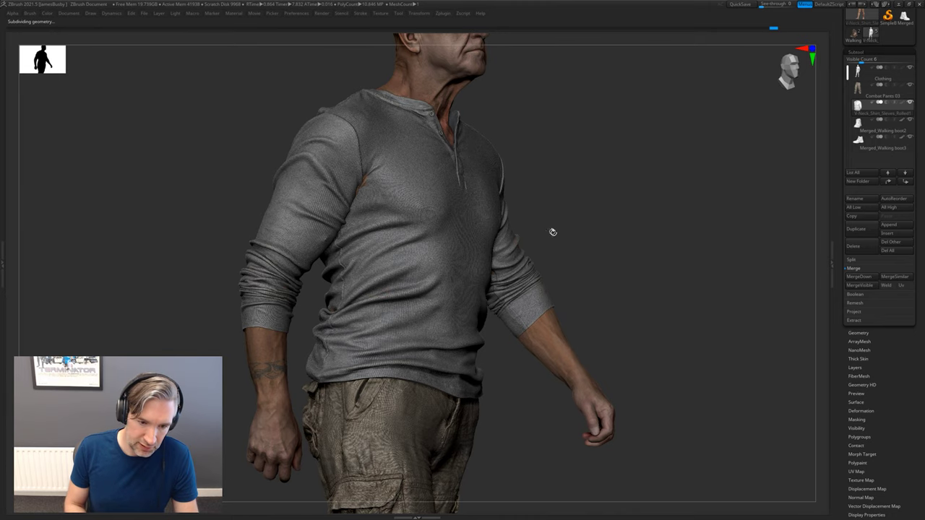
drag(553, 232, 322, 304)
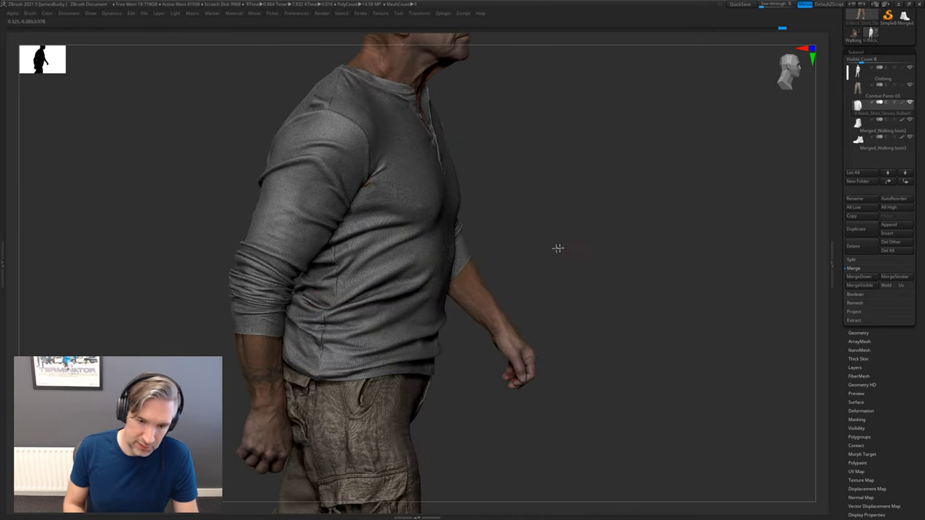
drag(558, 249, 536, 222)
mouse_move(648, 241)
alt+mouse_down()
mouse_move(619, 256)
mouse_move(628, 264)
mouse_move(654, 228)
alt+mouse_up()
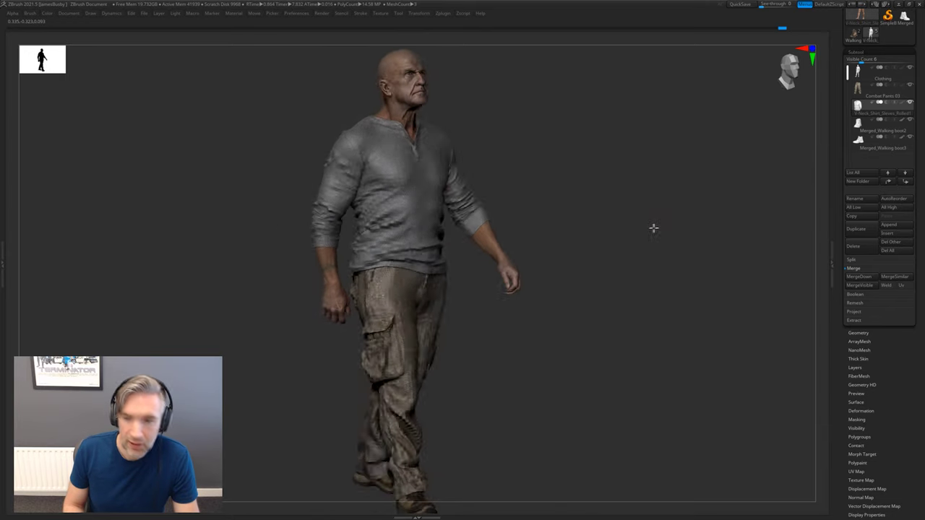
Try two different materials for the textured shirt, keep the second, and view the whole figure without the interface shelves.
key(Tab)
click(820, 110)
drag(715, 167, 661, 219)
click(819, 92)
key(Tab)
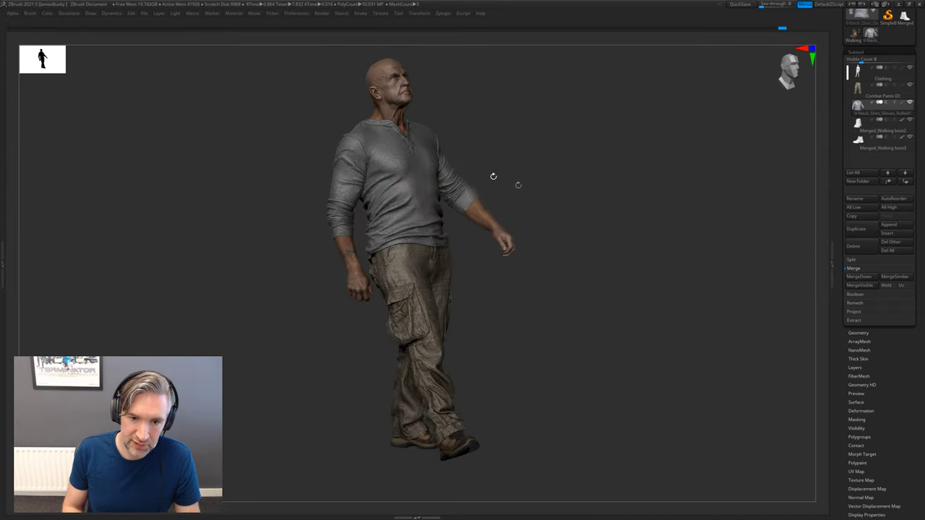
drag(585, 159, 577, 181)
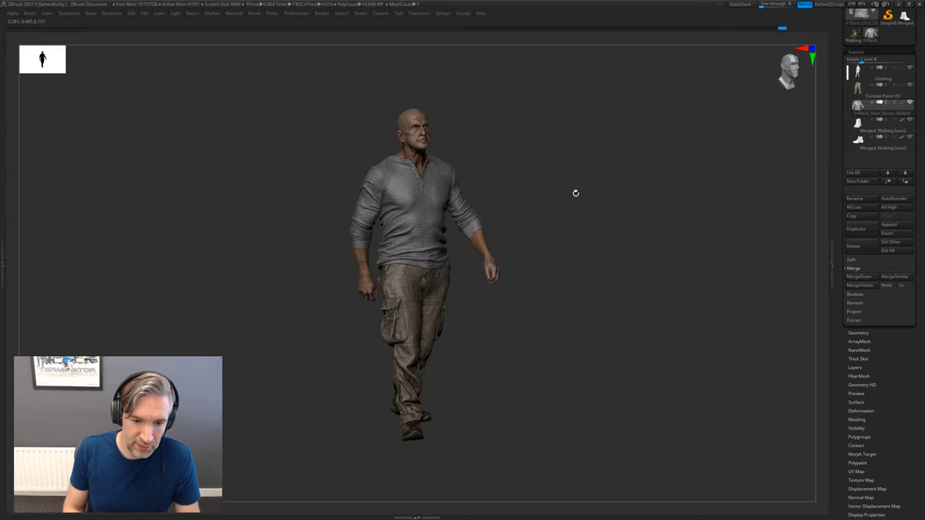